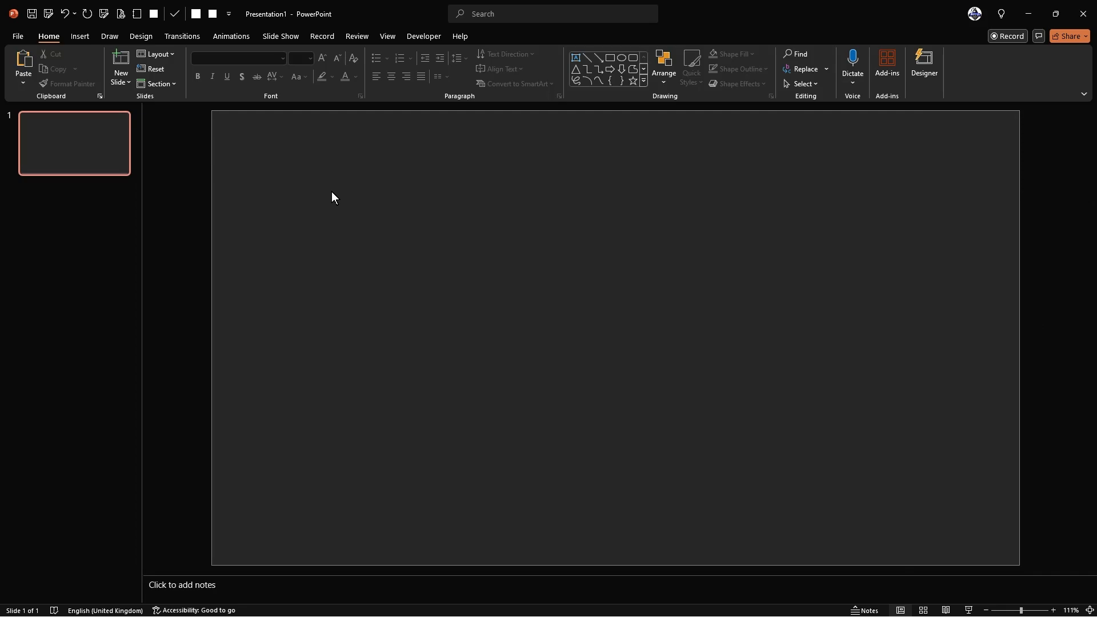
# - Draw a rectangle on the slide and size it into a 3 cm square
pyautogui.click(611, 59)
pyautogui.moveTo(295, 353)
pyautogui.mouseDown()
pyautogui.moveTo(381, 457)
pyautogui.moveTo(355, 438)
pyautogui.moveTo(338, 338)
pyautogui.mouseUp()
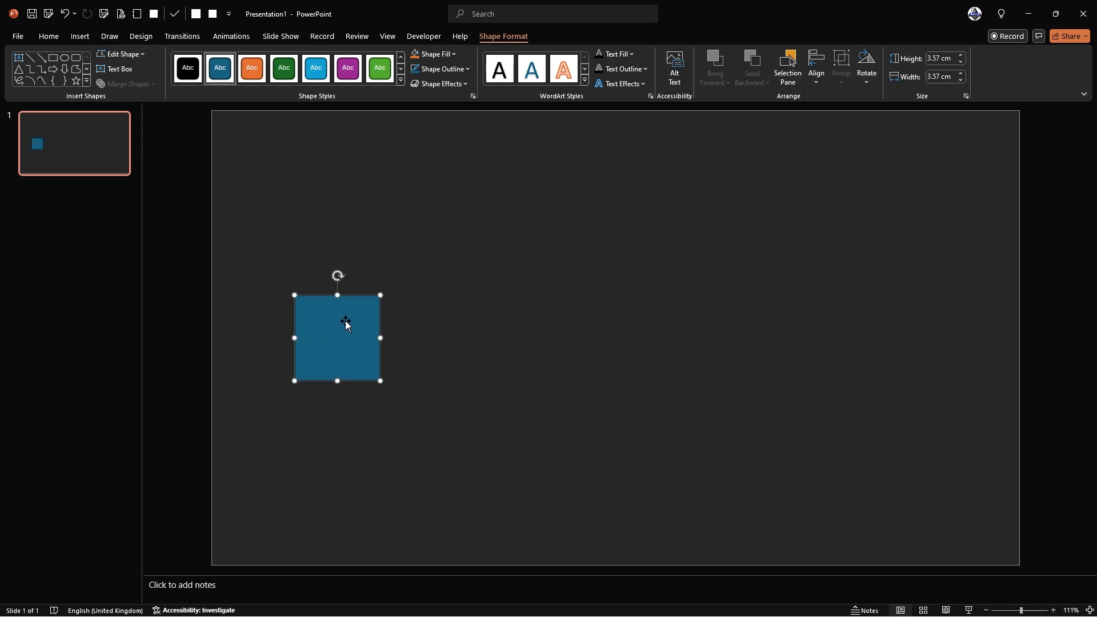
pyautogui.moveTo(328, 342); pyautogui.dragTo(327, 336)
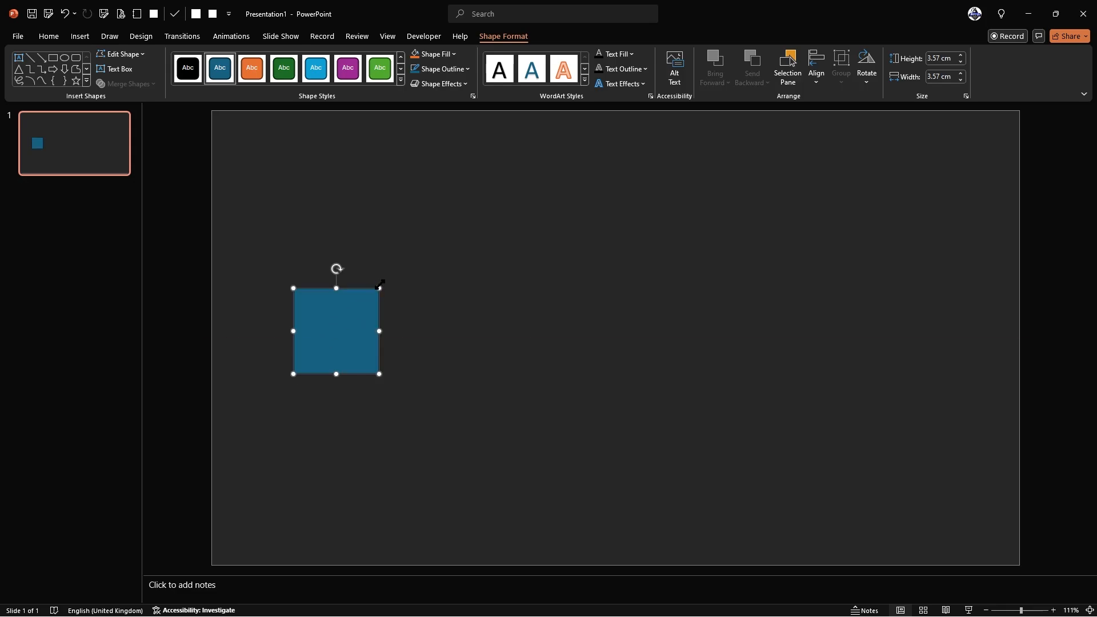
pyautogui.moveTo(380, 285); pyautogui.dragTo(366, 301)
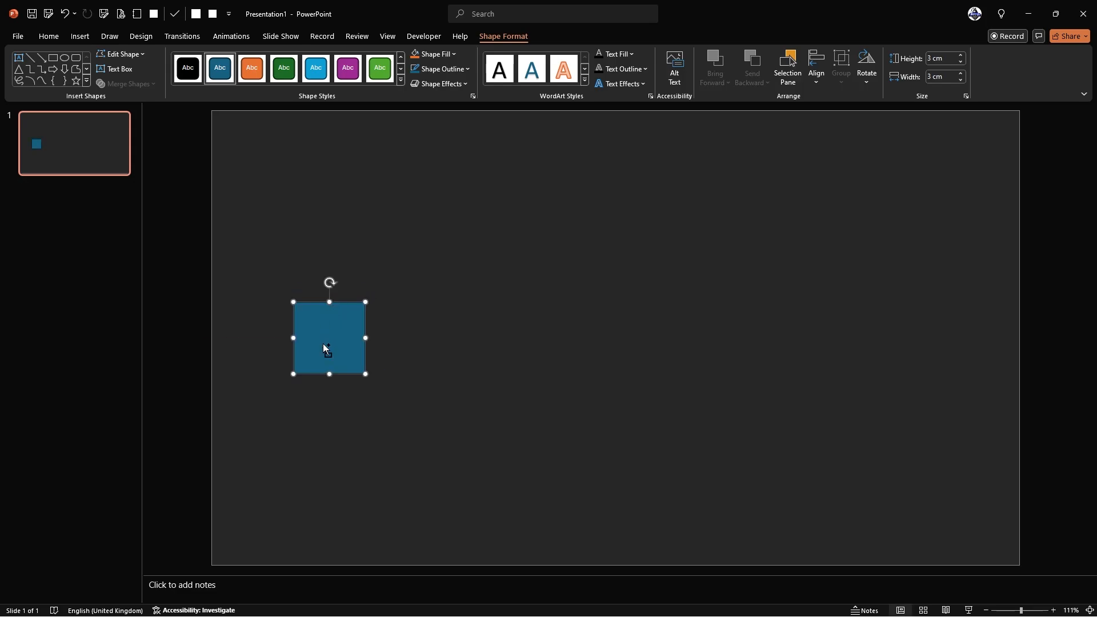
pyautogui.keyDown('ctrl'); pyautogui.scroll(1, 324, 344); pyautogui.keyUp('ctrl')
pyautogui.moveTo(302, 347); pyautogui.dragTo(285, 334)
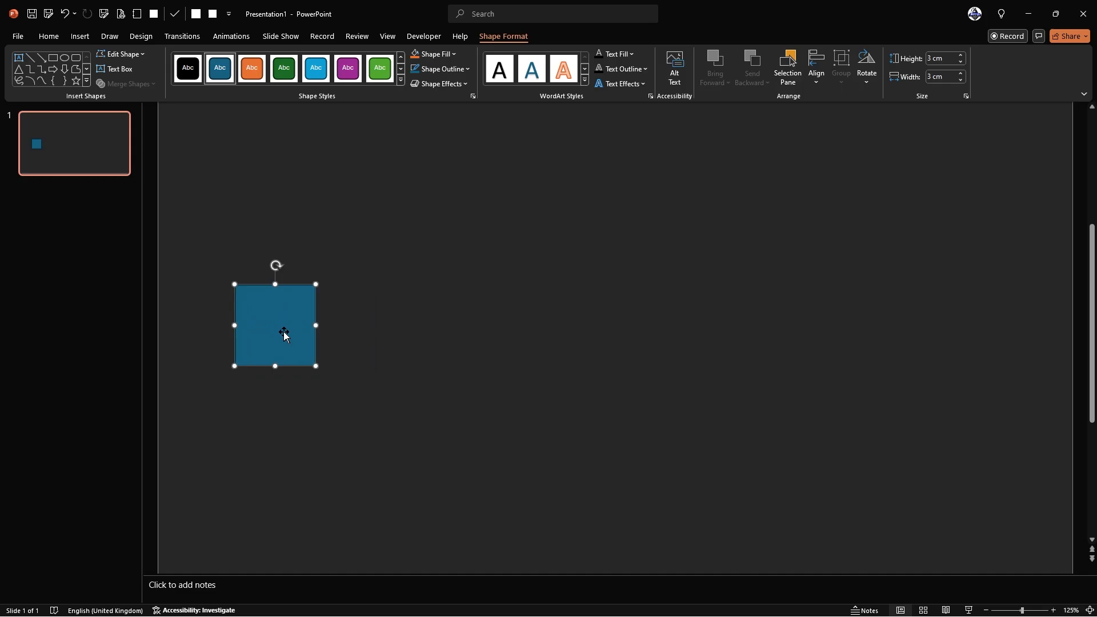
# - Remove the square's outline and fill it with standard blue
pyautogui.click(446, 70)
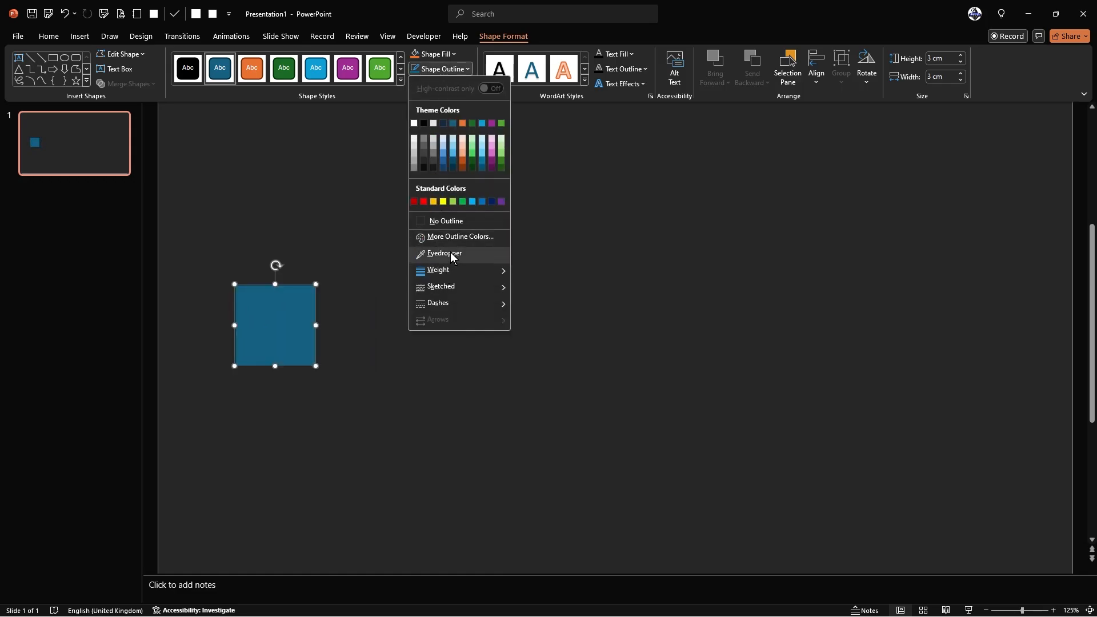
pyautogui.click(455, 219)
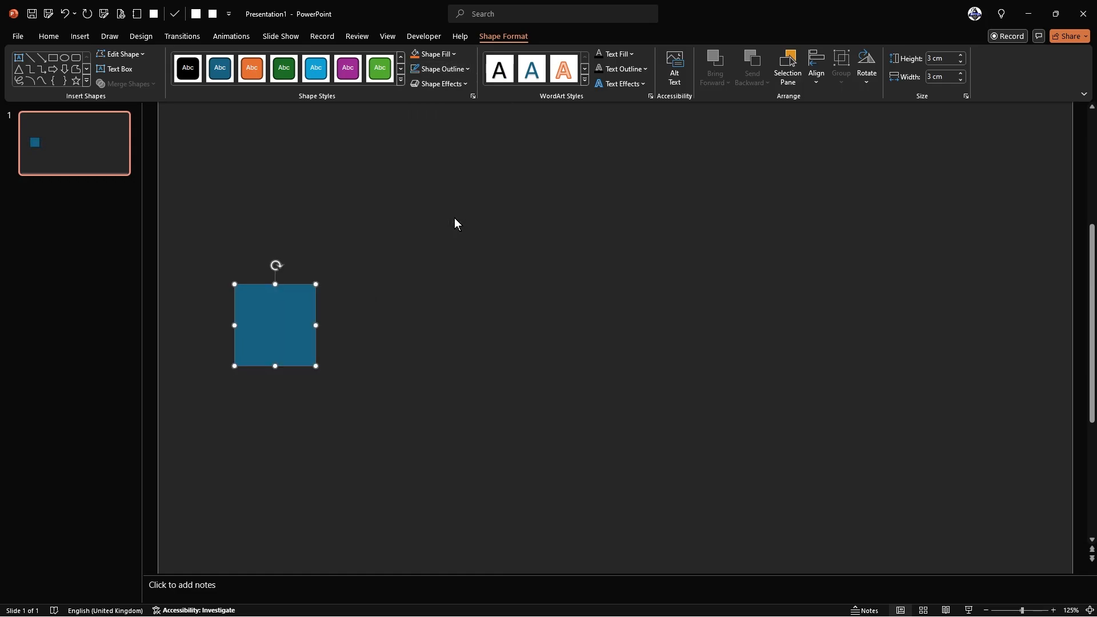
pyautogui.click(447, 55)
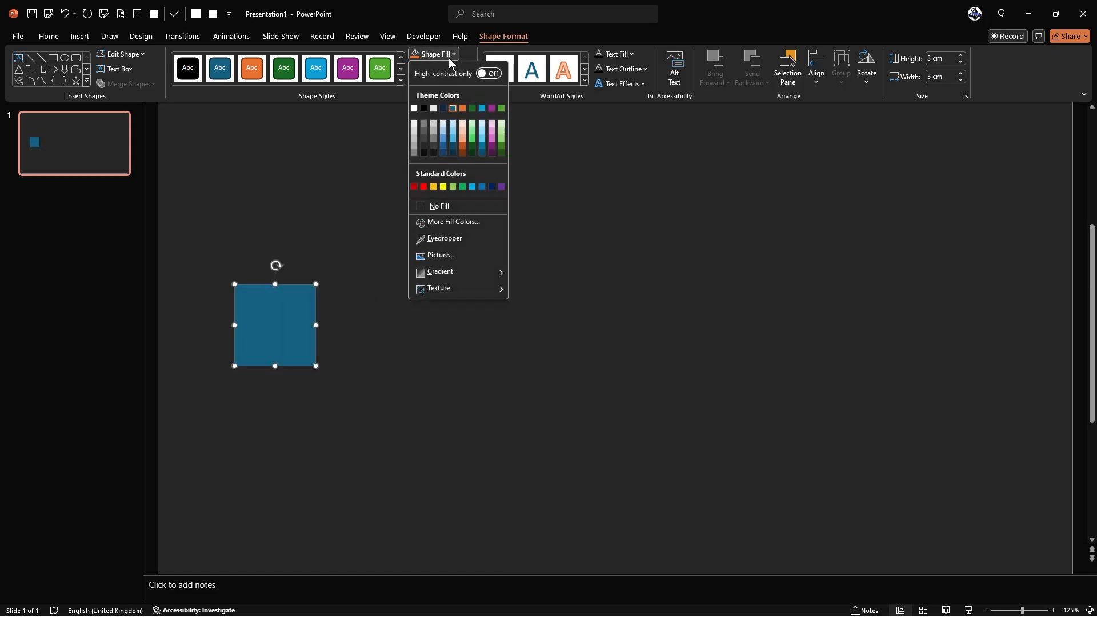
pyautogui.click(482, 187)
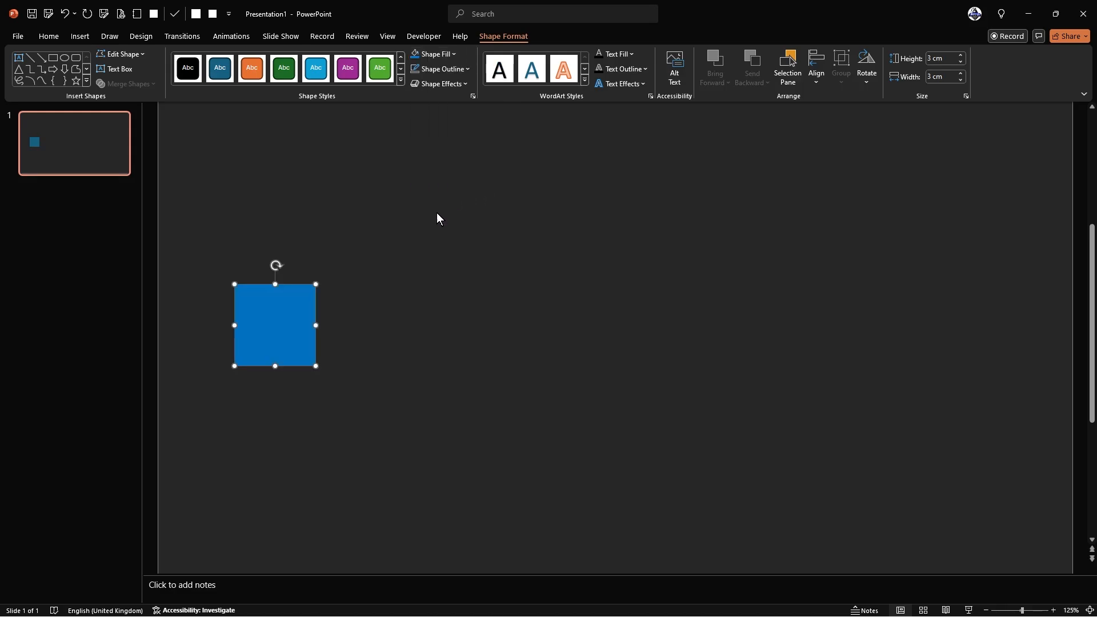
pyautogui.click(358, 296)
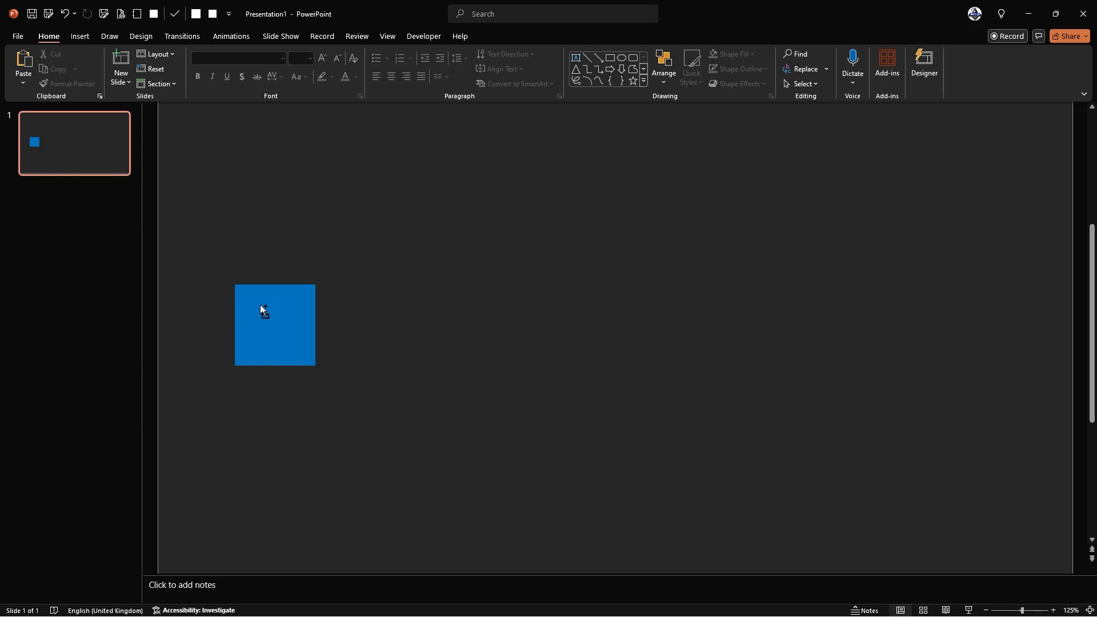
# - Duplicate the blue square into a thin stripe beside it and fill it Gold
pyautogui.moveTo(263, 314); pyautogui.dragTo(385, 294)
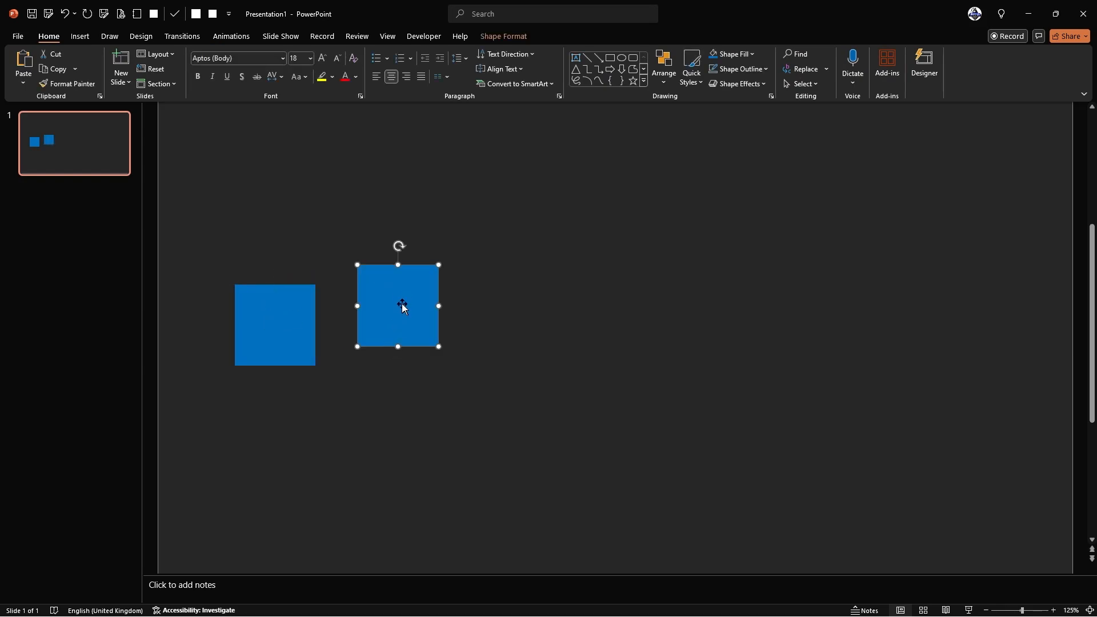
pyautogui.moveTo(400, 304); pyautogui.dragTo(324, 324)
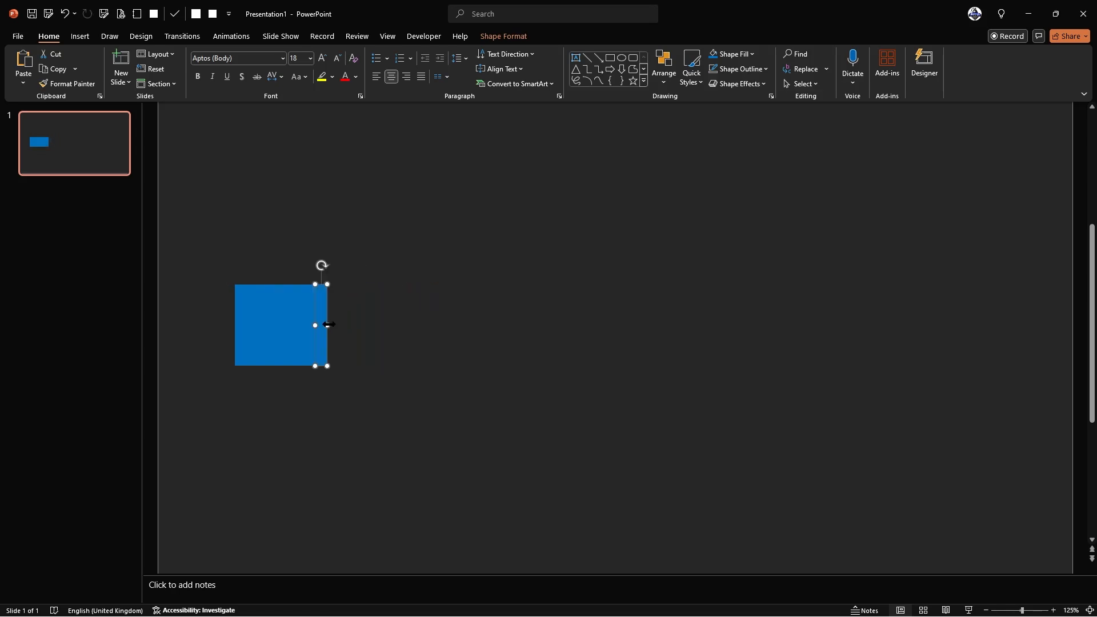
pyautogui.click(509, 43)
pyautogui.click(437, 56)
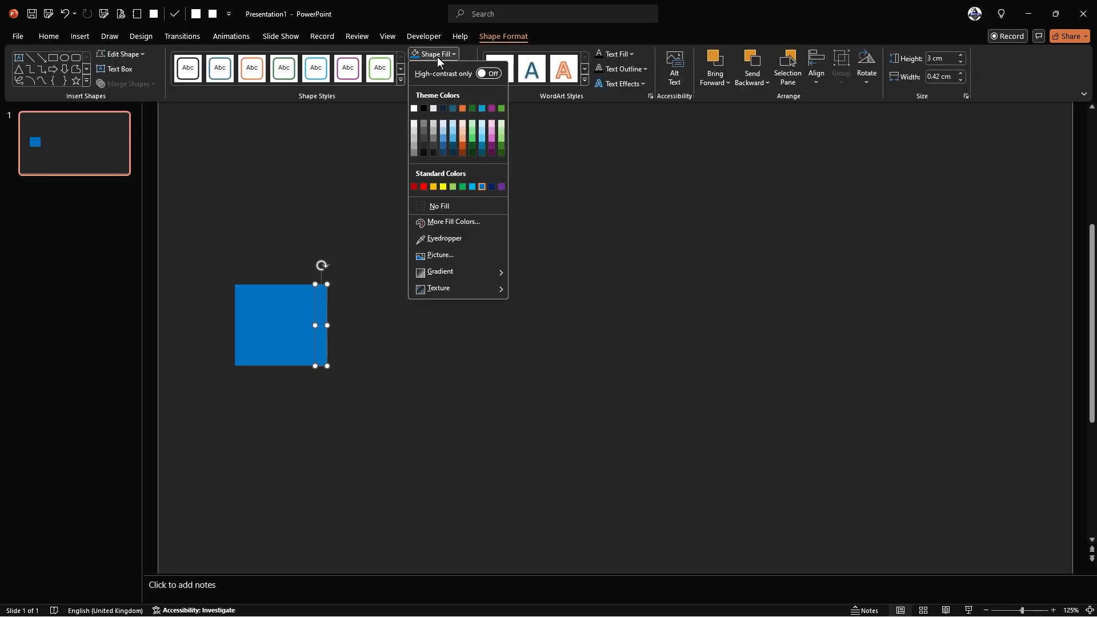
pyautogui.click(436, 186)
pyautogui.click(372, 310)
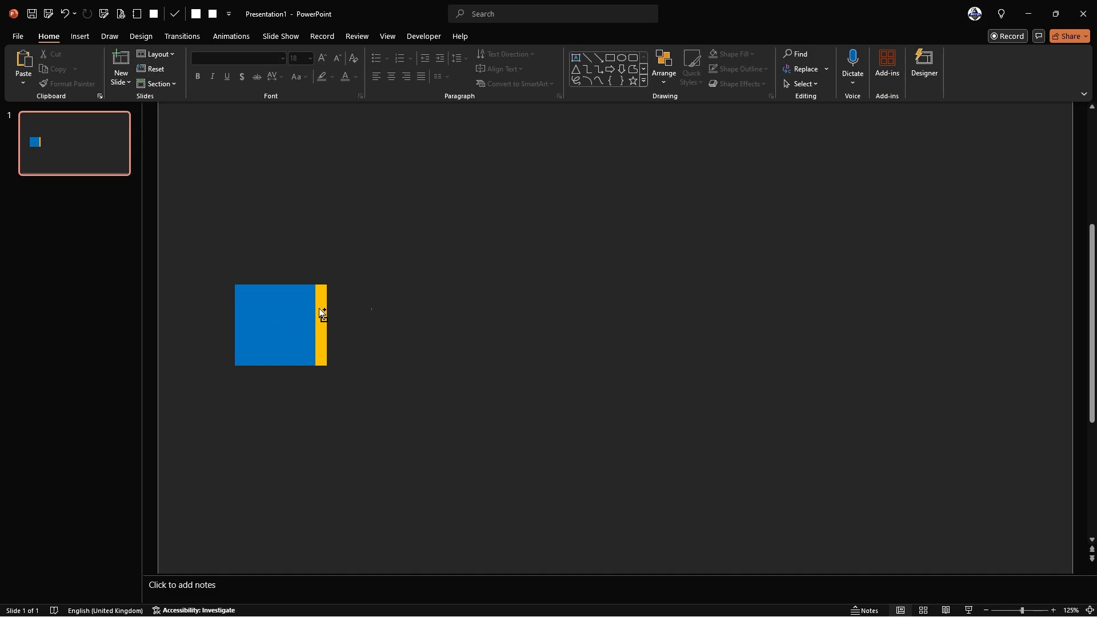
# - Copy the gold stripe into wide stacked bars to the right, aligned with the square's bottom
pyautogui.moveTo(319, 309); pyautogui.dragTo(363, 309)
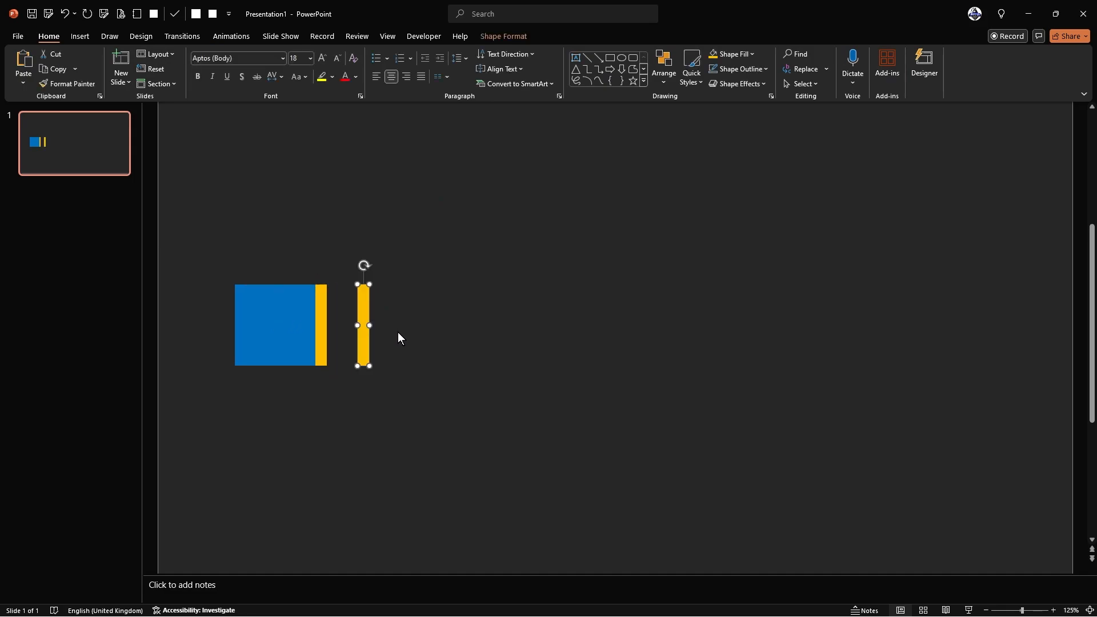
pyautogui.moveTo(364, 319); pyautogui.dragTo(625, 336)
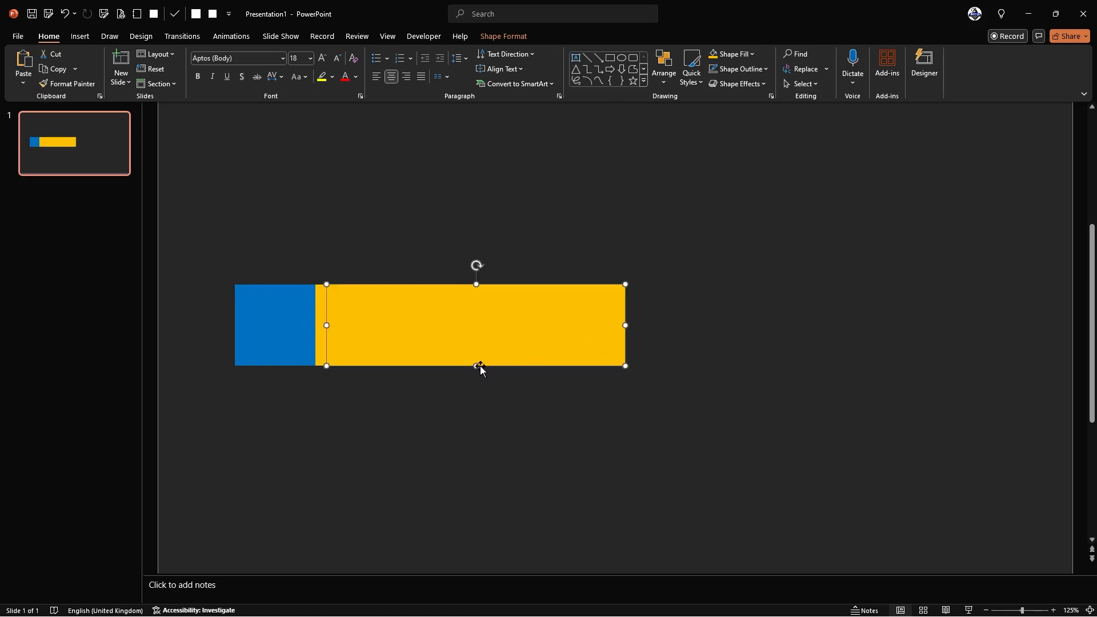
pyautogui.moveTo(477, 366); pyautogui.dragTo(406, 352)
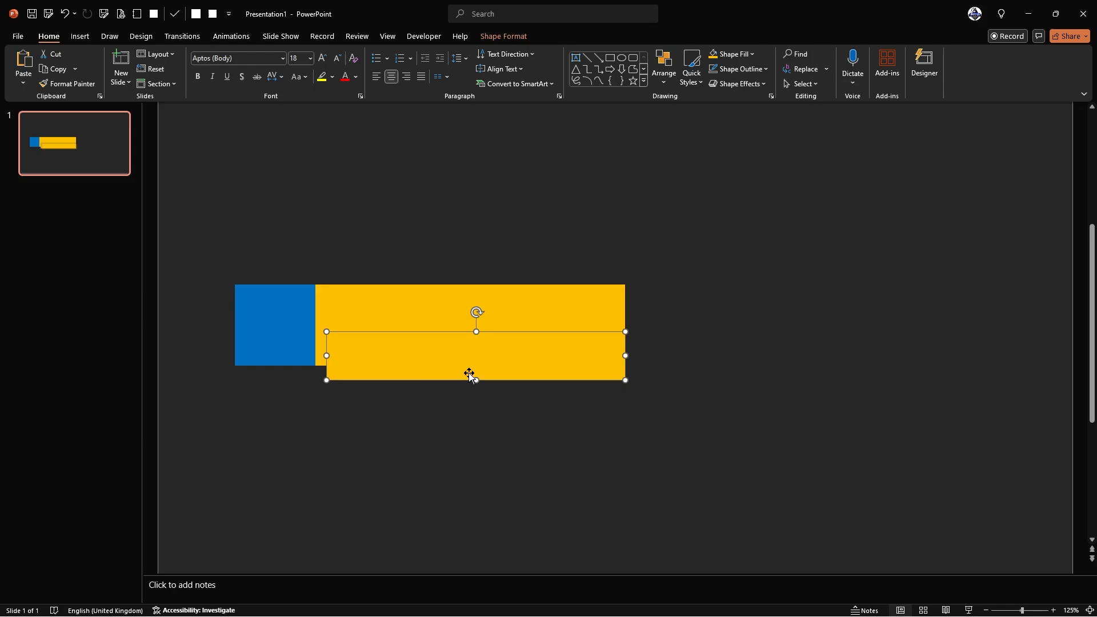
pyautogui.moveTo(474, 381); pyautogui.dragTo(474, 366)
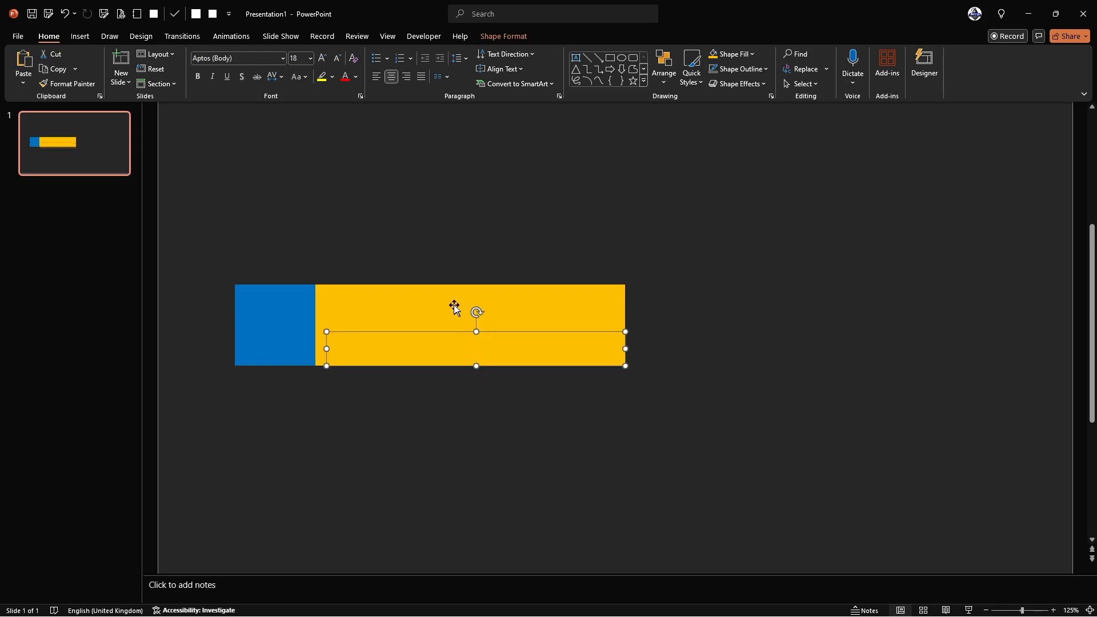
# - Use Shape Fill to make the lower wide bar grey and the upper bar Dark Blue
pyautogui.click(507, 37)
pyautogui.click(454, 54)
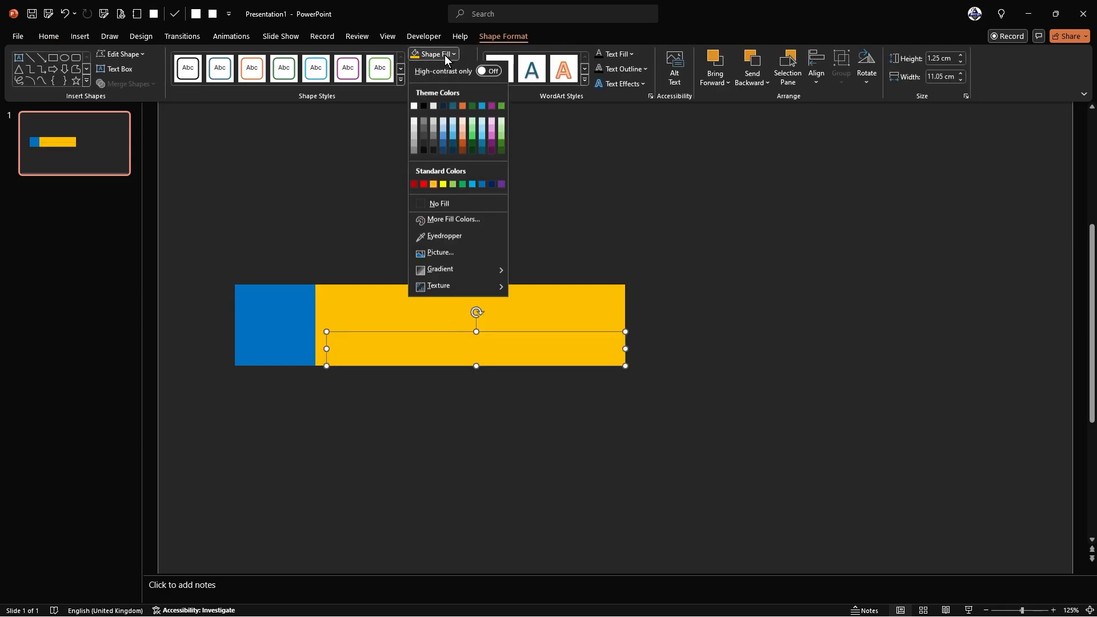
pyautogui.click(434, 139)
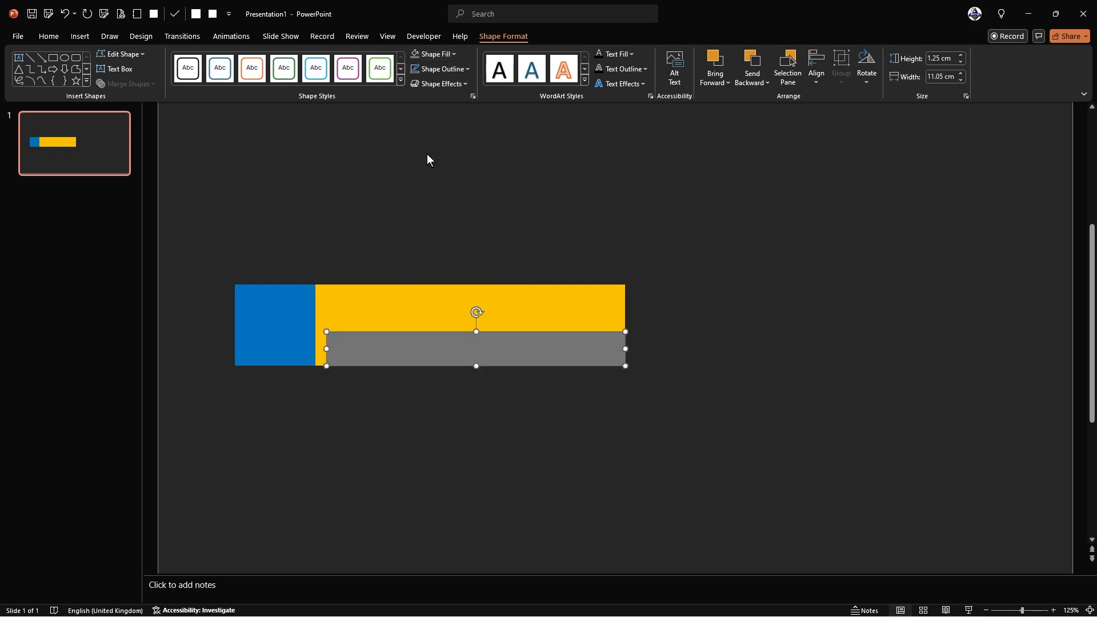
pyautogui.click(392, 306)
pyautogui.click(453, 55)
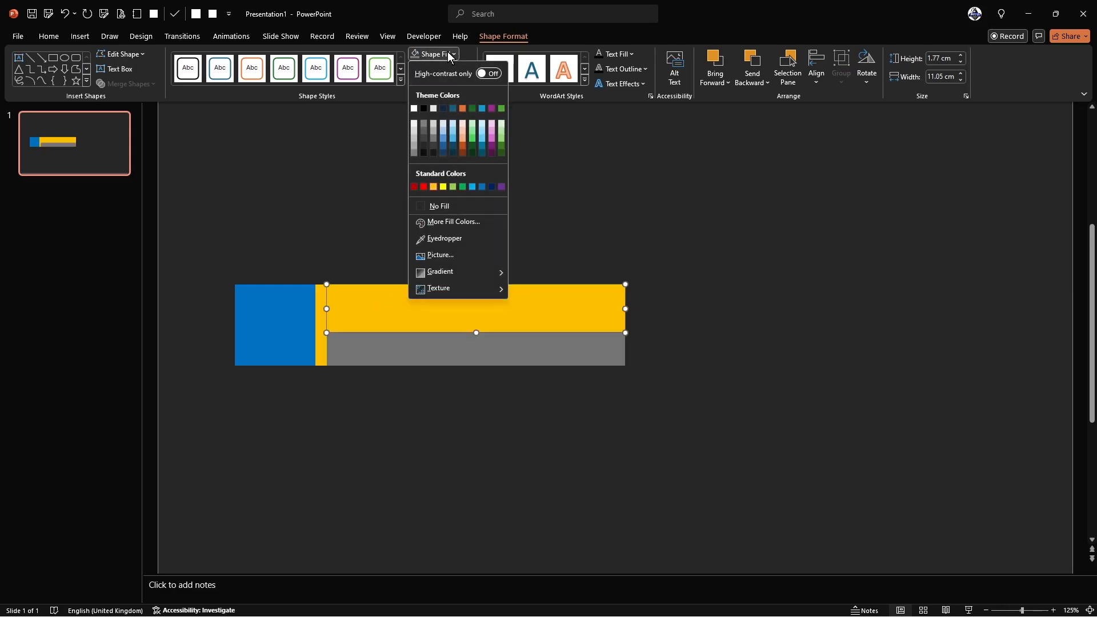
pyautogui.click(492, 186)
pyautogui.click(513, 207)
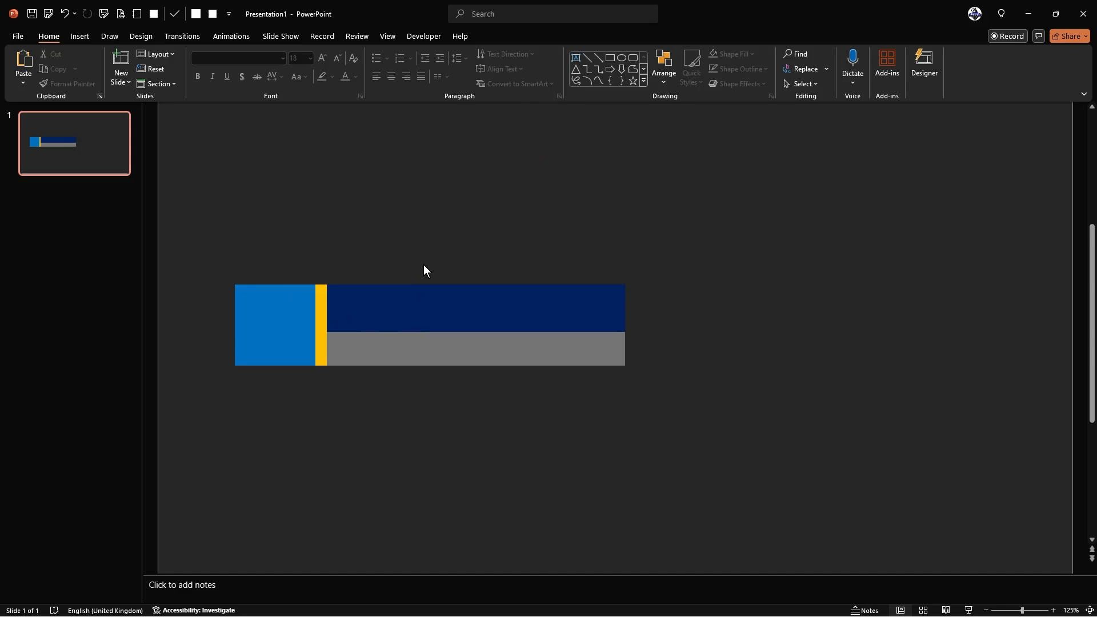
pyautogui.click(400, 303)
pyautogui.click(516, 197)
pyautogui.click(576, 58)
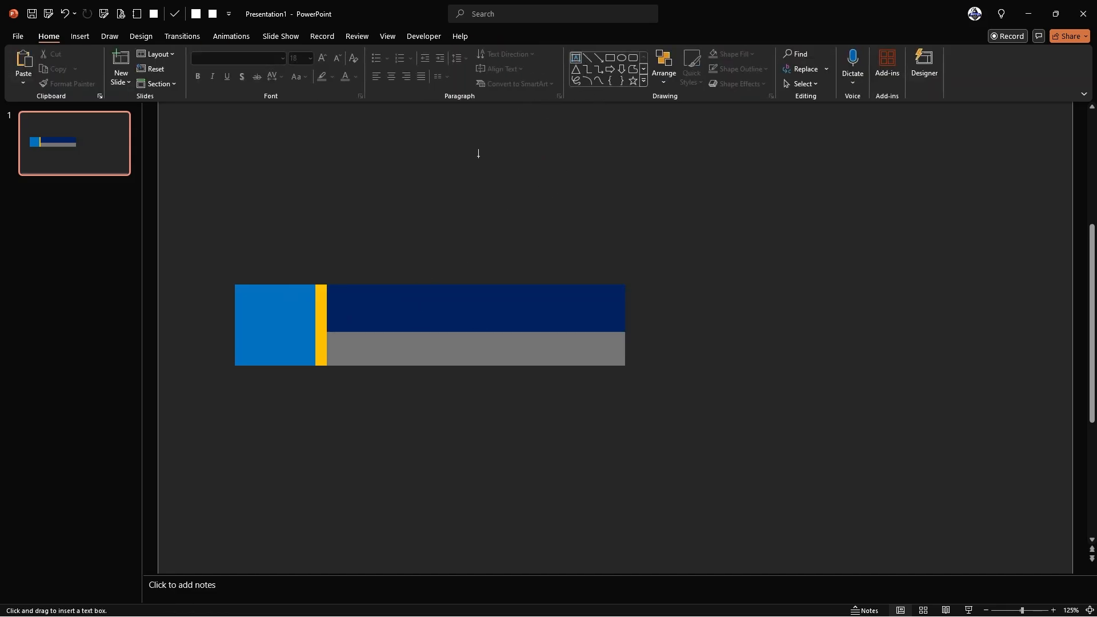
pyautogui.click(421, 219)
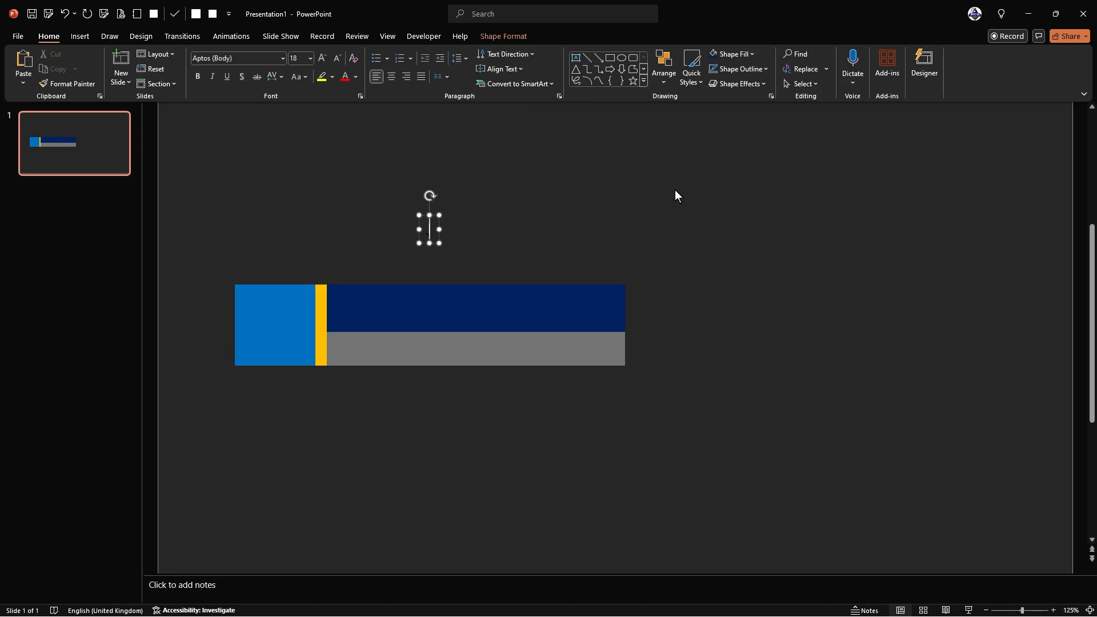
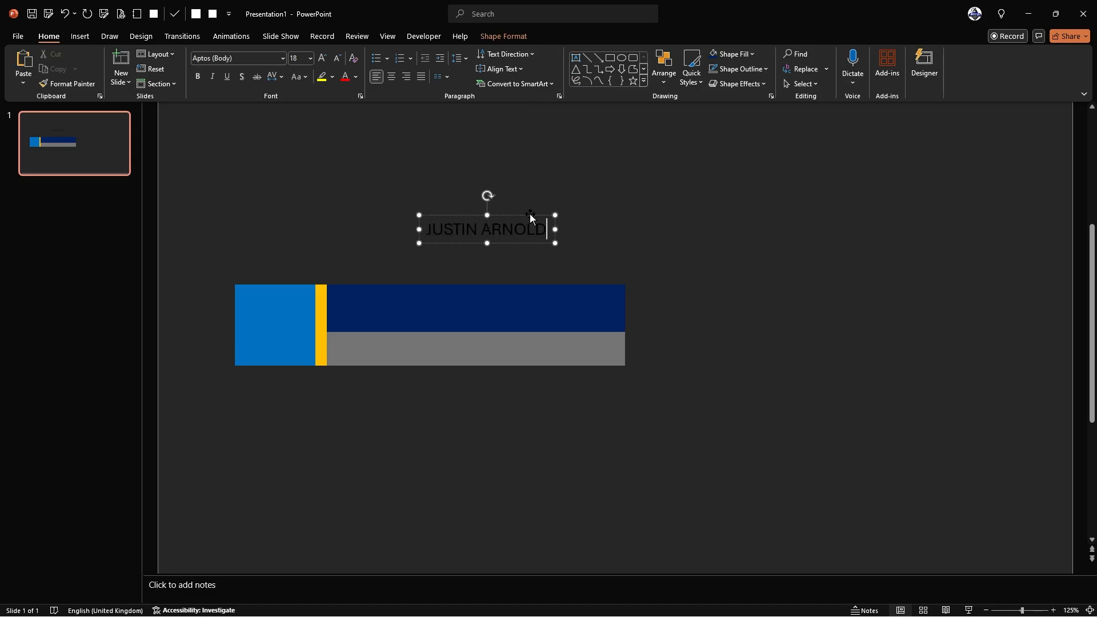
pyautogui.hotkey('ctrl', 'a')
pyautogui.click(355, 77)
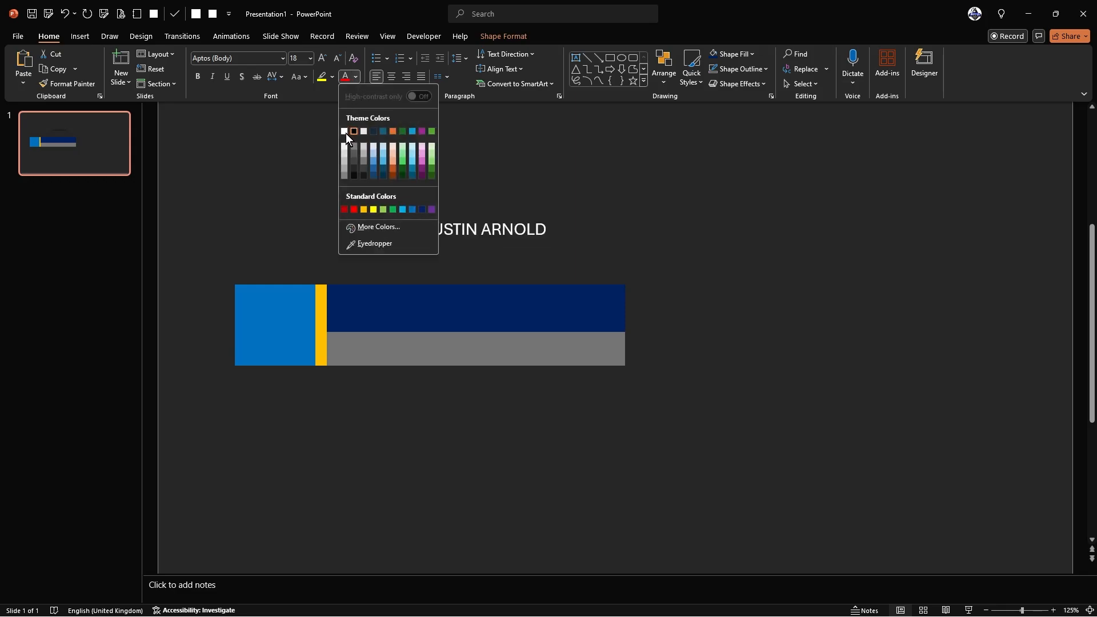
pyautogui.click(344, 132)
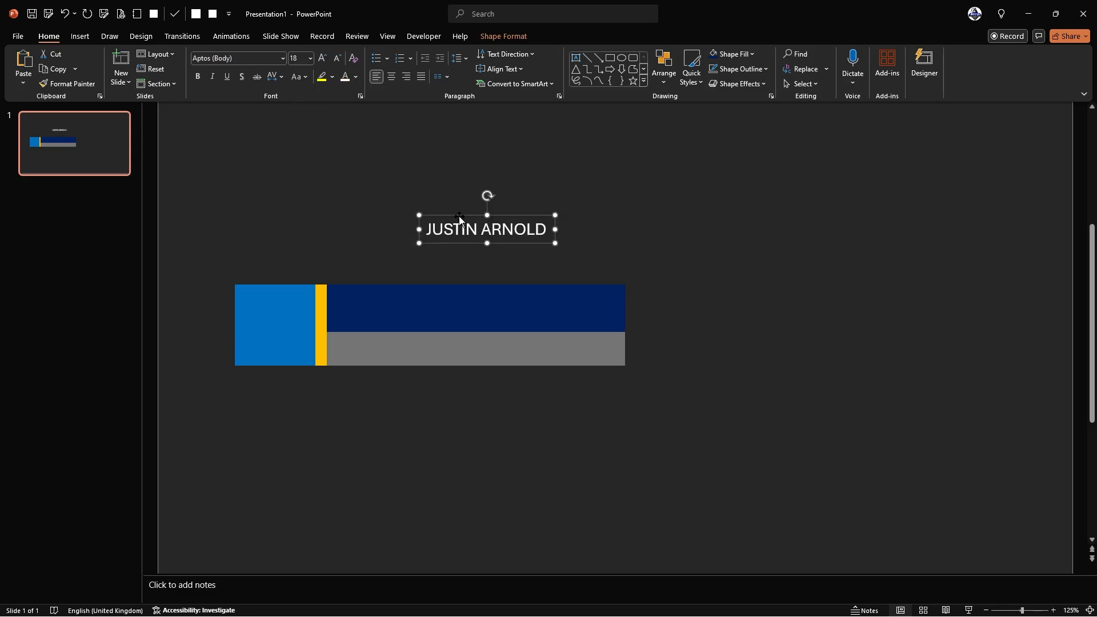
pyautogui.moveTo(462, 215); pyautogui.dragTo(457, 300)
pyautogui.hotkey('ctrl', 'shift', '.')
pyautogui.hotkey('ctrl', 'shift', '.')
pyautogui.hotkey('ctrl', 'shift', '.')
pyautogui.hotkey('ctrl', 'shift', '.')
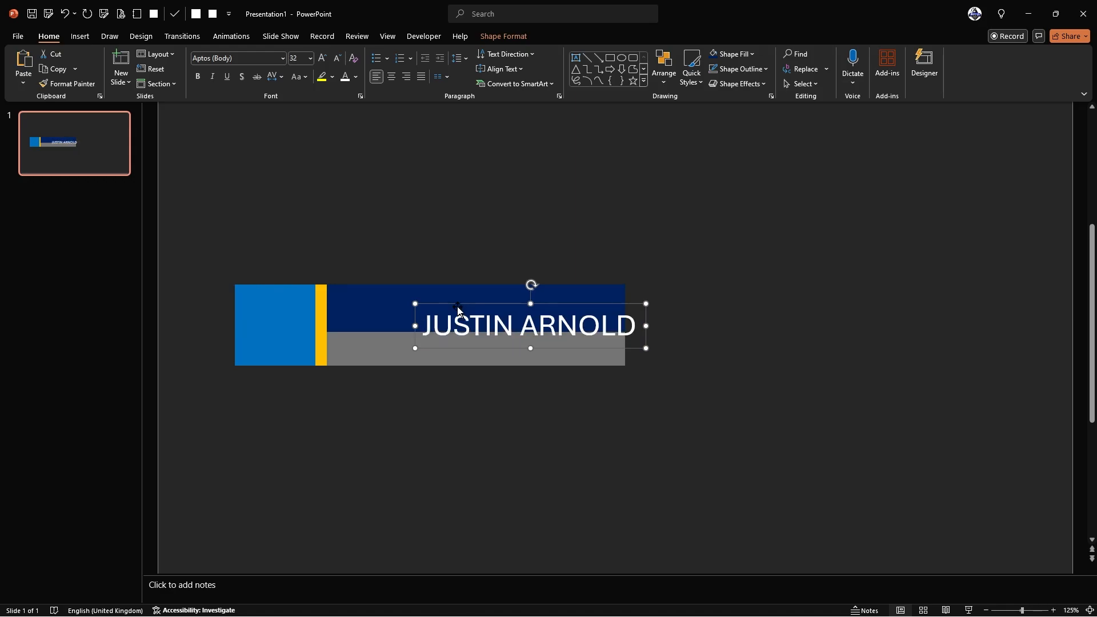
pyautogui.moveTo(461, 310); pyautogui.dragTo(403, 293)
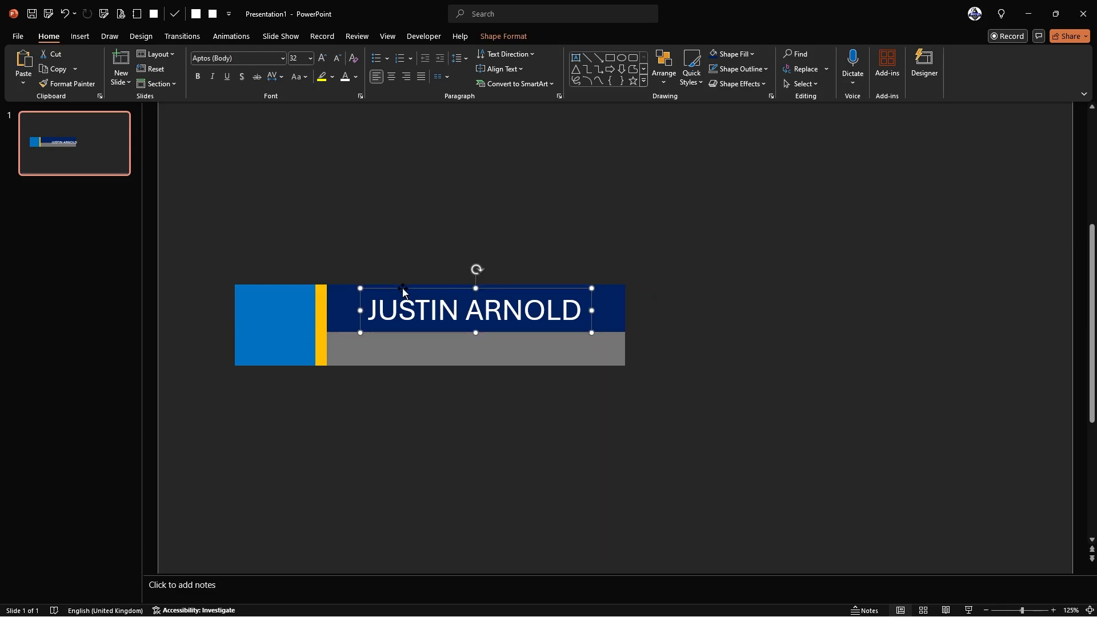
# - Switch the name to the Bebas font at size 44 and place a copy below the banner
pyautogui.click(281, 57)
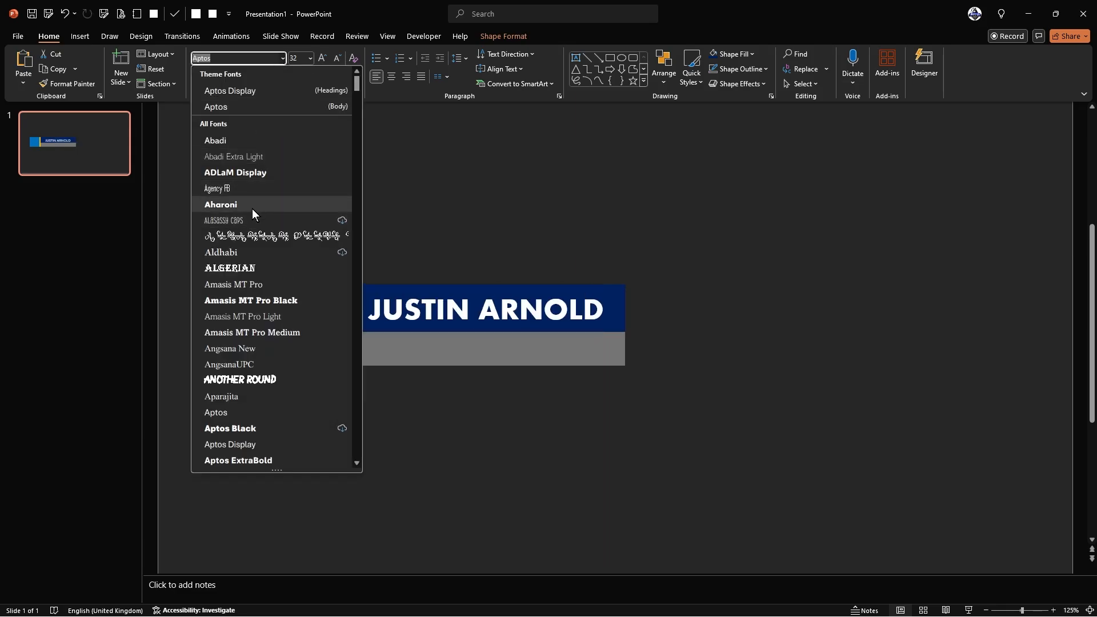
pyautogui.scroll(-3, 262, 207)
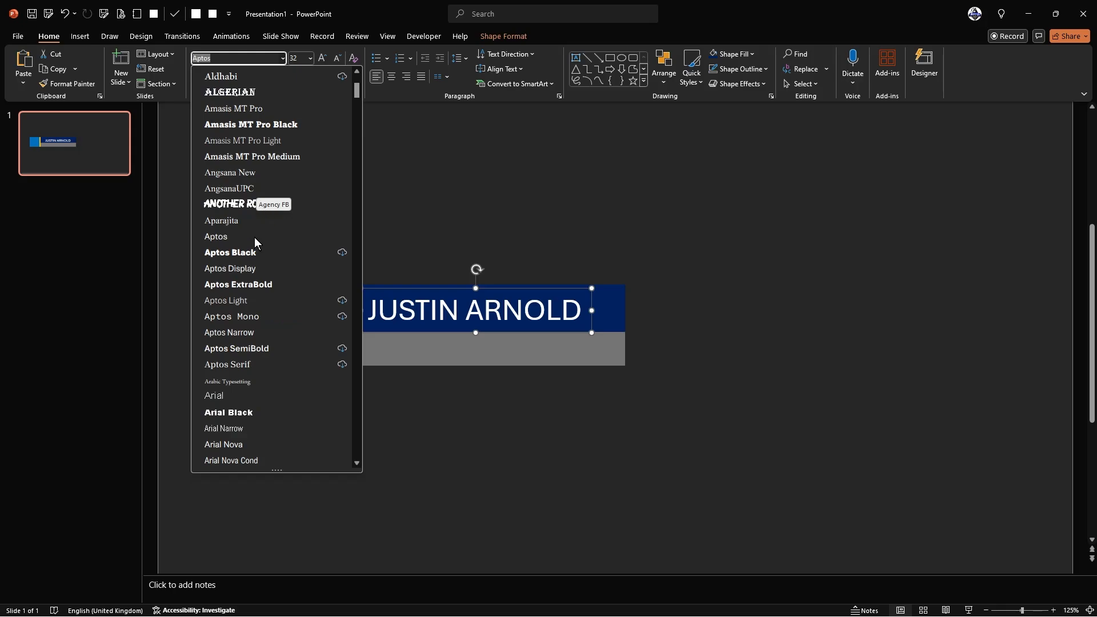
pyautogui.scroll(-10, 259, 308)
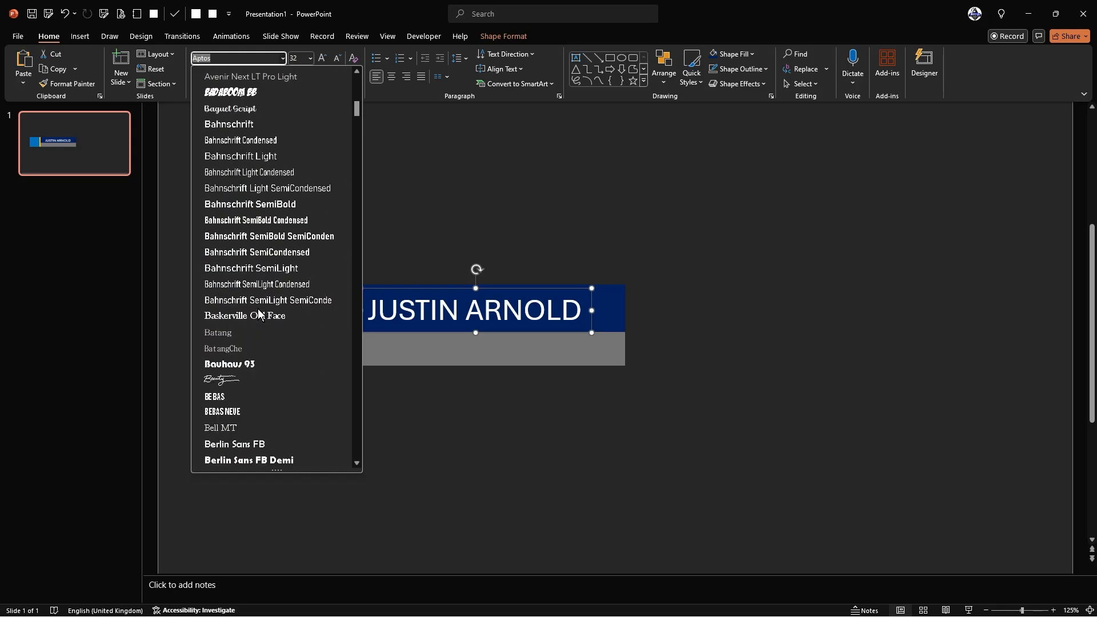
pyautogui.click(249, 391)
pyautogui.hotkey('ctrl', 'shift', '.')
pyautogui.hotkey('ctrl', 'shift', '.')
pyautogui.hotkey('ctrl', 'shift', '.')
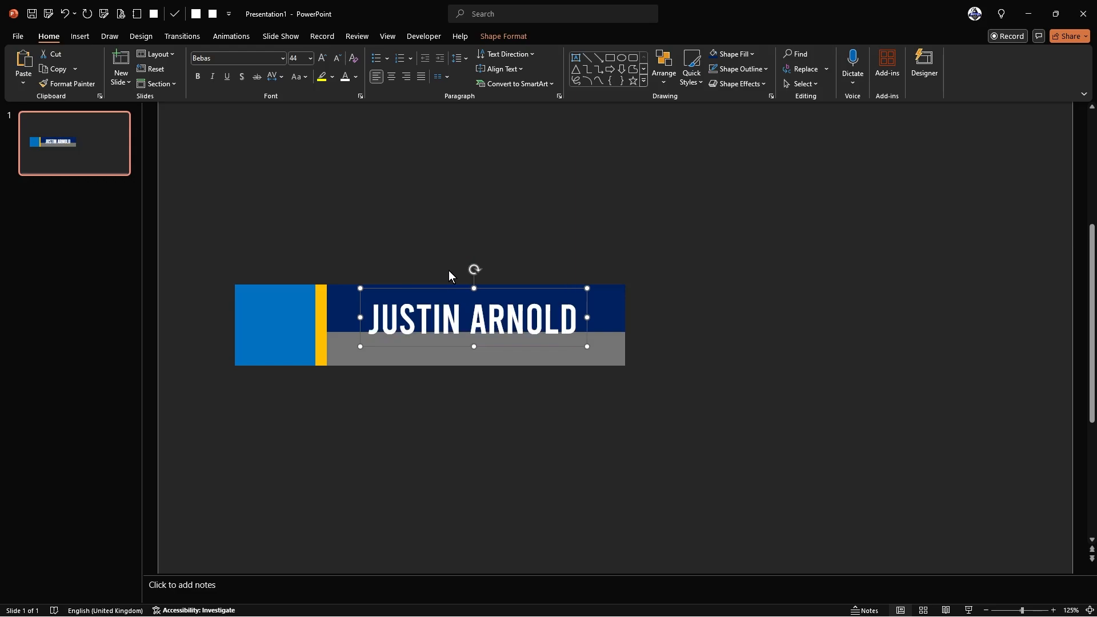
pyautogui.moveTo(500, 293); pyautogui.dragTo(483, 380)
# - Replace the copied text with 'THE TECH TRAIN'
pyautogui.tripleClick(452, 429)
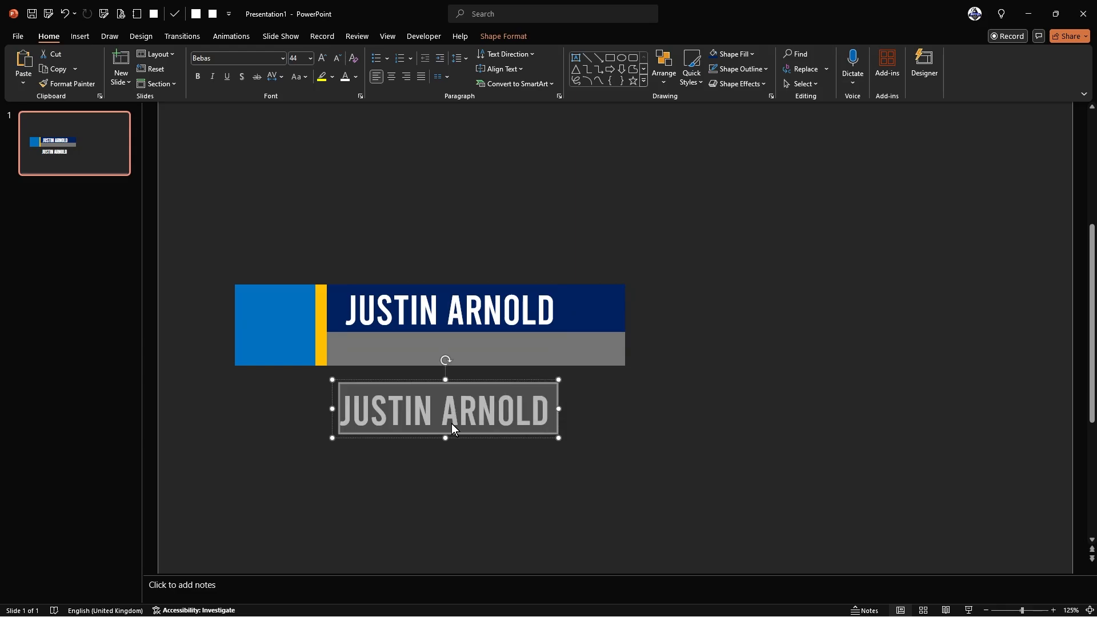
pyautogui.write('THE TECH TRAIN')
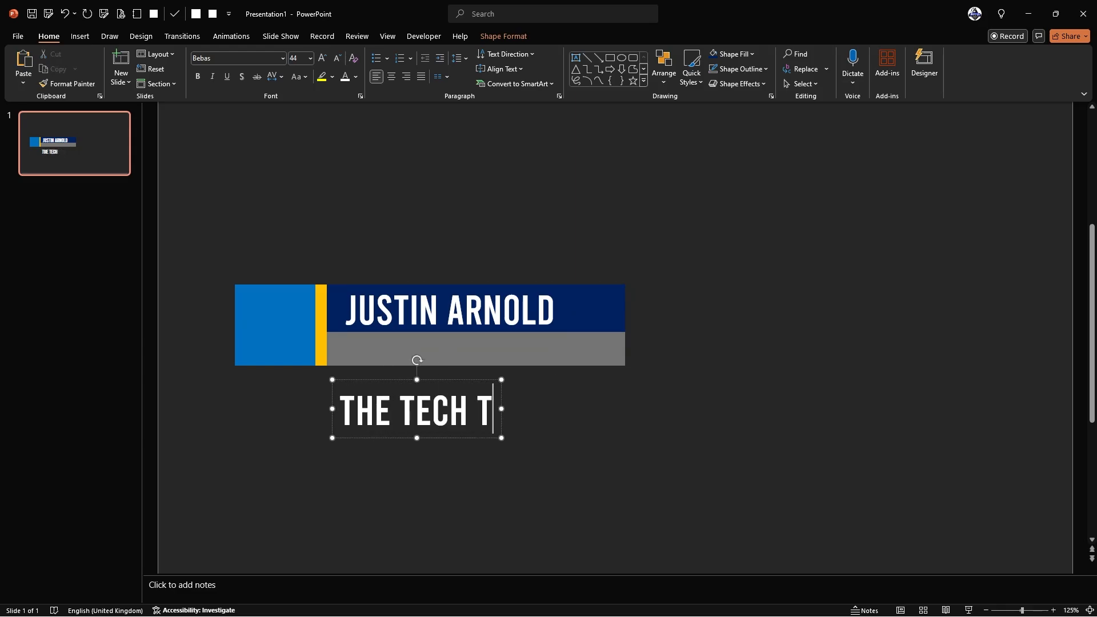
pyautogui.click(423, 372)
pyautogui.click(422, 381)
pyautogui.hotkey('ctrl', 'shift', ',')
pyautogui.hotkey('ctrl', 'shift', ',')
pyautogui.hotkey('ctrl', 'shift', ',')
pyautogui.hotkey('ctrl', 'shift', ',')
pyautogui.hotkey('ctrl', 'shift', ',')
pyautogui.hotkey('ctrl', 'shift', ',')
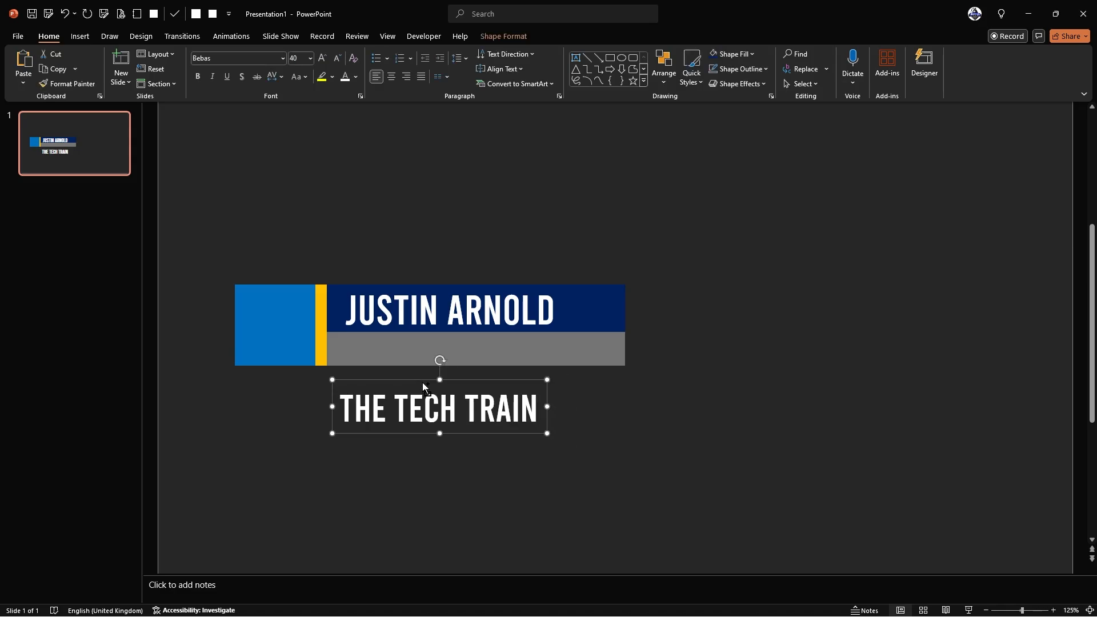
# - Style the subtitle in Bebas Neue, 24 pt, dark blue, and place it on the grey bar
pyautogui.click(283, 58)
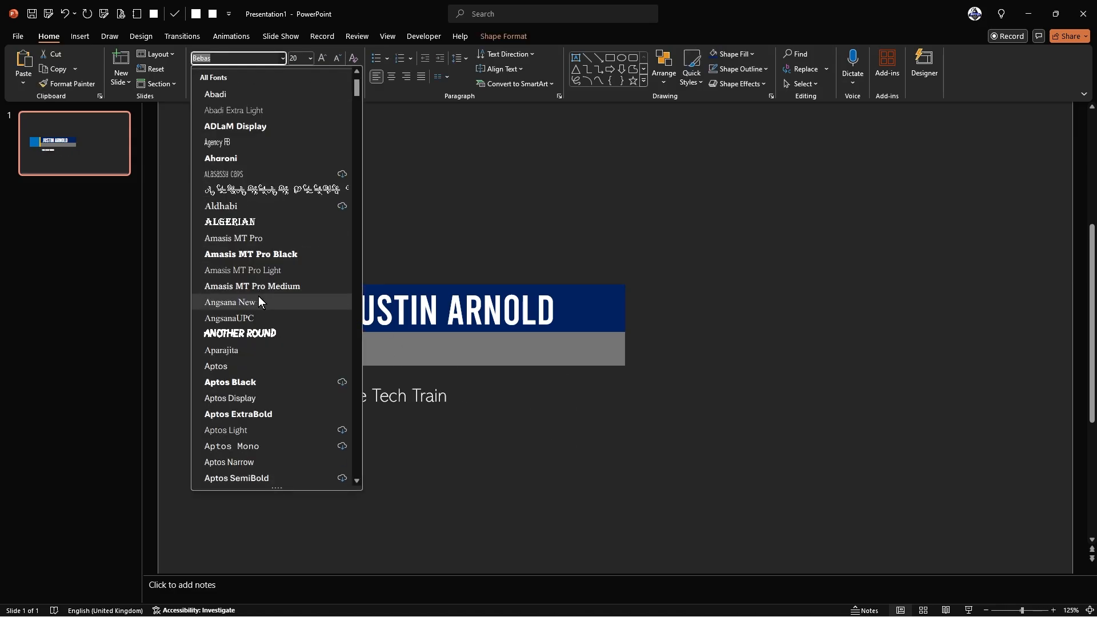
pyautogui.scroll(-10, 258, 299)
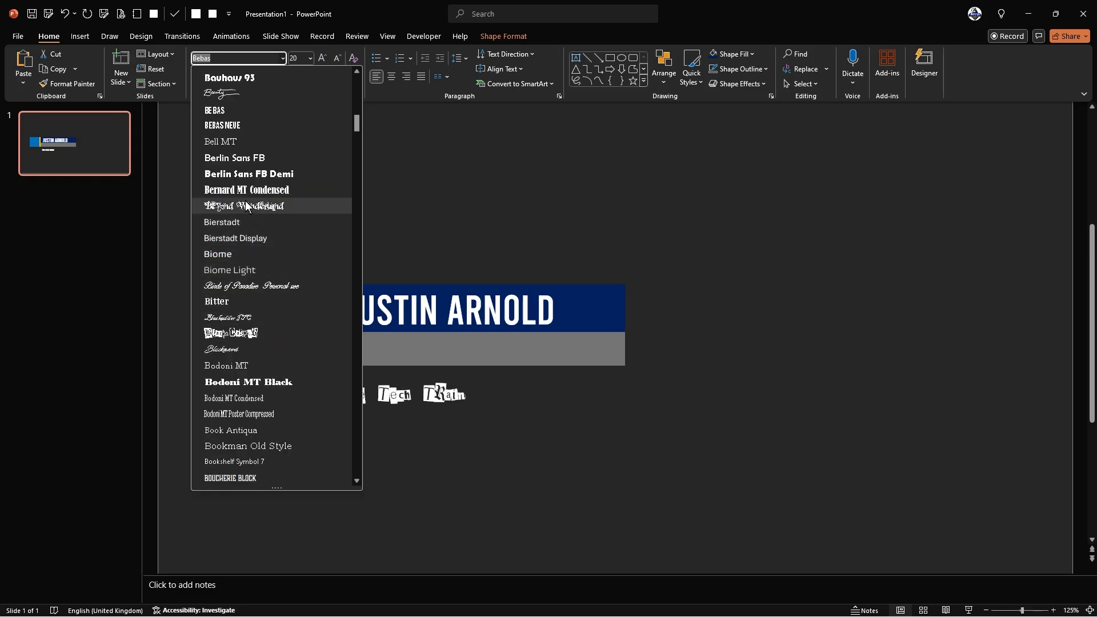
pyautogui.click(248, 125)
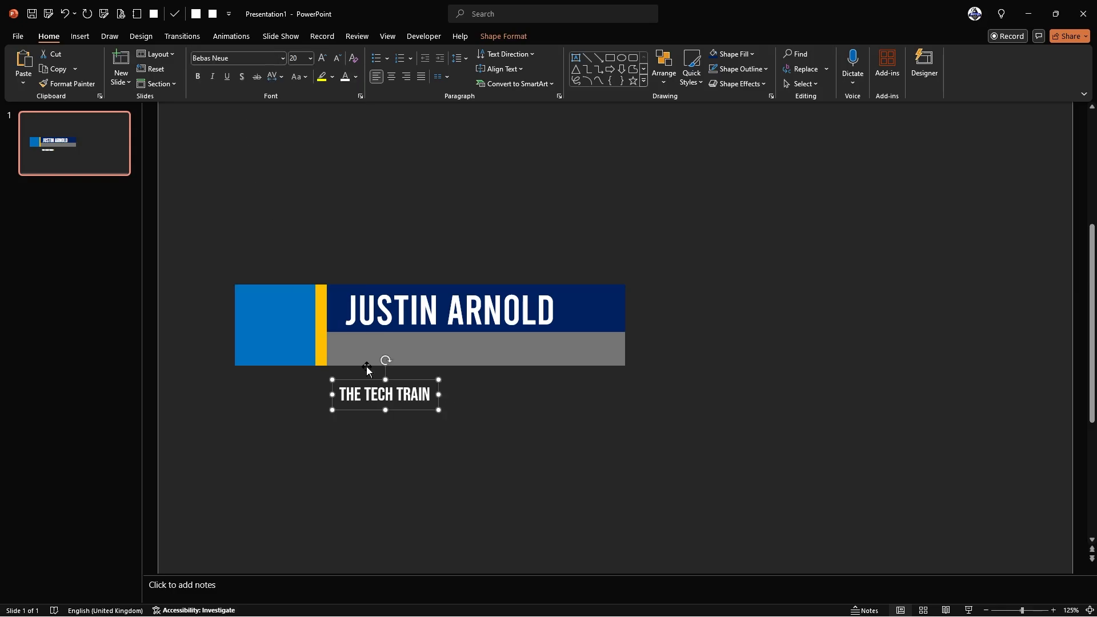
pyautogui.moveTo(398, 383); pyautogui.dragTo(401, 334)
pyautogui.hotkey('ctrl', 'shift', '.')
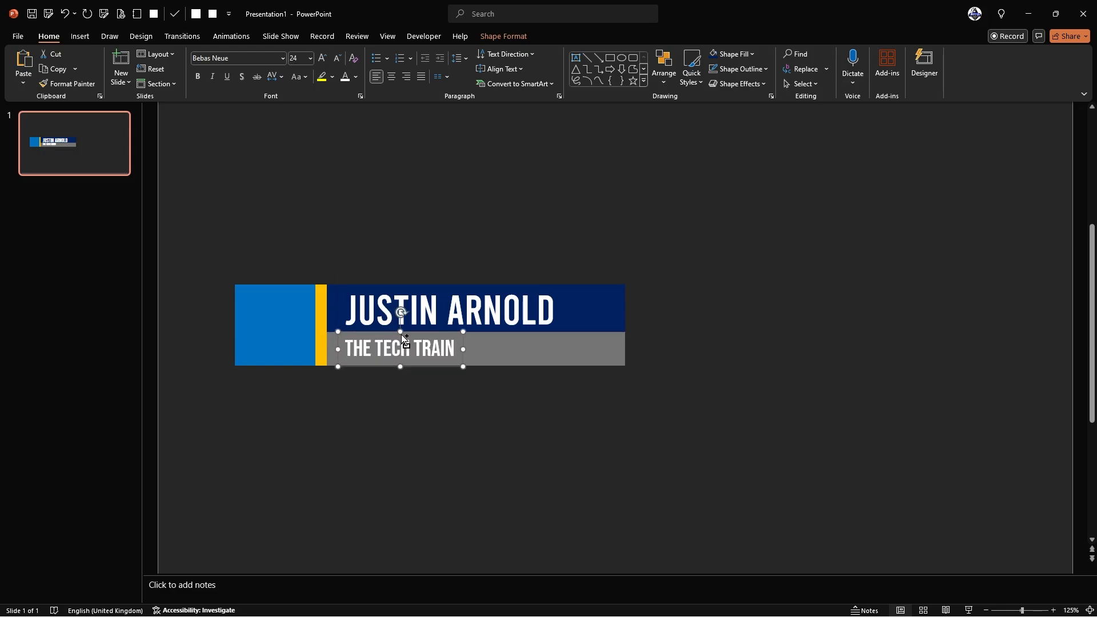
pyautogui.click(356, 77)
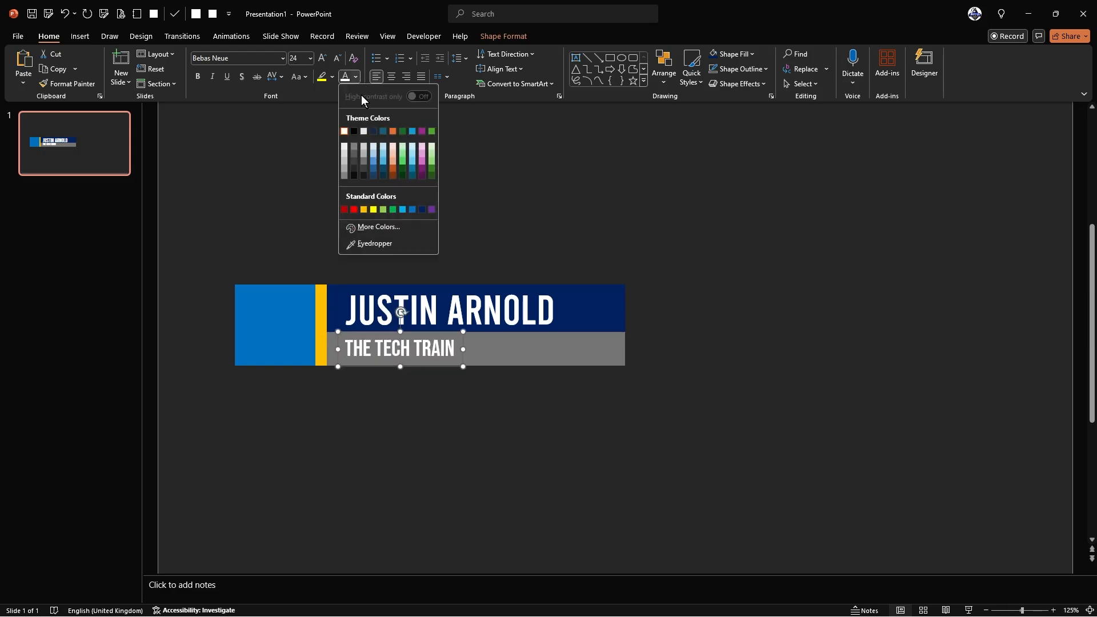
pyautogui.click(422, 210)
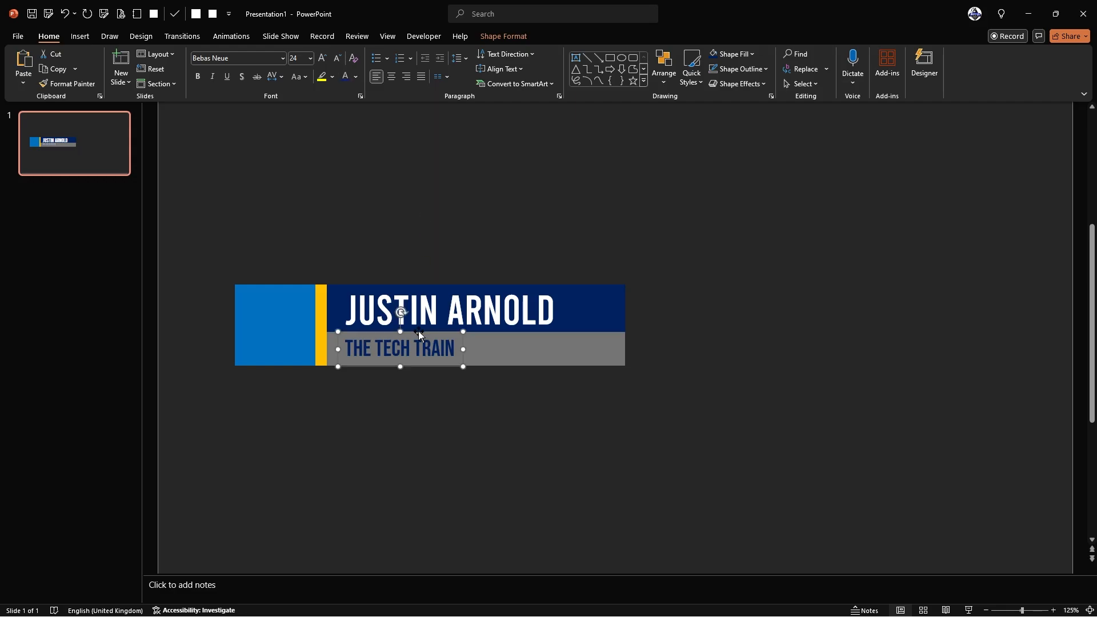
pyautogui.moveTo(432, 368); pyautogui.dragTo(437, 368)
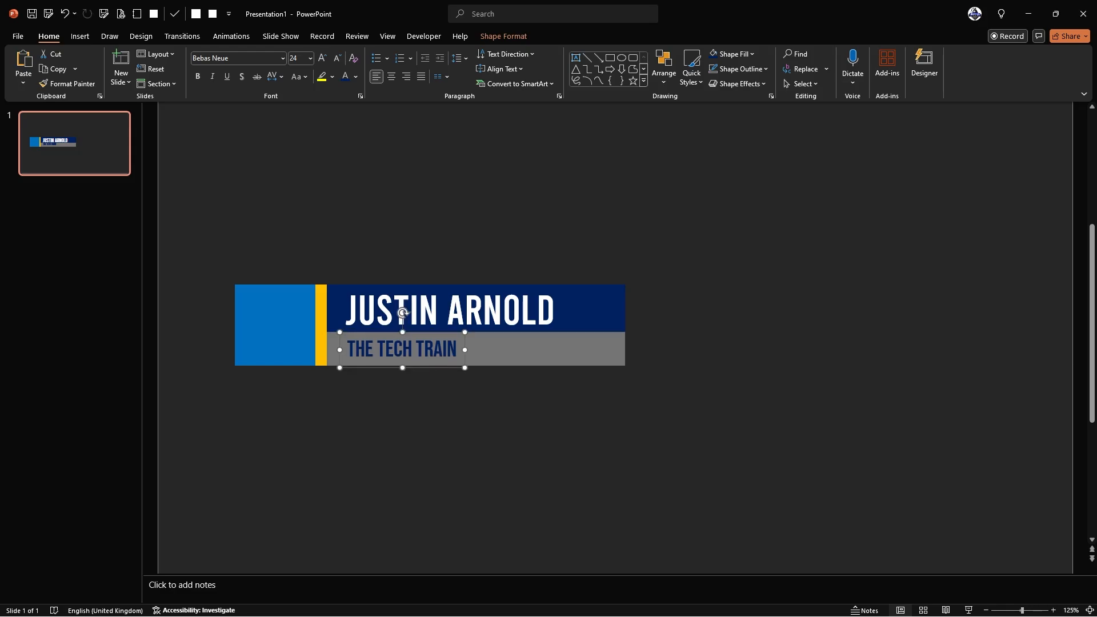
# - Select both text boxes and apply Align Left so their left edges match
pyautogui.keyDown('shift'); pyautogui.click(451, 312); pyautogui.keyUp('shift')
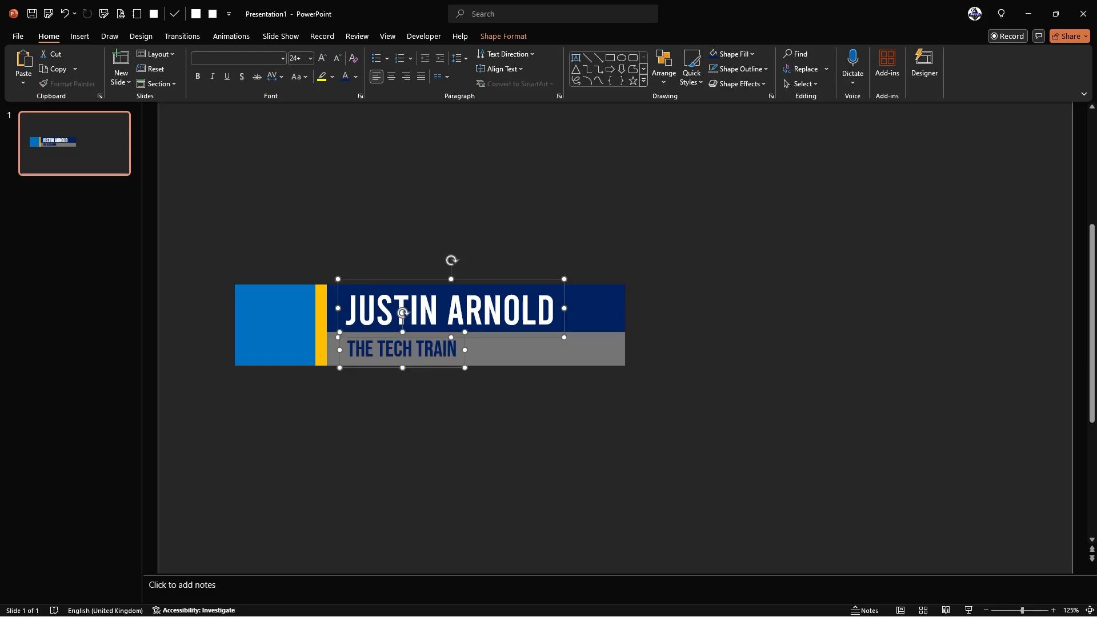
pyautogui.click(507, 39)
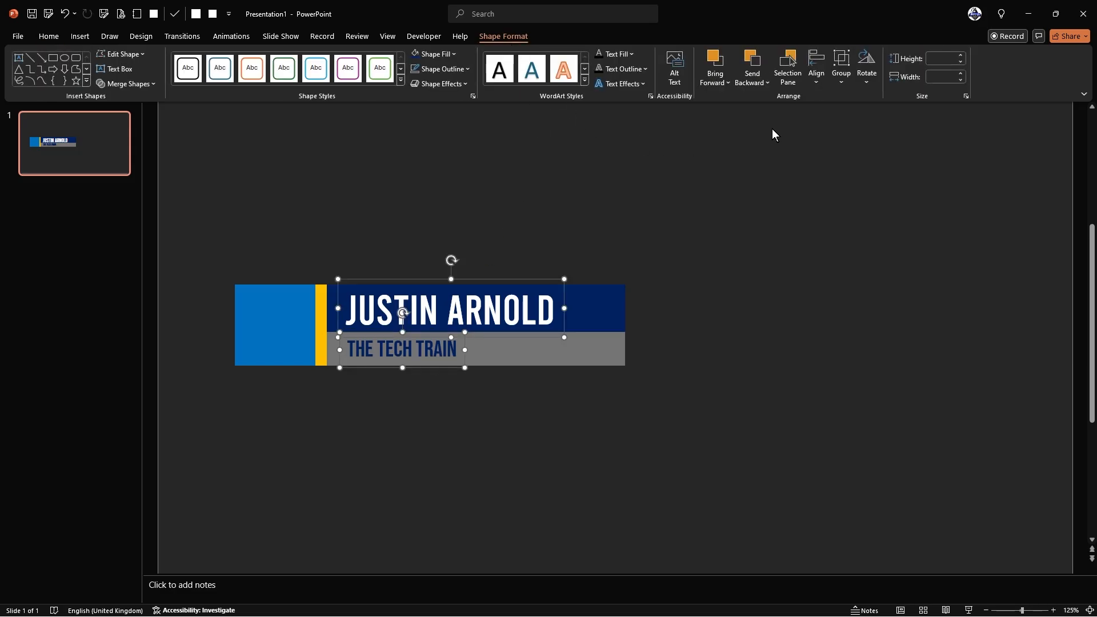
pyautogui.click(817, 73)
pyautogui.click(855, 104)
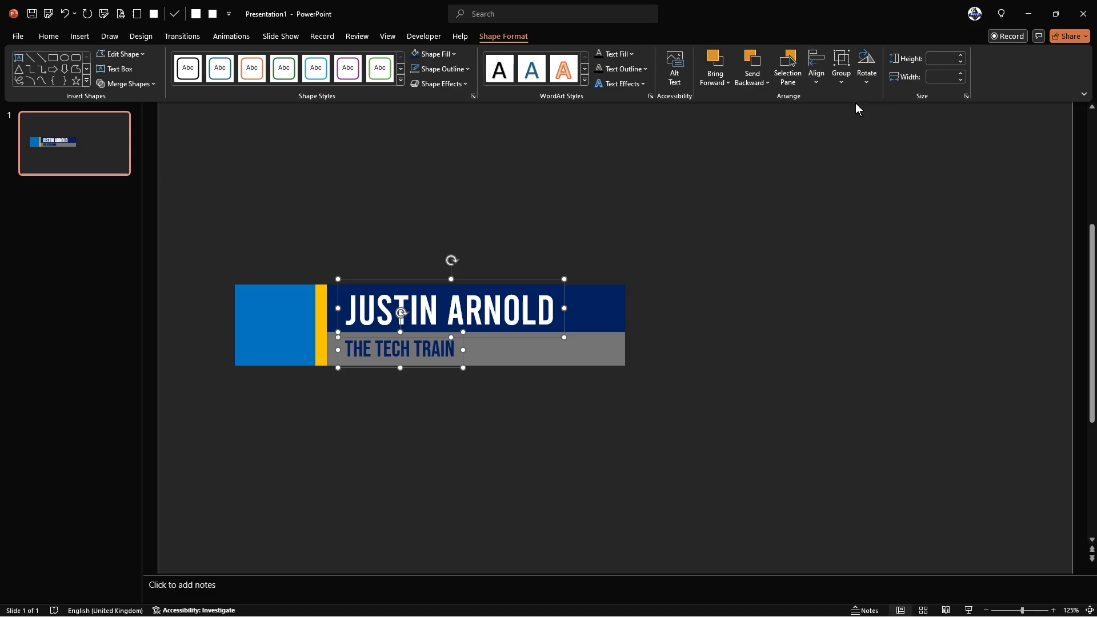
pyautogui.click(720, 300)
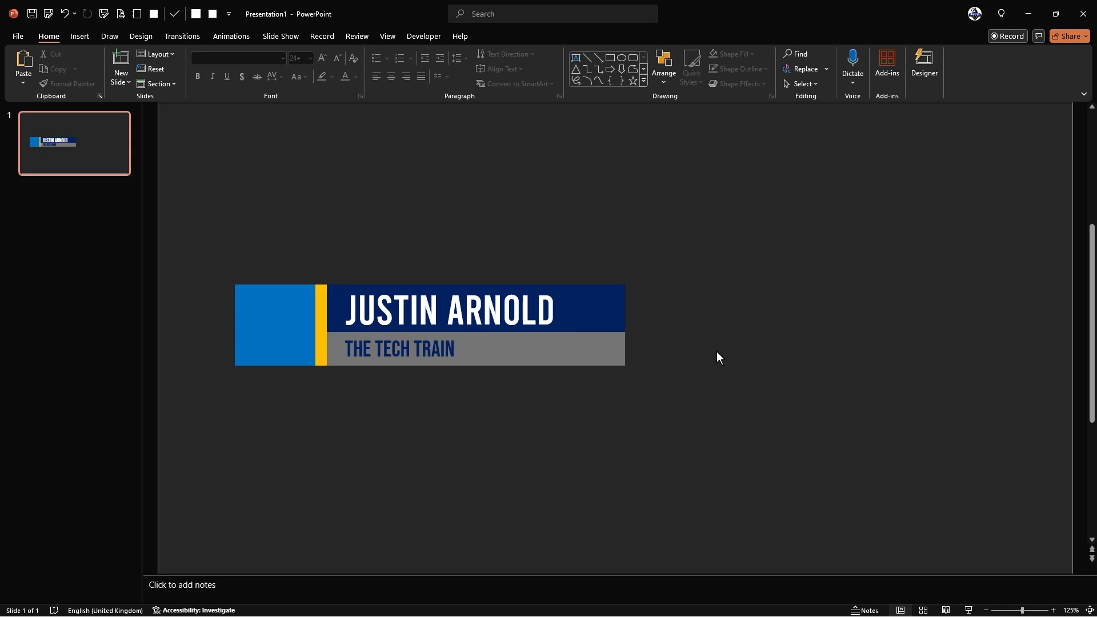
# - Marquee-select all banner shapes and drag them to the slide's bottom-left corner
pyautogui.scroll(-5, 753, 286)
pyautogui.moveTo(370, 286); pyautogui.dragTo(625, 373)
pyautogui.moveTo(590, 340); pyautogui.dragTo(562, 464)
pyautogui.click(646, 421)
pyautogui.scroll(7, 433, 440)
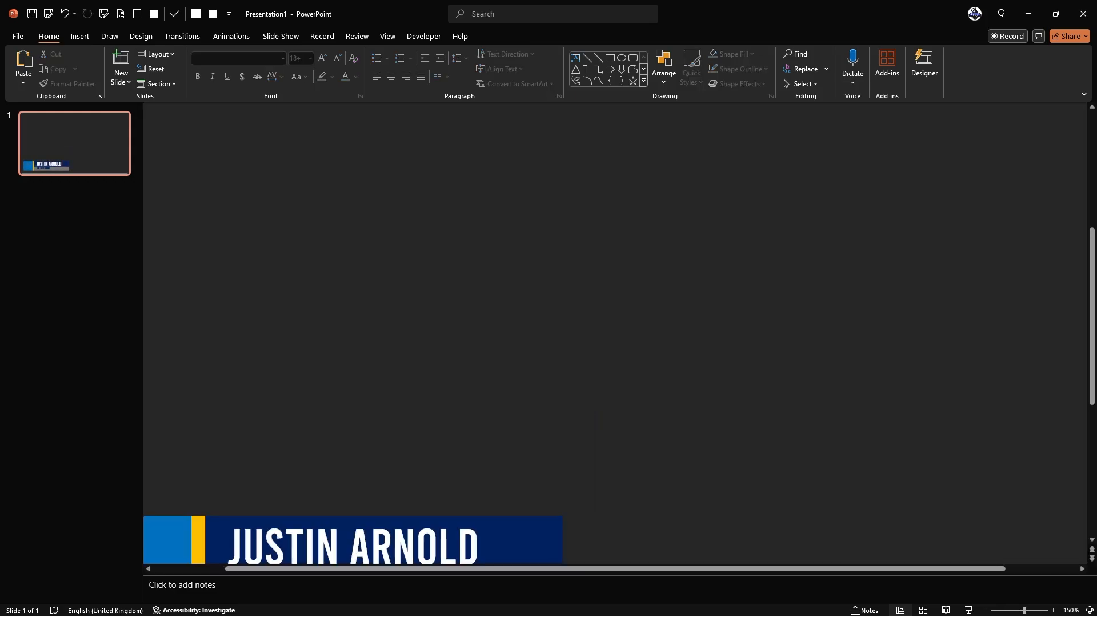
pyautogui.scroll(-5, 433, 439)
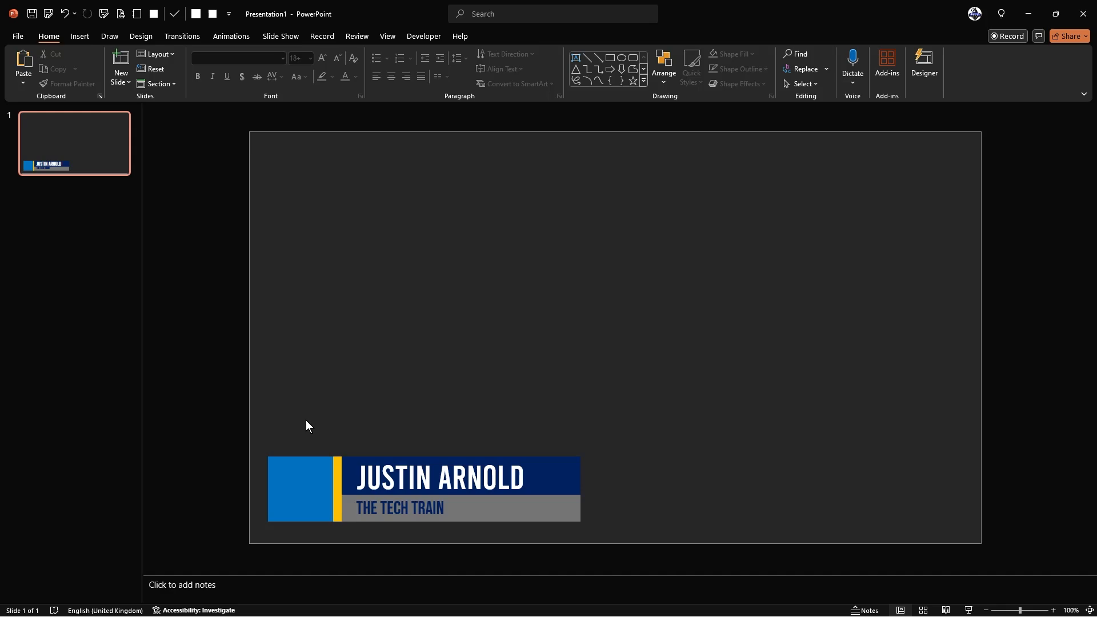
pyautogui.scroll(1, 307, 421)
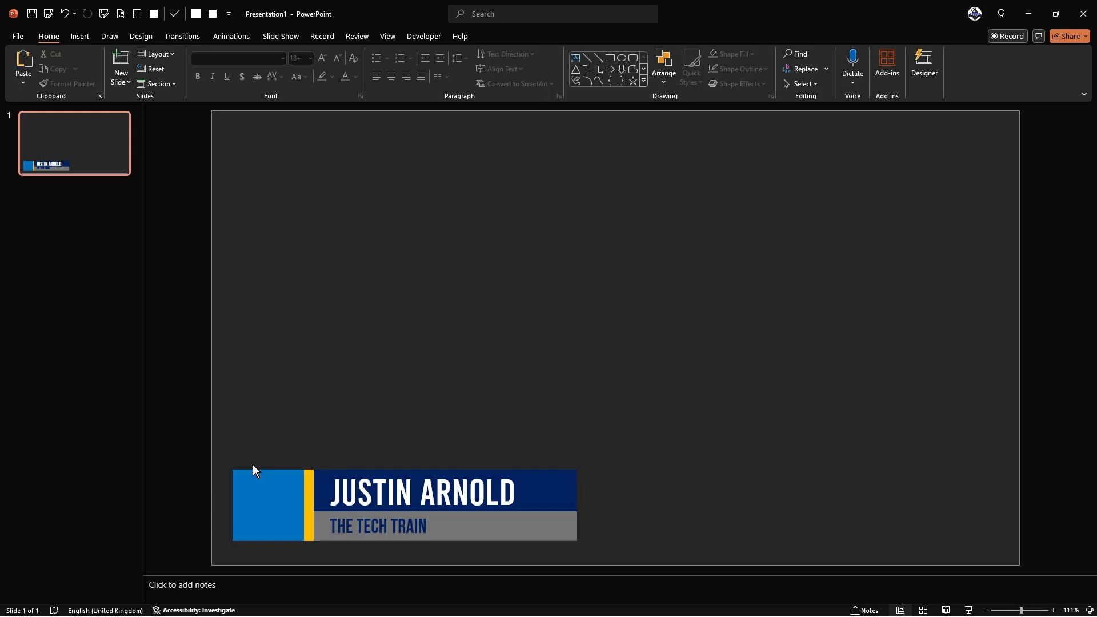
pyautogui.scroll(2, 306, 527)
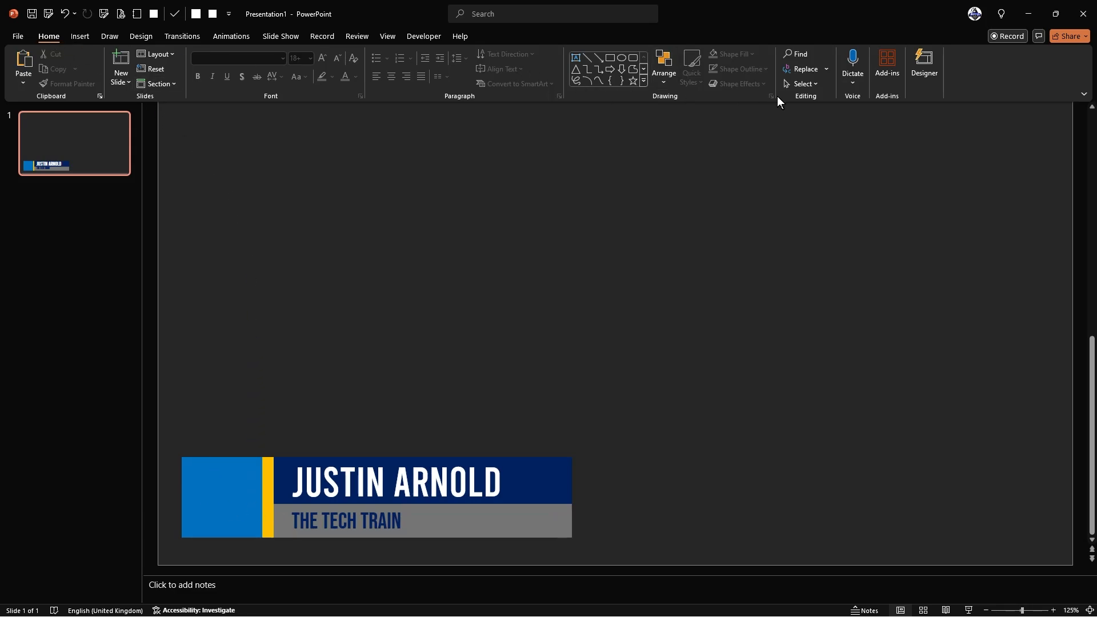
# - In the Selection Pane, rename the blue square 1 and the gold stripe 2
pyautogui.click(813, 87)
pyautogui.click(818, 125)
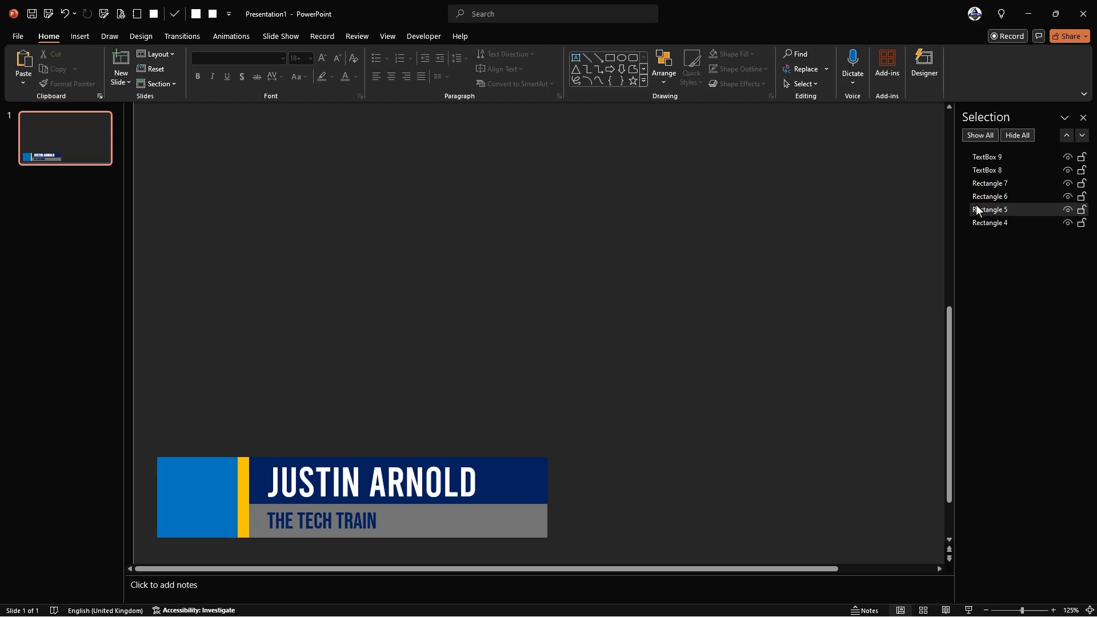
pyautogui.click(200, 509)
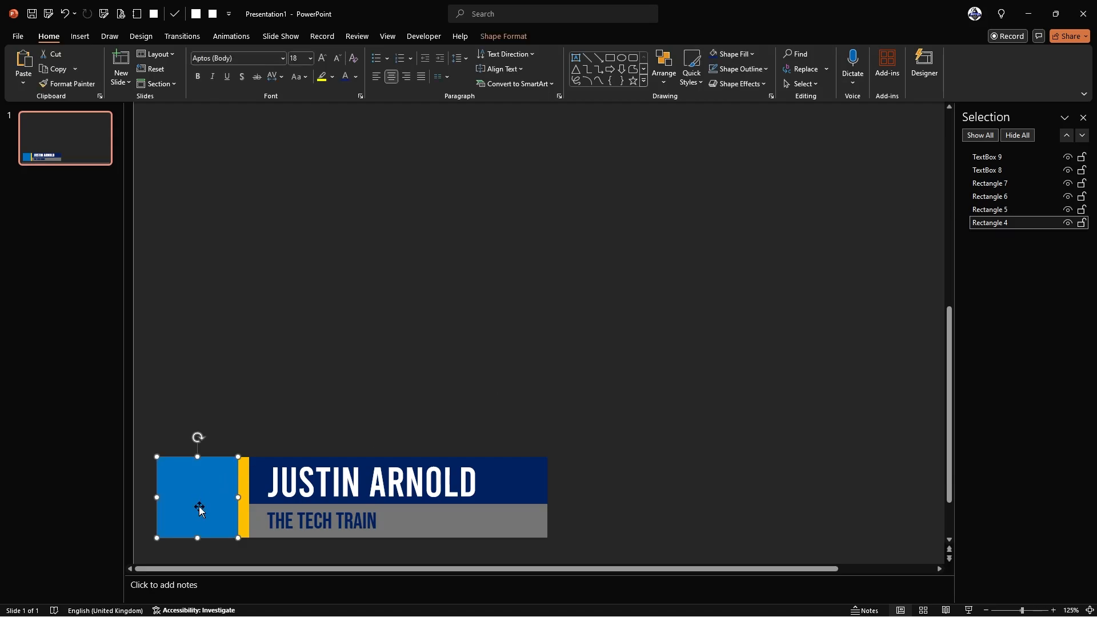
pyautogui.click(1018, 223)
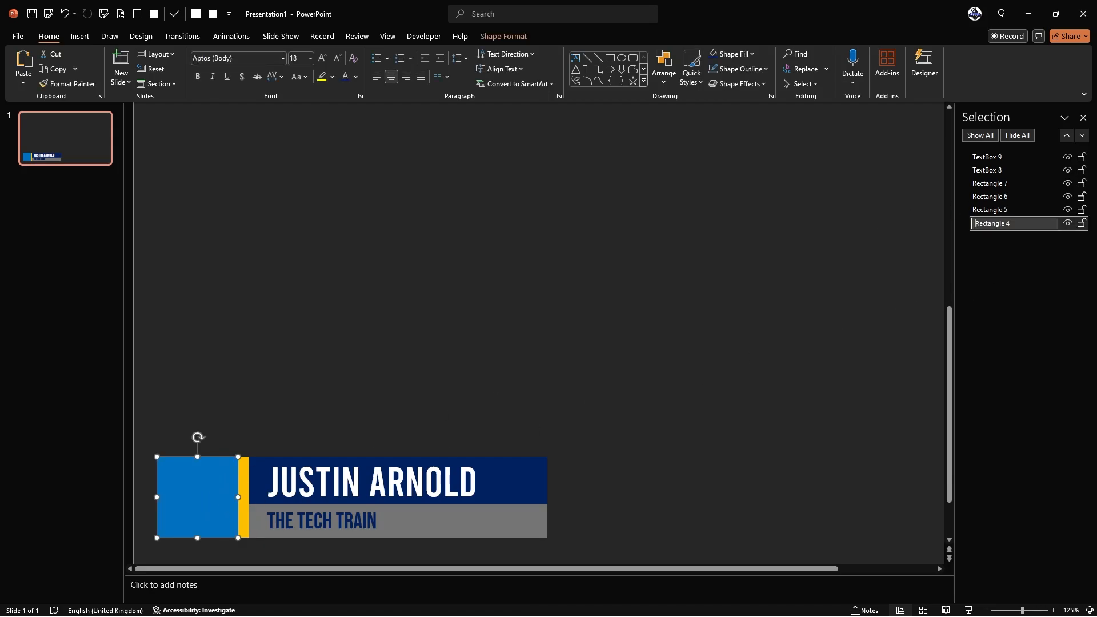
pyautogui.hotkey('ctrl', 'a')
pyautogui.write('1')
pyautogui.press('Return')
pyautogui.click(243, 486)
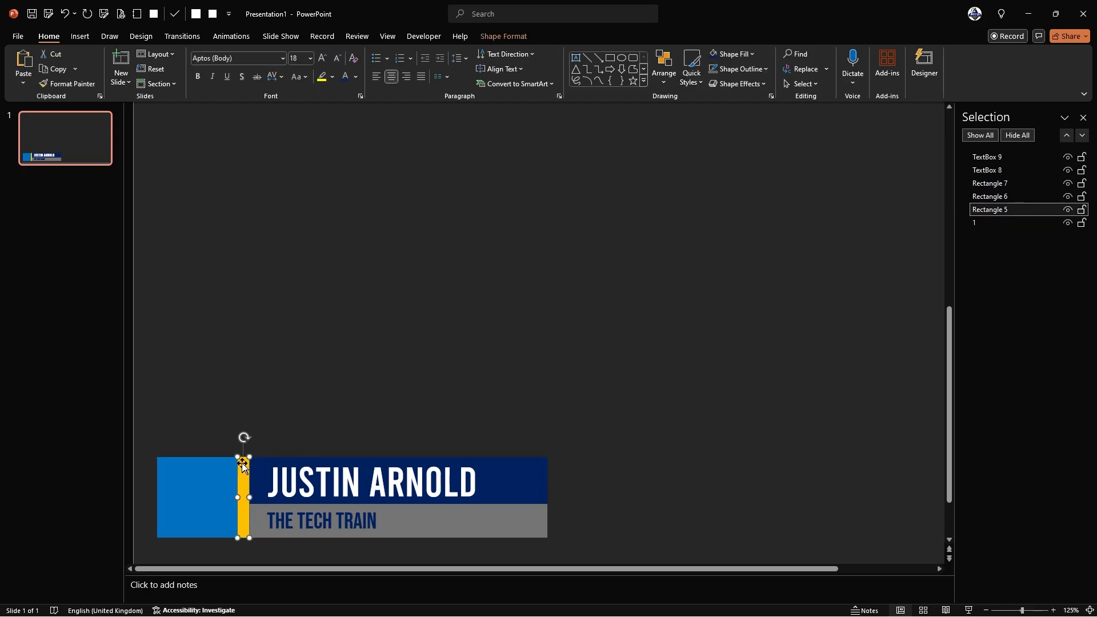
pyautogui.click(999, 210)
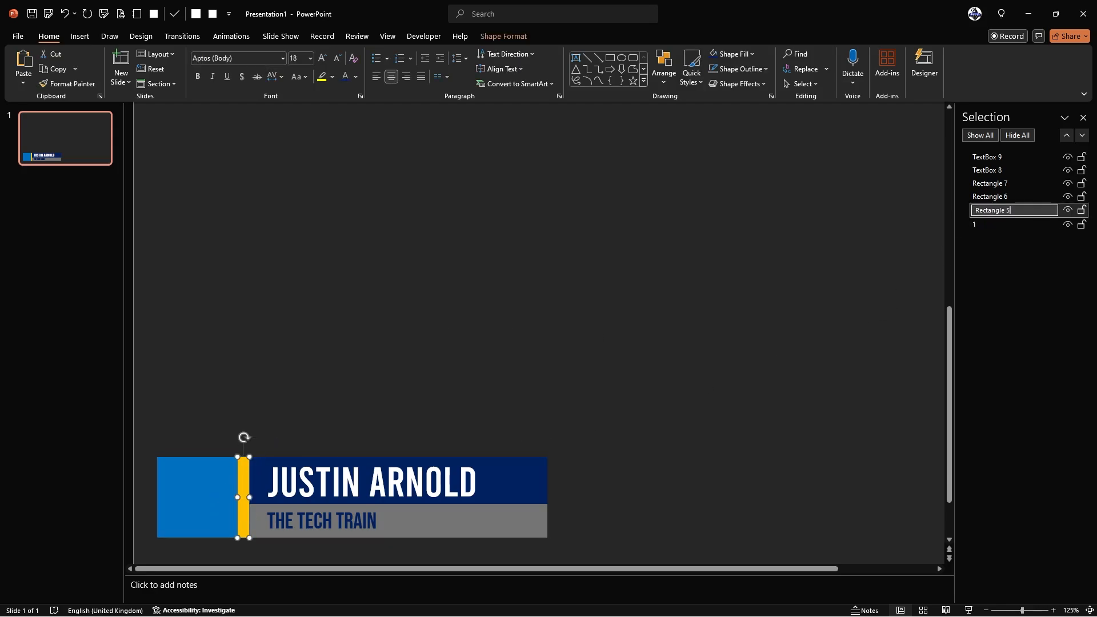
pyautogui.hotkey('ctrl', 'a')
pyautogui.write('2')
pyautogui.click(406, 278)
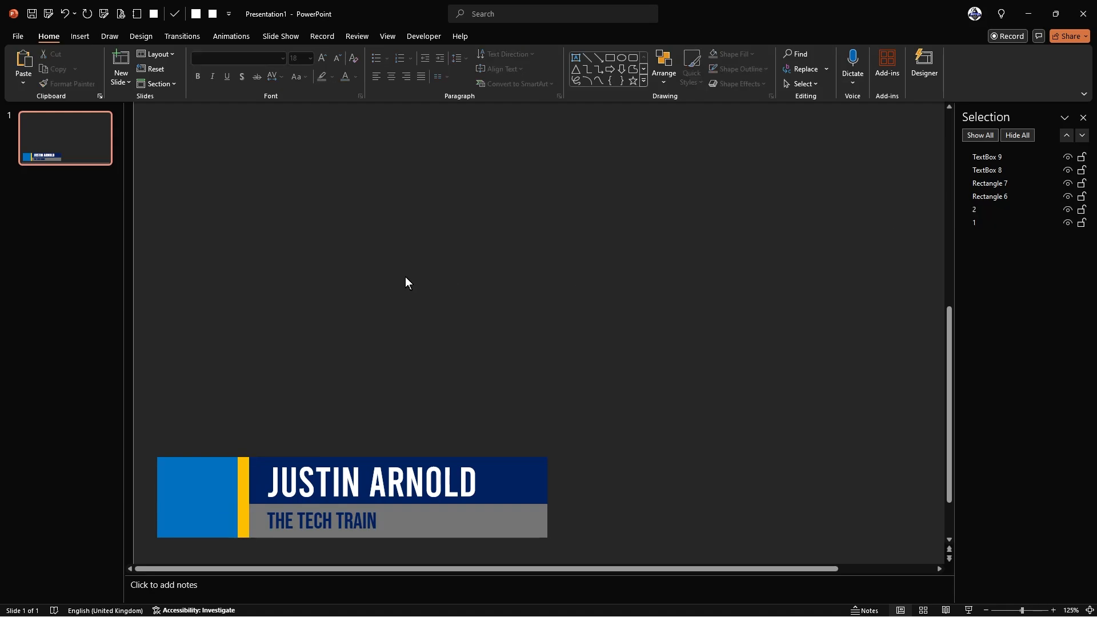
# - Rename the navy name bar 3 and the grey subtitle bar 4
pyautogui.click(253, 457)
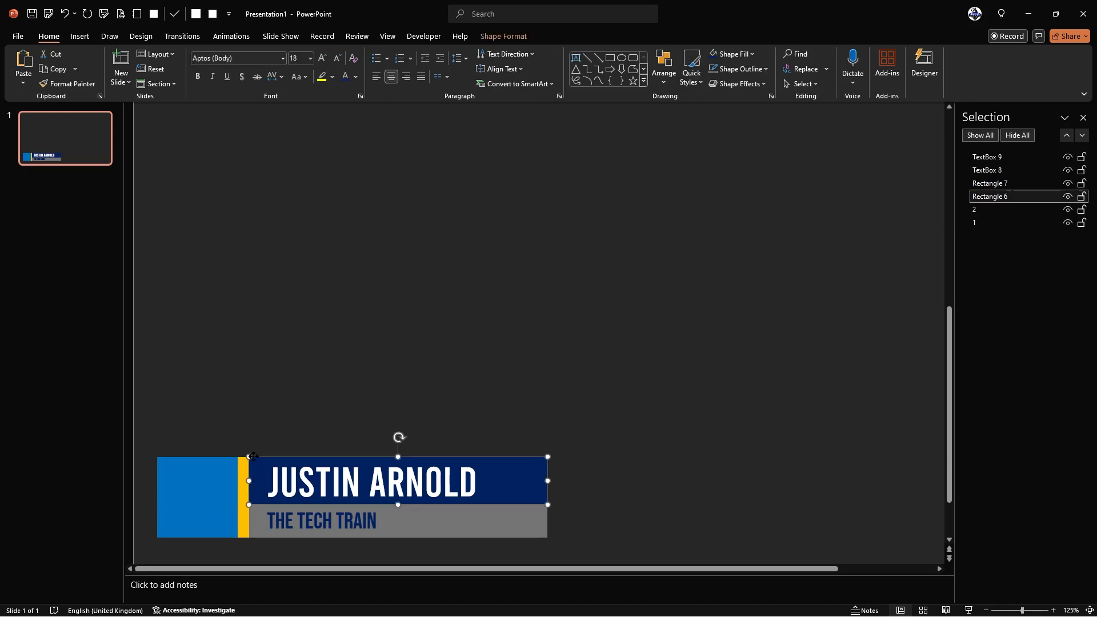
pyautogui.click(999, 205)
pyautogui.hotkey('ctrl', 'a')
pyautogui.write('3')
pyautogui.click(511, 394)
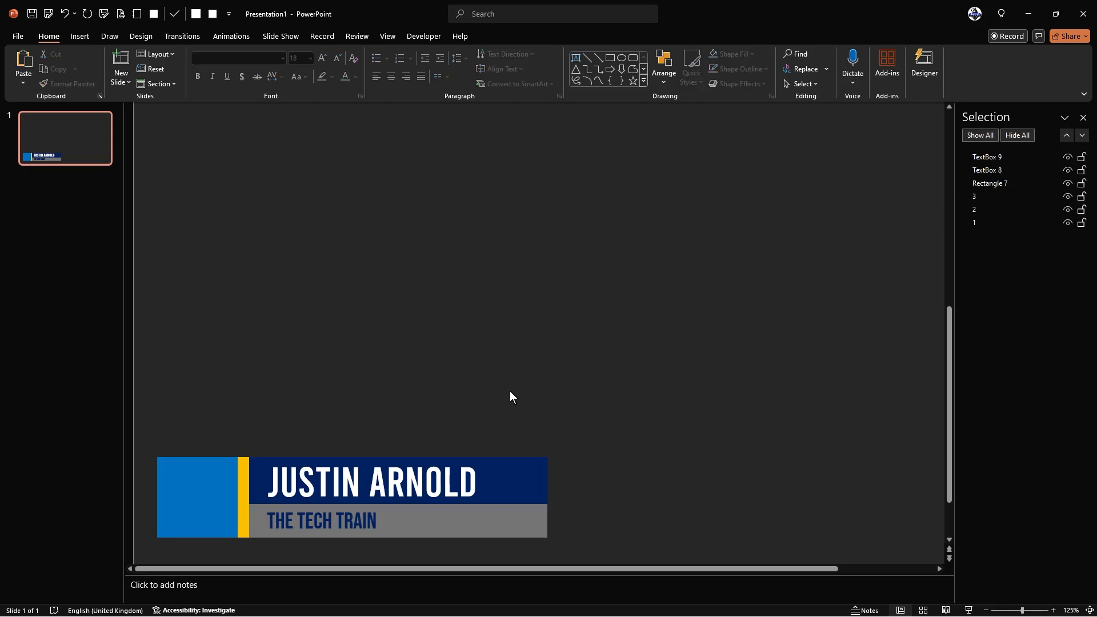
pyautogui.click(499, 531)
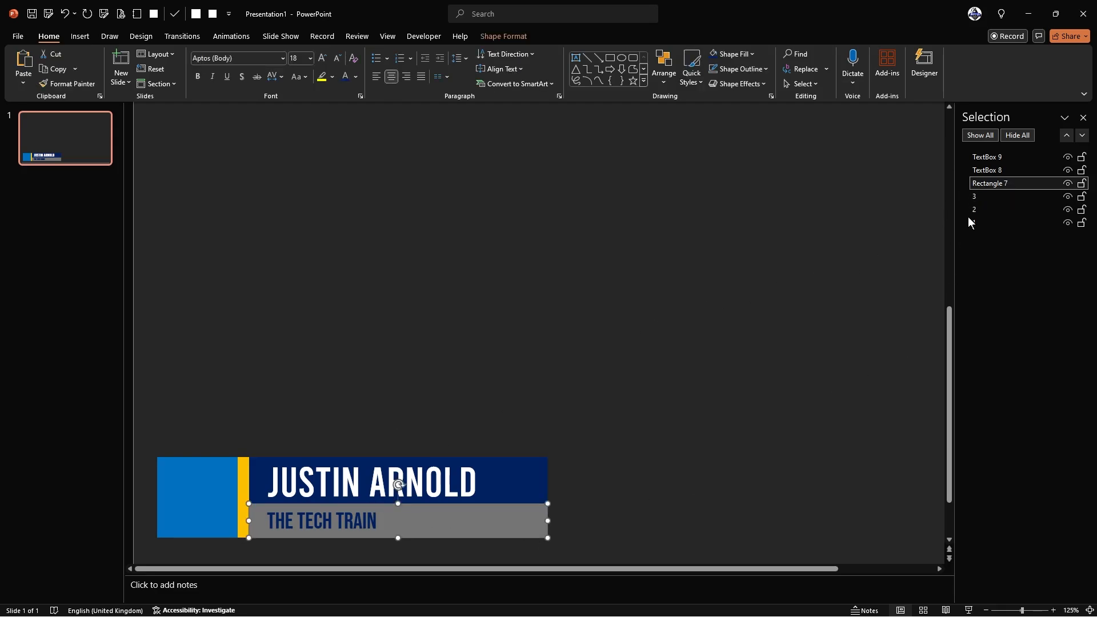
pyautogui.click(1004, 183)
pyautogui.hotkey('ctrl', 'a')
pyautogui.write('4')
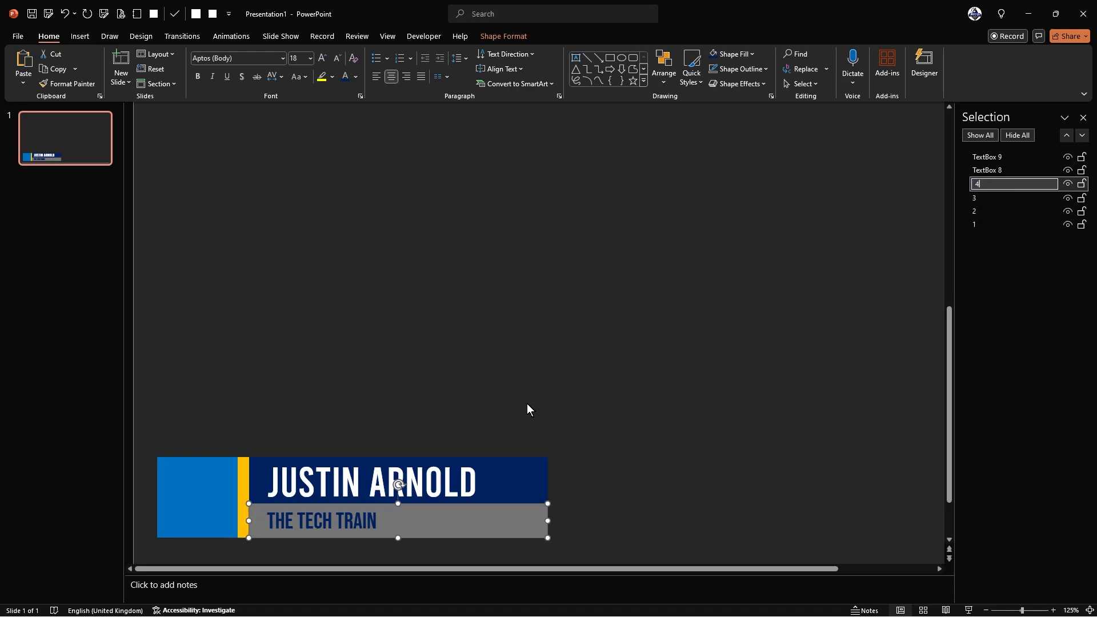
pyautogui.click(527, 403)
# - Rename the name text box 5 and the subtitle text box 6
pyautogui.click(441, 454)
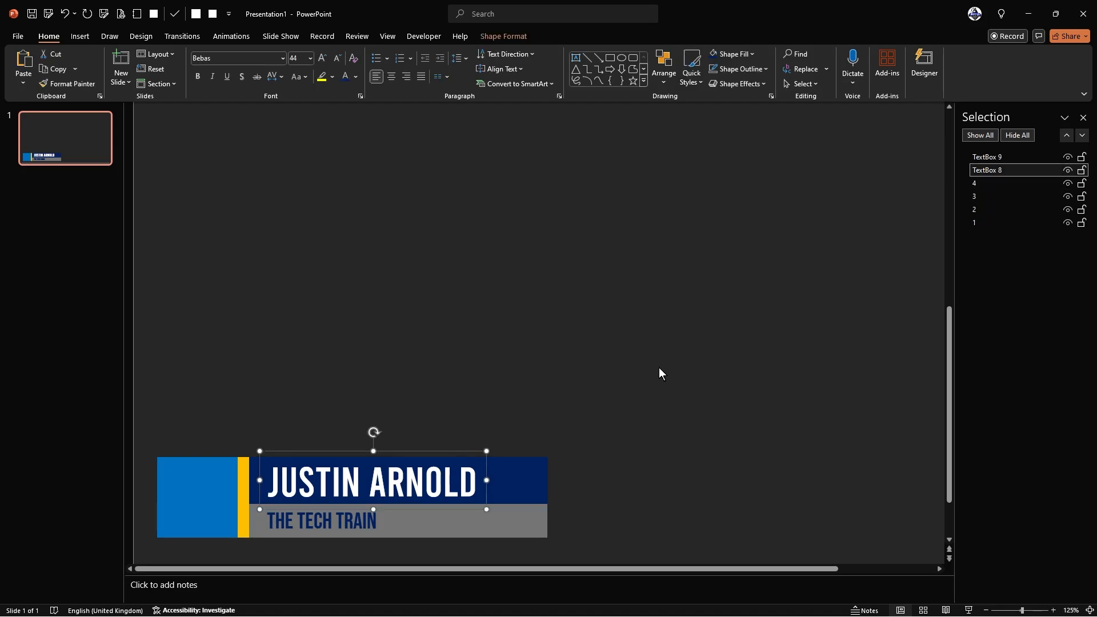
pyautogui.click(1004, 170)
pyautogui.hotkey('ctrl', 'a')
pyautogui.write('5')
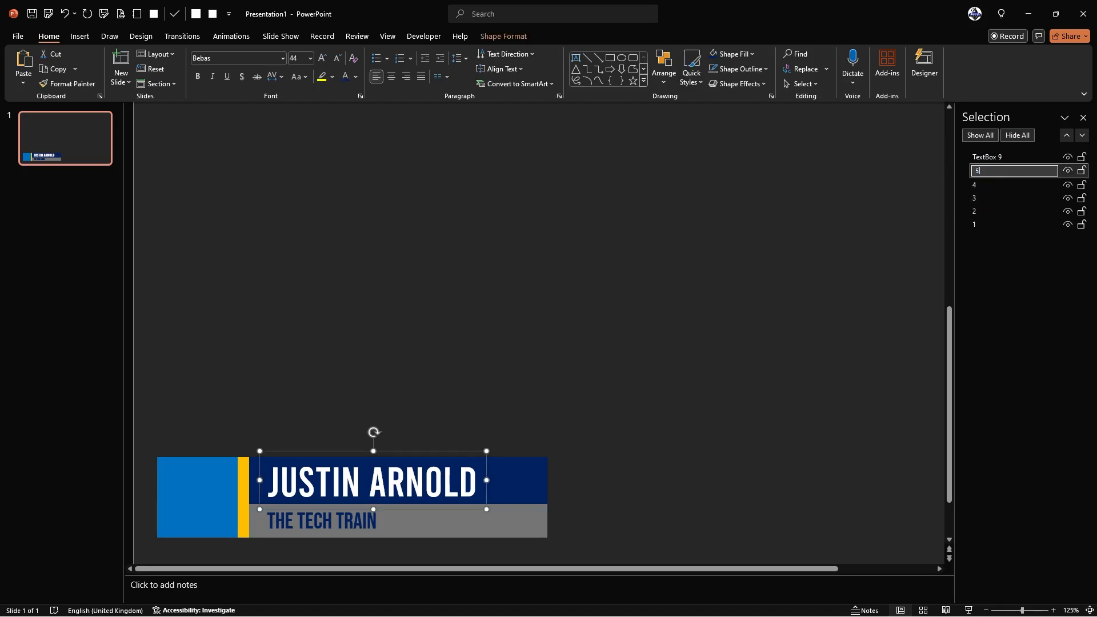
pyautogui.click(320, 521)
pyautogui.click(1008, 157)
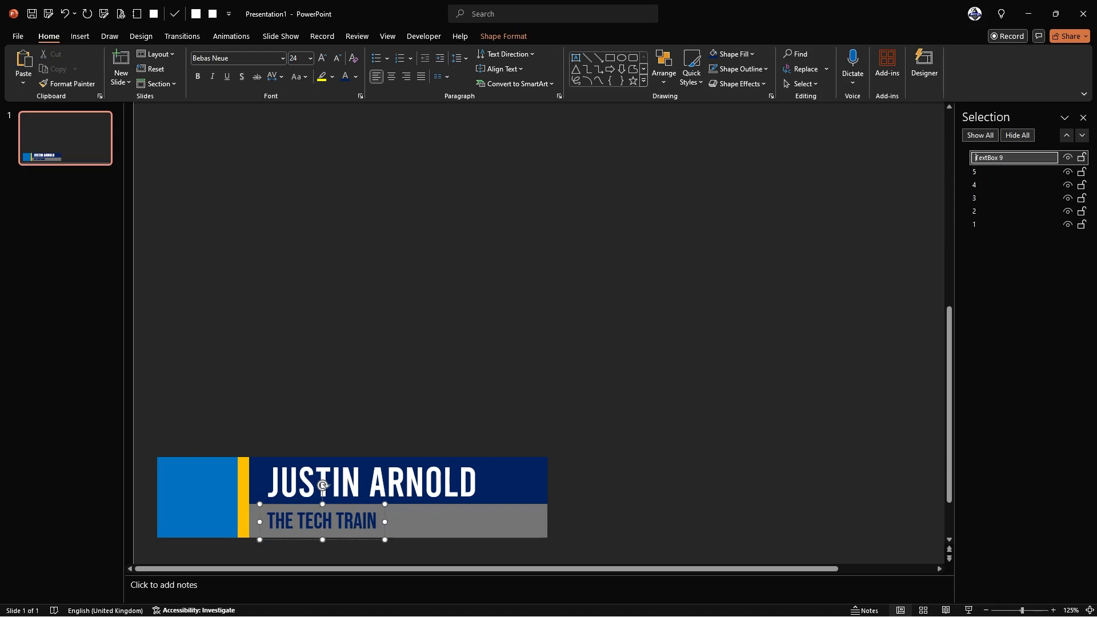
pyautogui.hotkey('ctrl', 'a')
pyautogui.write('6')
pyautogui.click(647, 294)
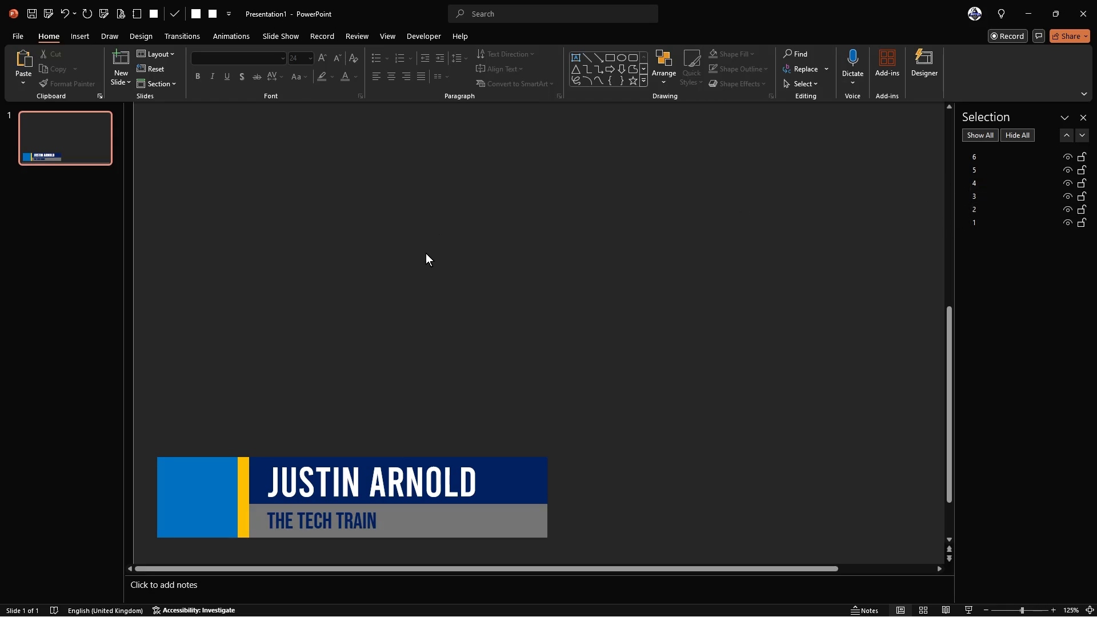
# - Show and widen the Animation Pane on the Animations tab, then select the blue square
pyautogui.click(224, 38)
pyautogui.click(849, 53)
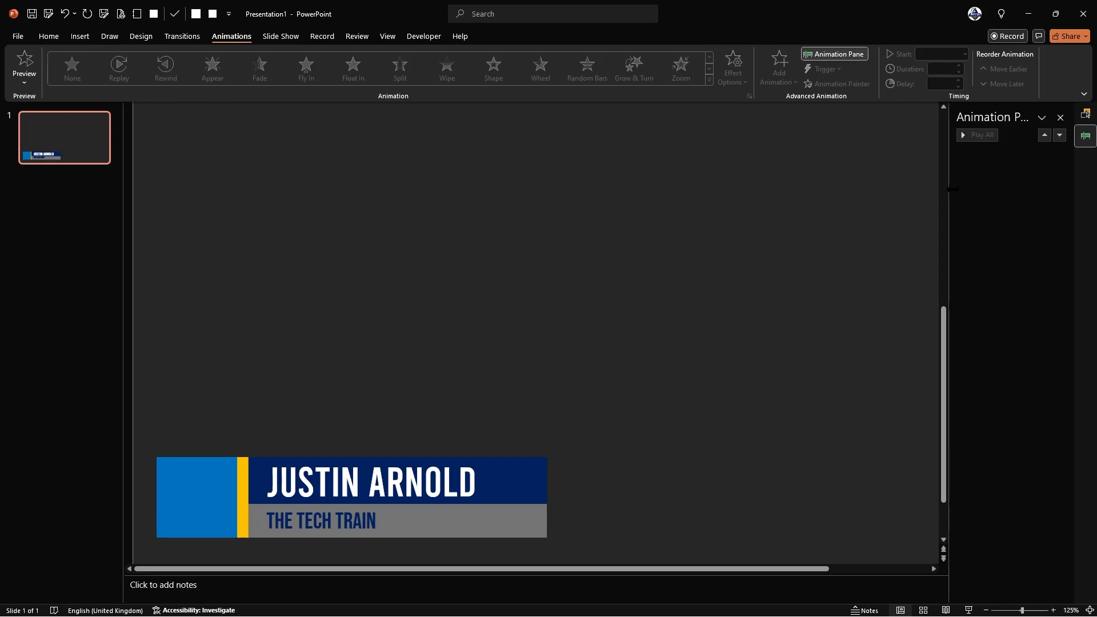
pyautogui.moveTo(951, 189); pyautogui.dragTo(837, 189)
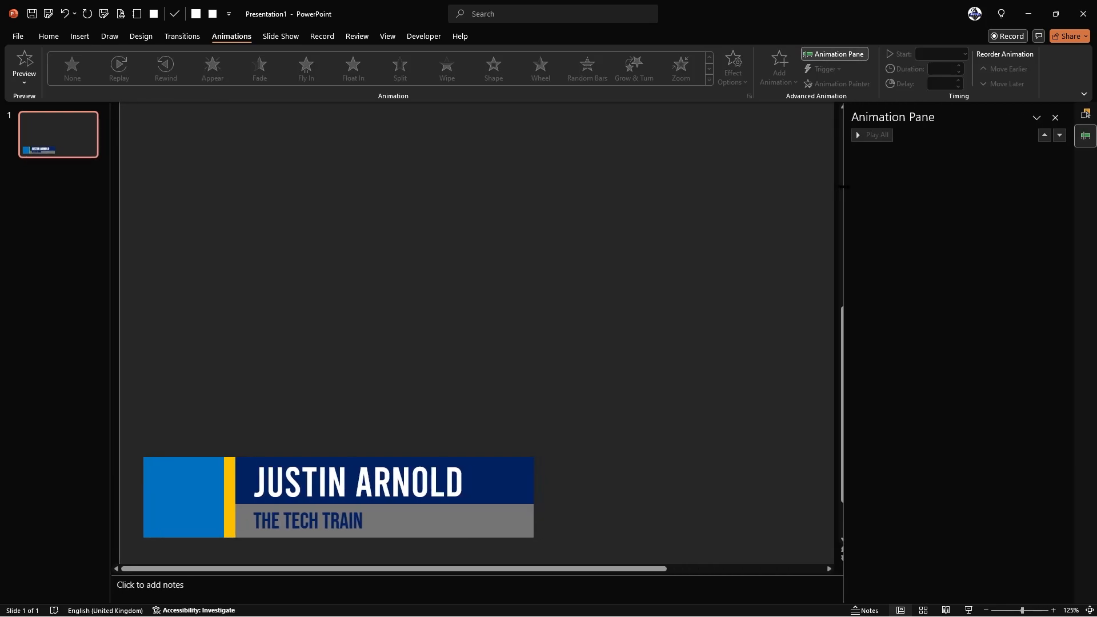
pyautogui.click(156, 478)
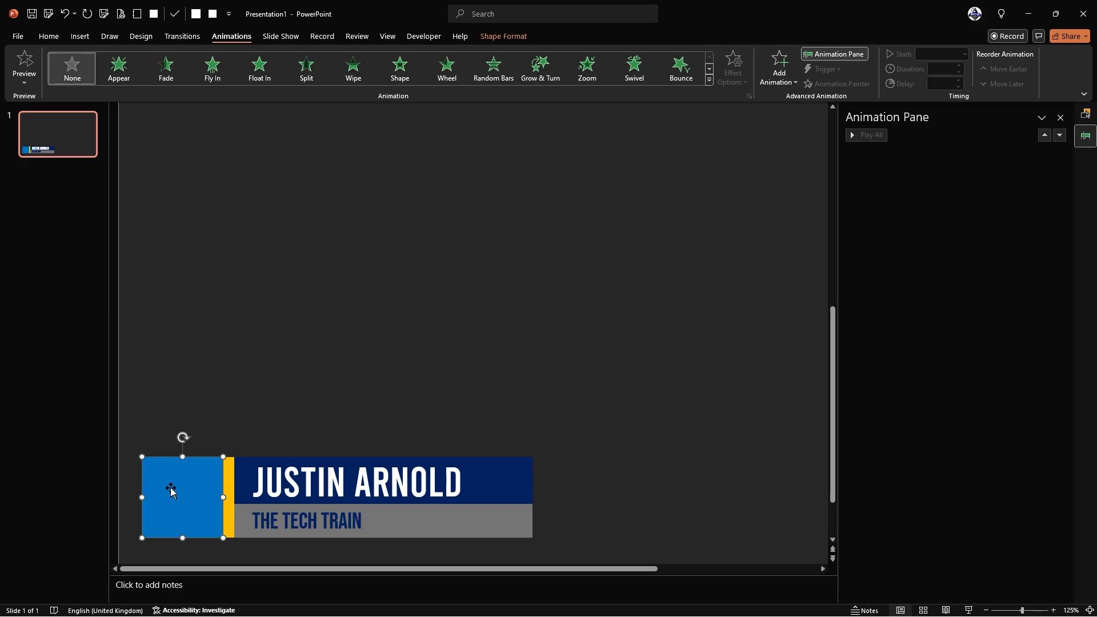
# - Bring up the More Entrance Effects dialog from Add Animation
pyautogui.click(786, 64)
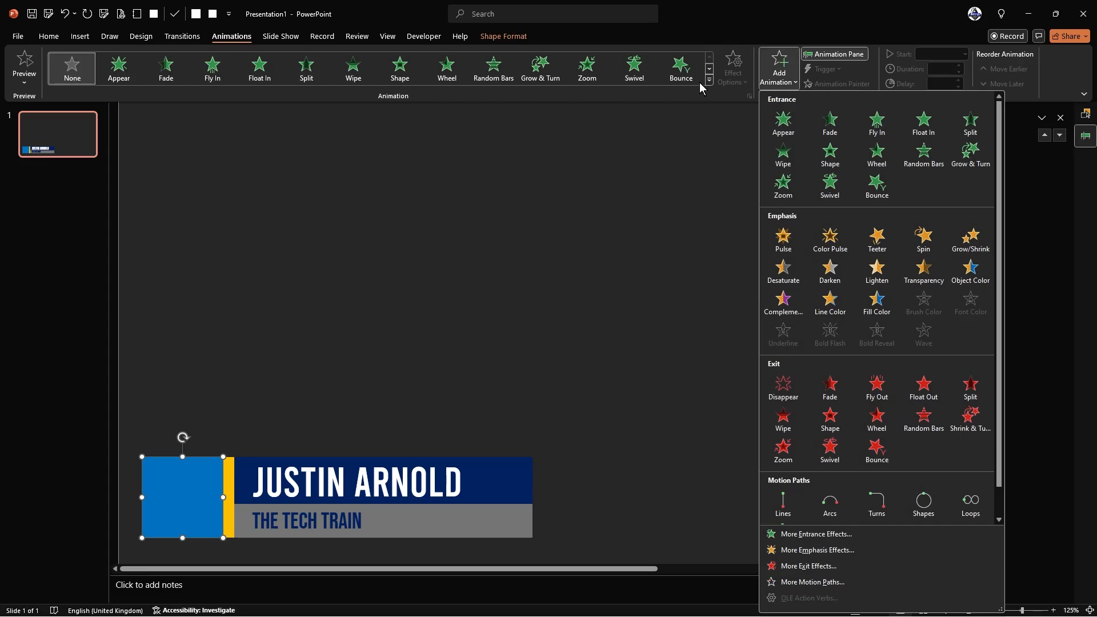
pyautogui.click(780, 65)
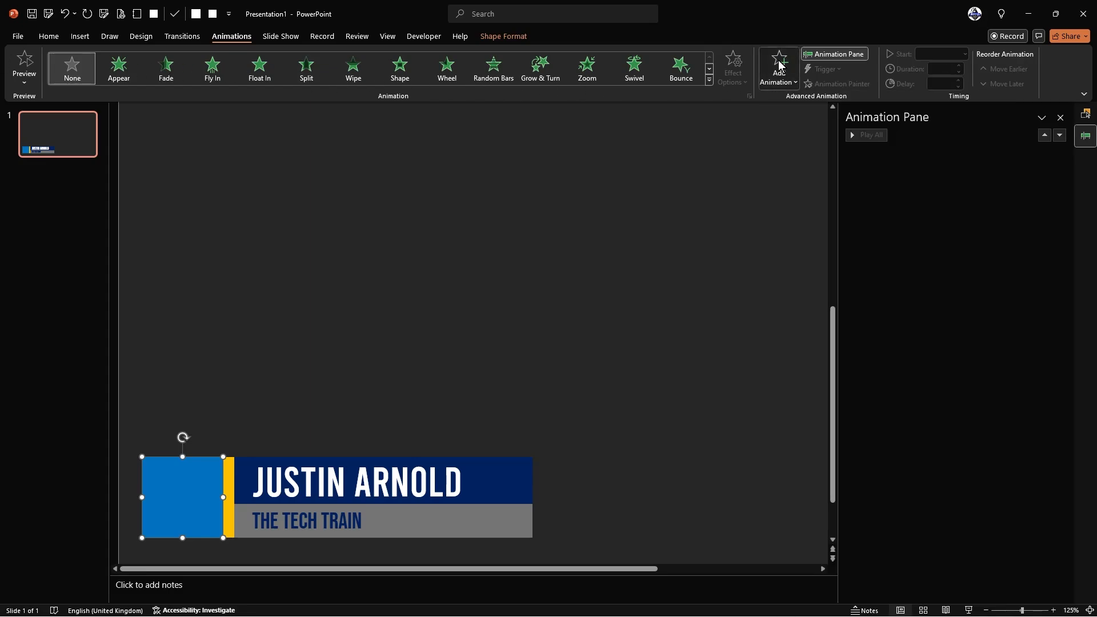
pyautogui.click(781, 65)
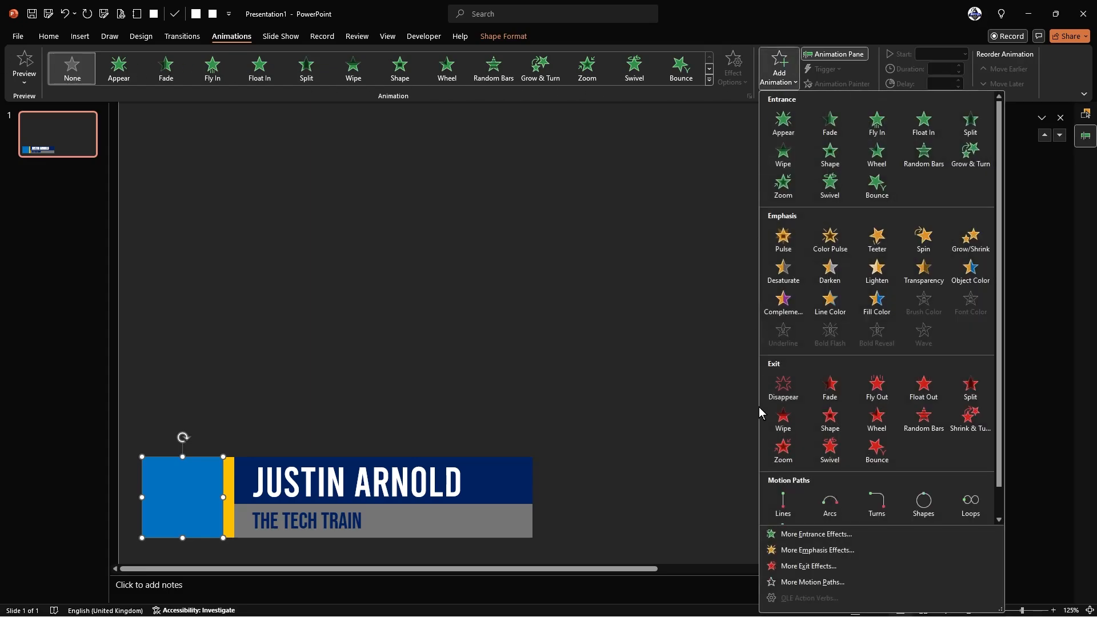
pyautogui.click(844, 535)
pyautogui.moveTo(562, 190); pyautogui.dragTo(543, 134)
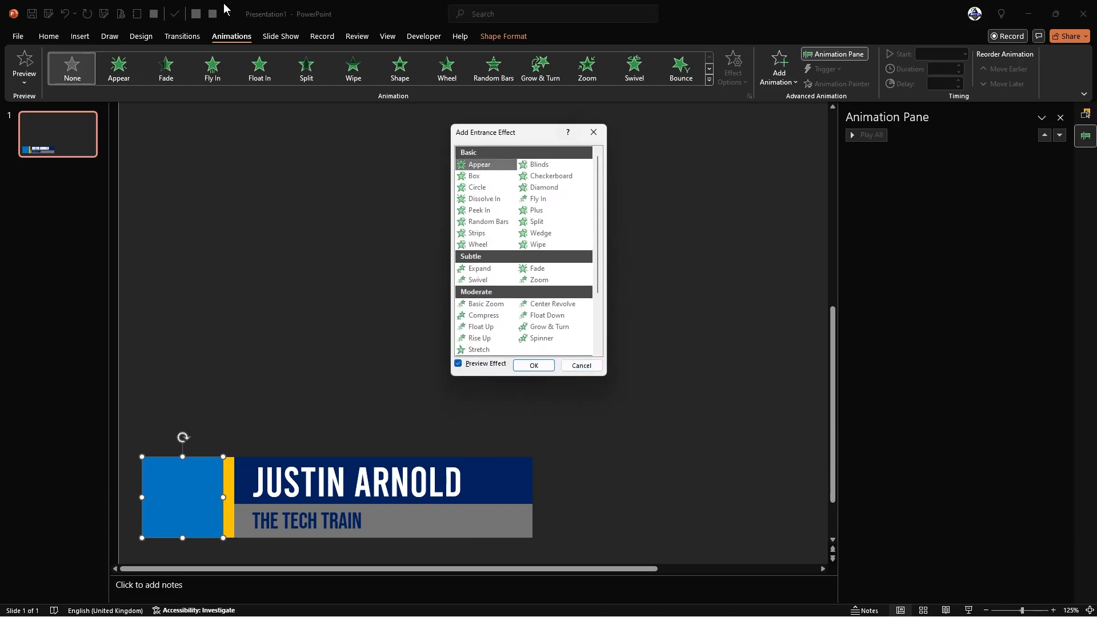
# - Preview several entrance effects, then apply Fly In to the blue square
pyautogui.scroll(-3, 599, 224)
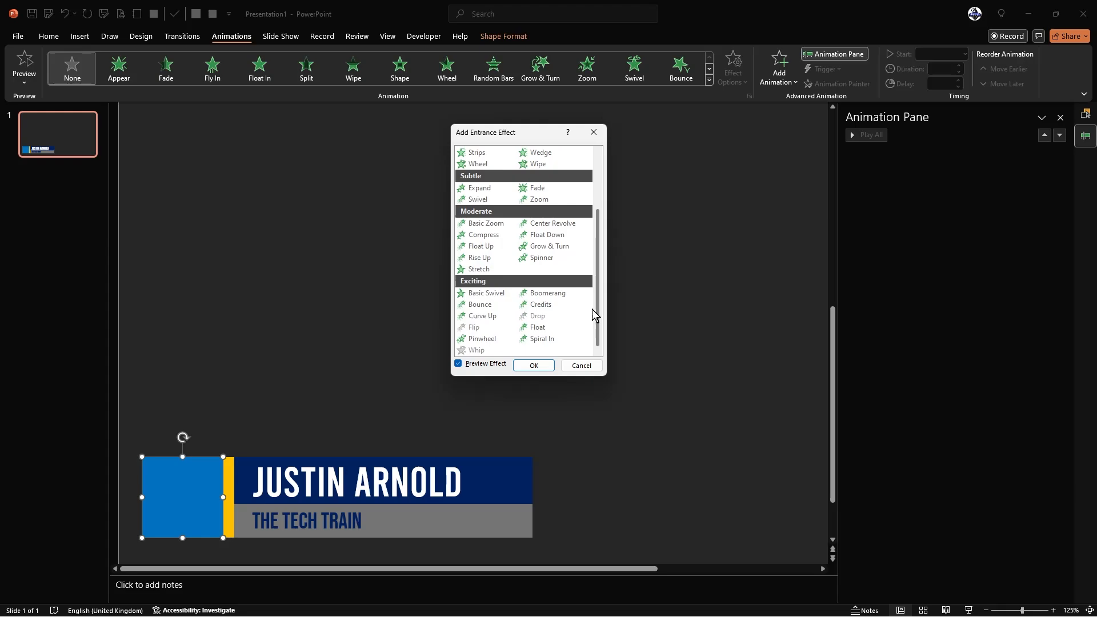
pyautogui.click(475, 294)
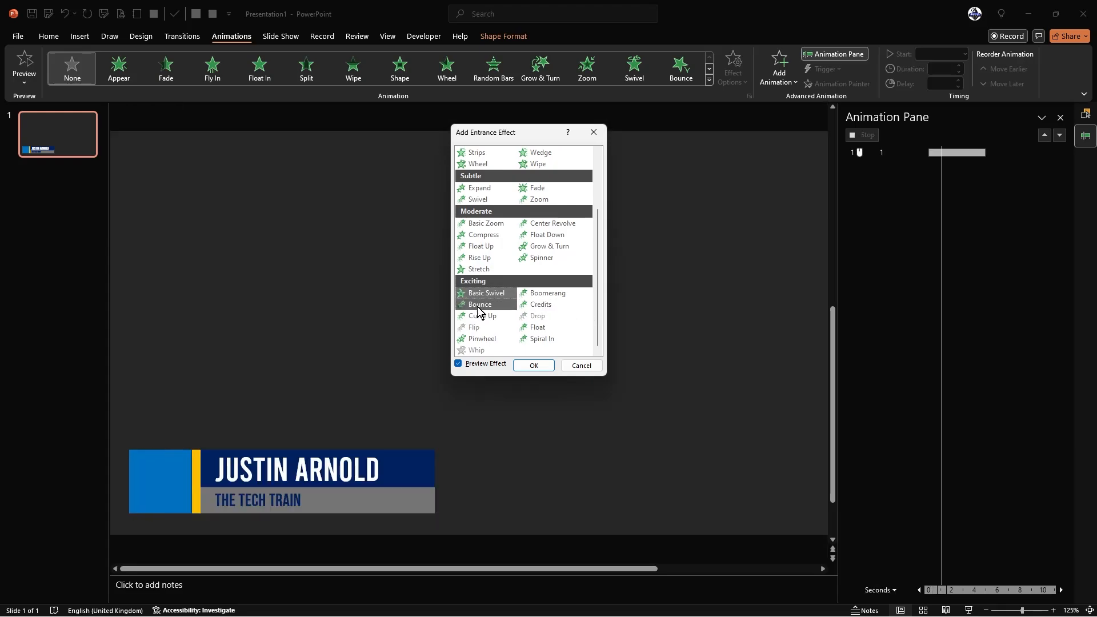
pyautogui.click(478, 305)
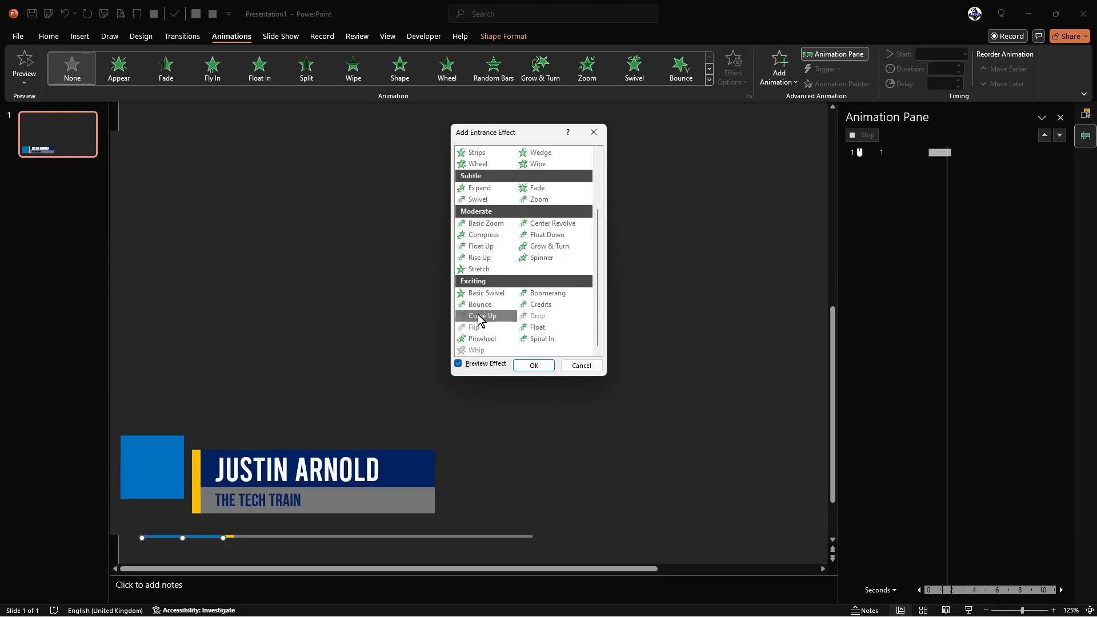
pyautogui.click(480, 317)
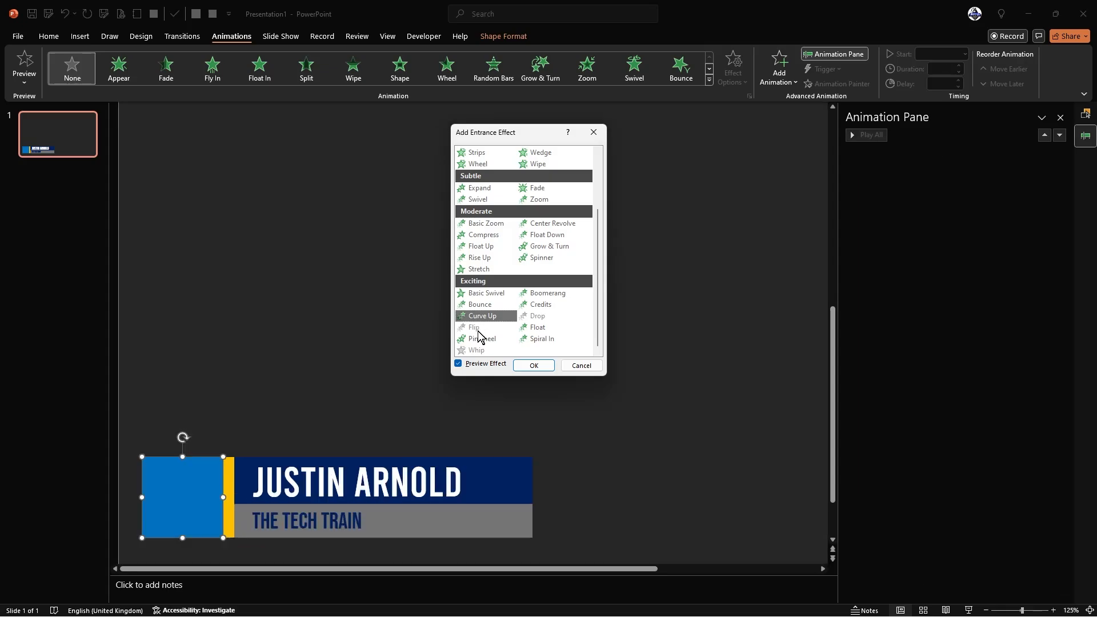
pyautogui.click(557, 296)
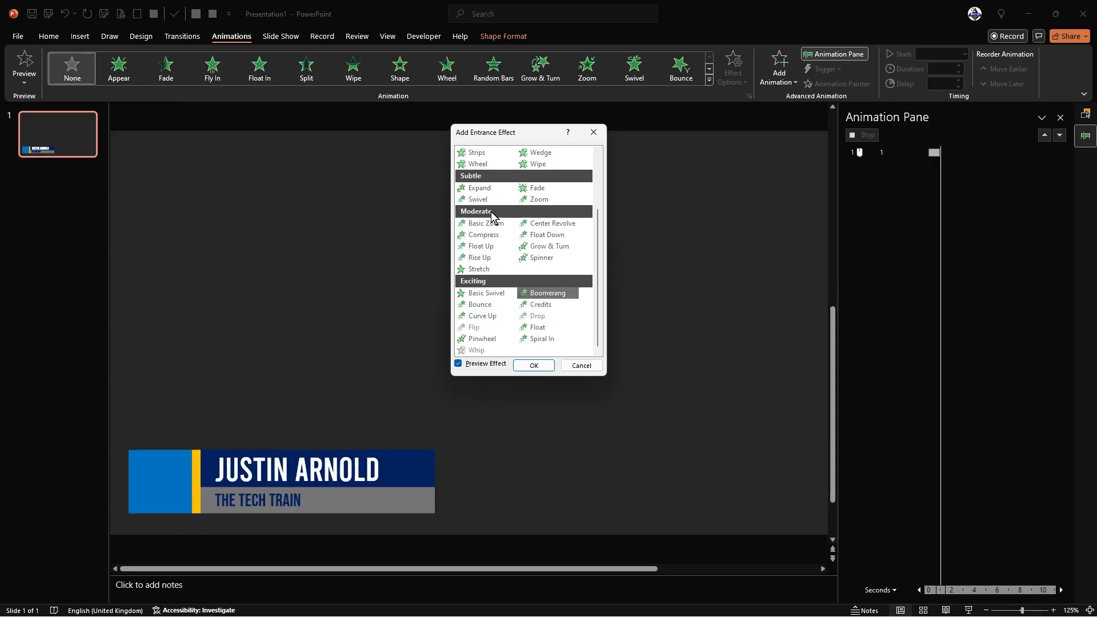
pyautogui.scroll(3, 497, 240)
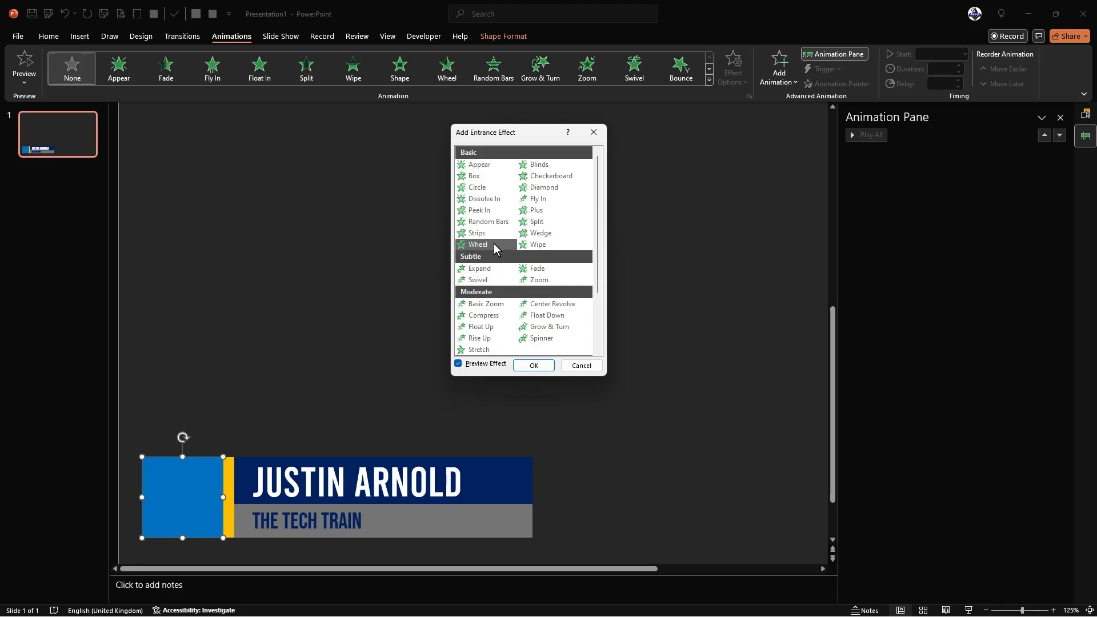
pyautogui.click(486, 218)
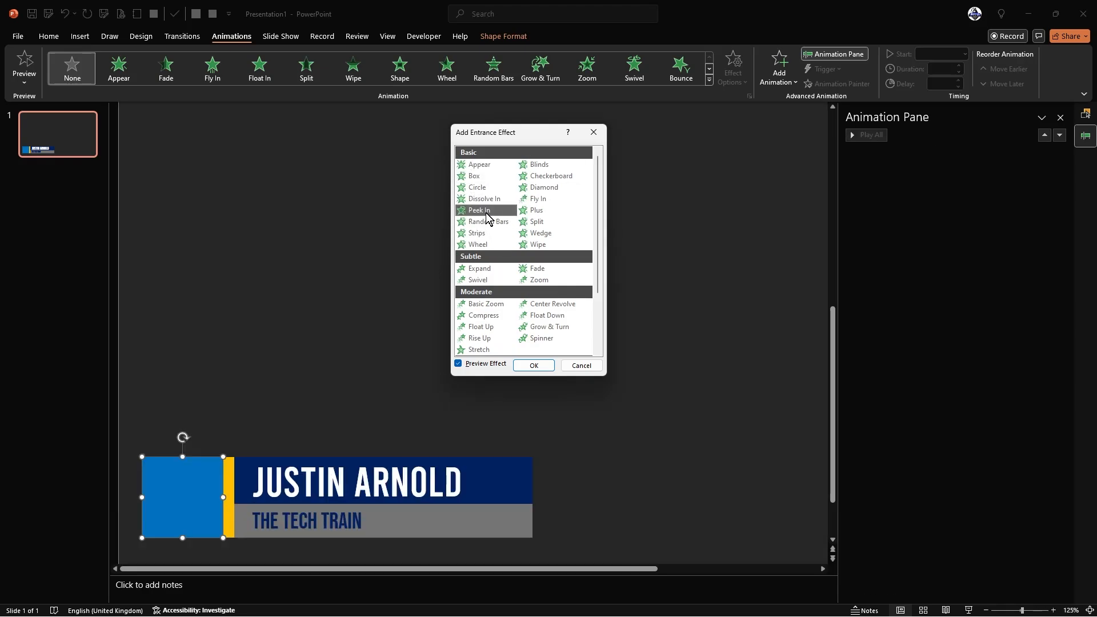
pyautogui.click(532, 203)
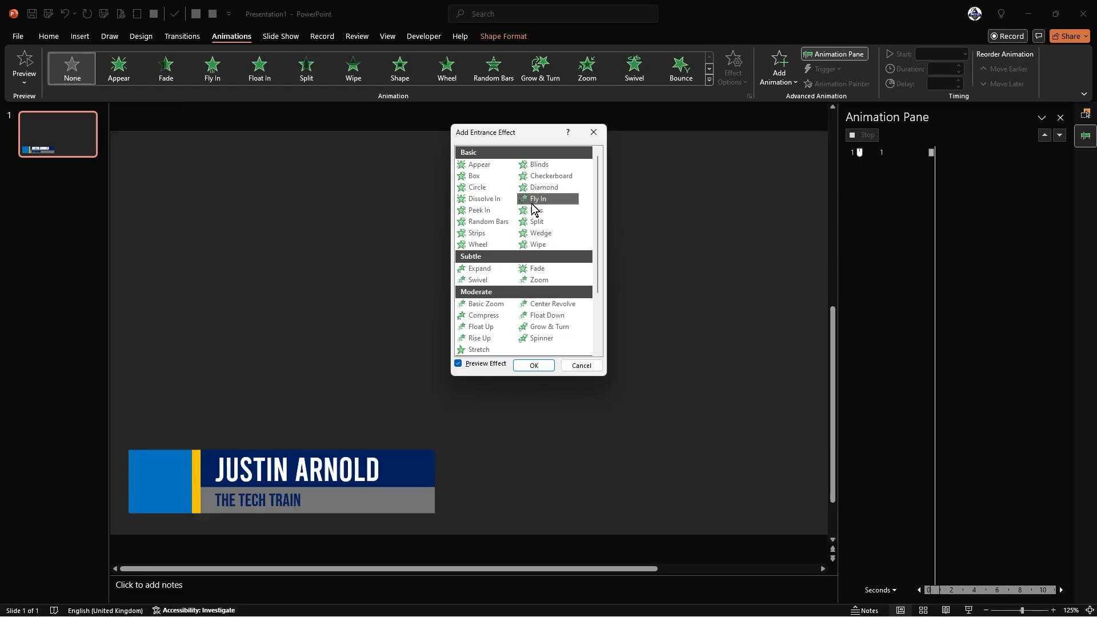
pyautogui.click(534, 366)
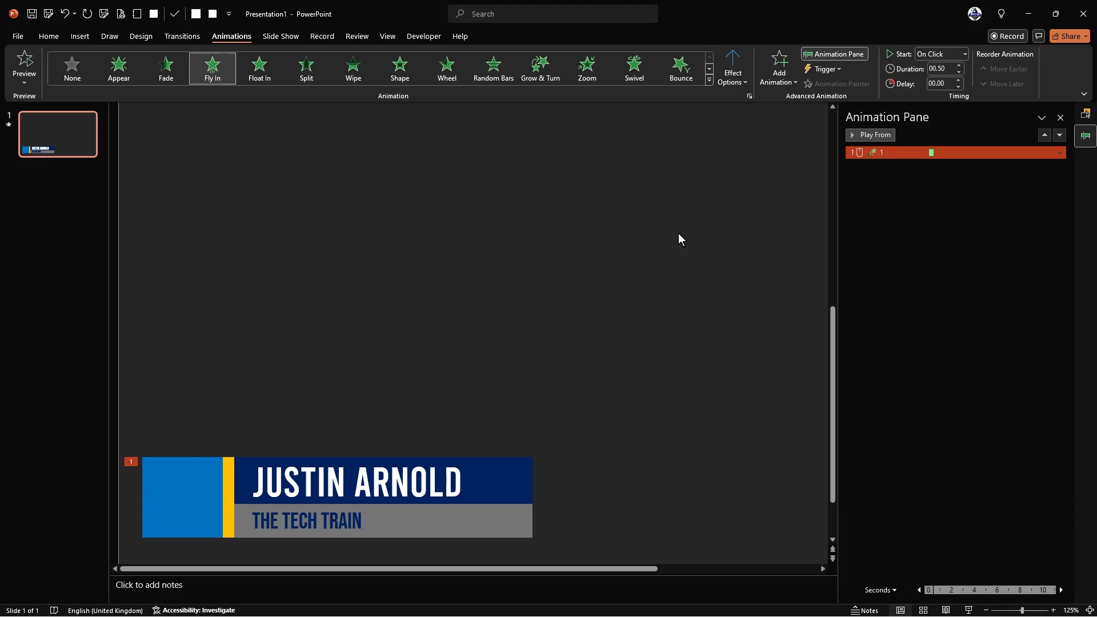
# - Keep Fly In's From Bottom direction, set Start to With Previous, and preview with Play All
pyautogui.click(732, 81)
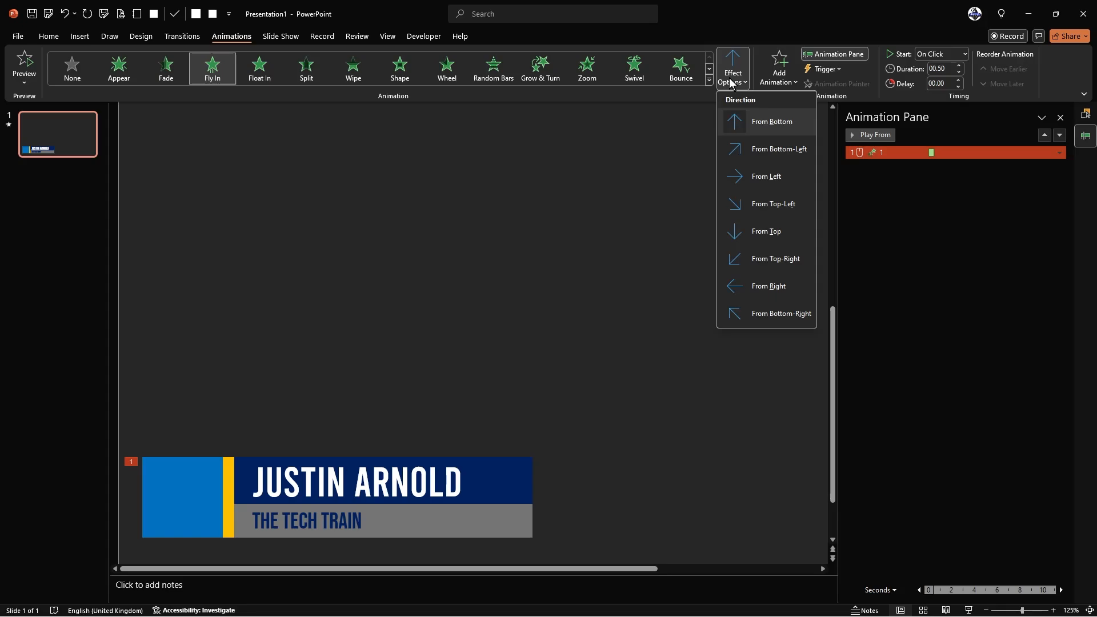
pyautogui.click(730, 69)
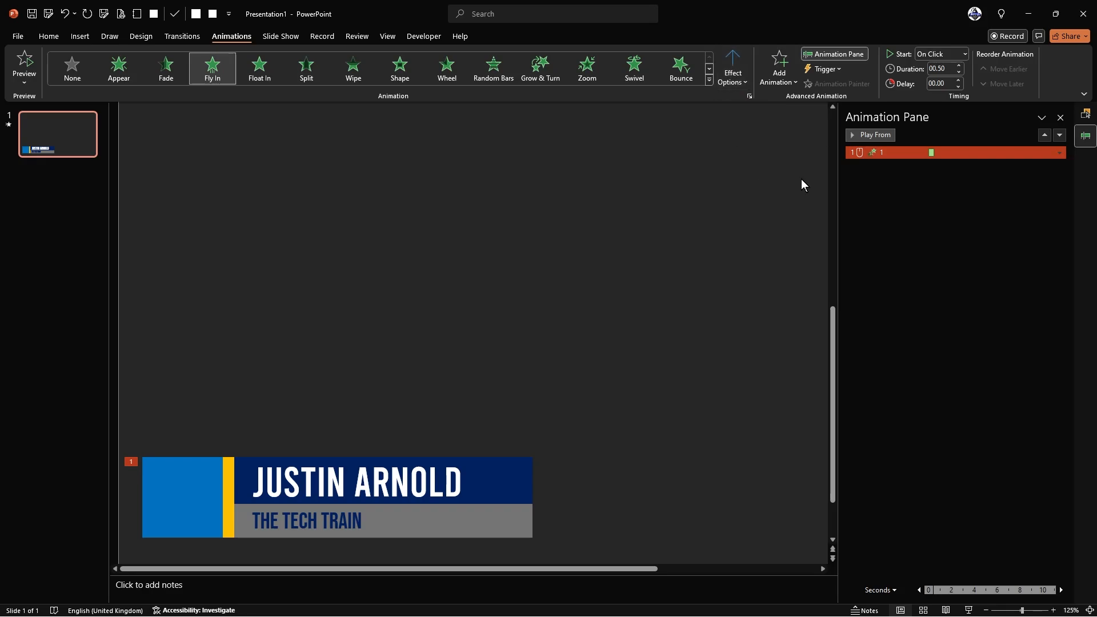
pyautogui.click(952, 53)
pyautogui.click(941, 81)
pyautogui.click(802, 150)
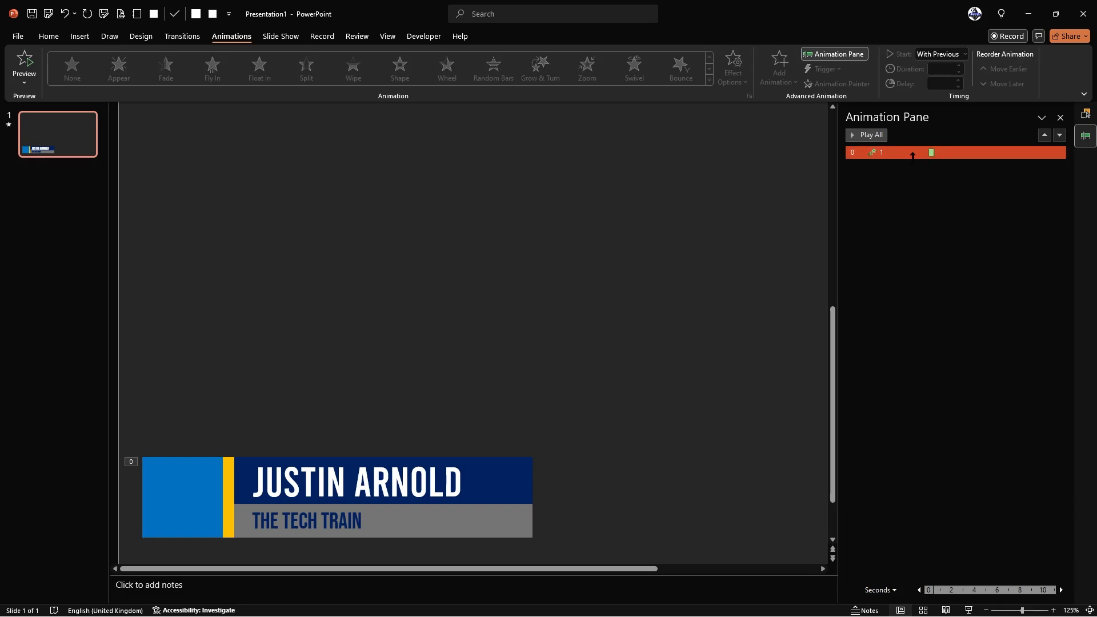
pyautogui.click(868, 135)
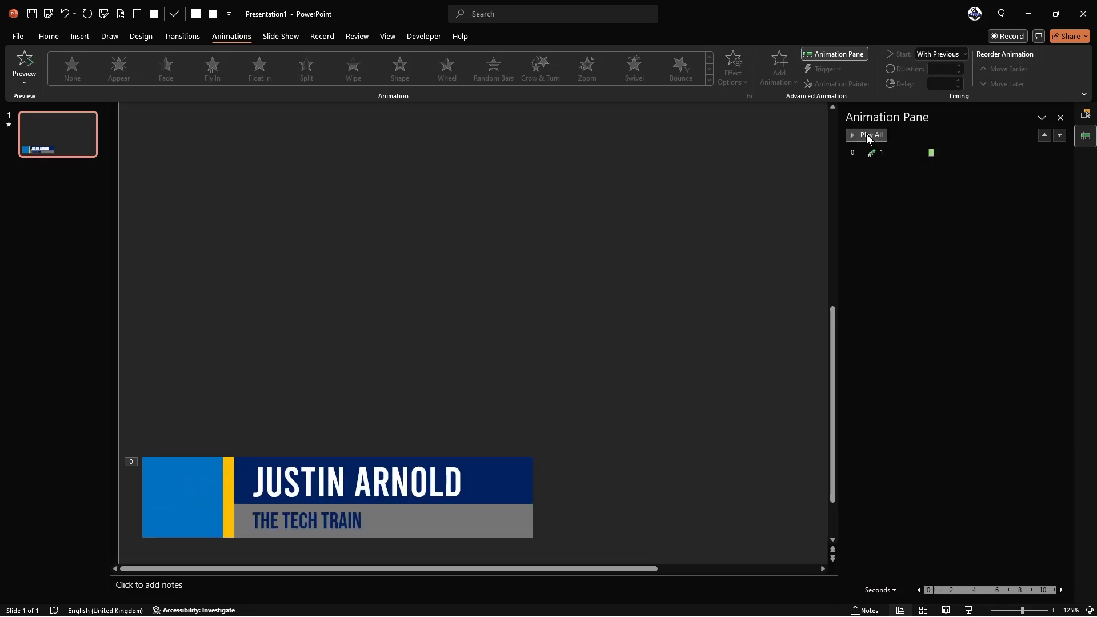
pyautogui.click(867, 135)
# - Select the yellow stripe and compare the Fly In and Peek In entrance effects
pyautogui.click(226, 491)
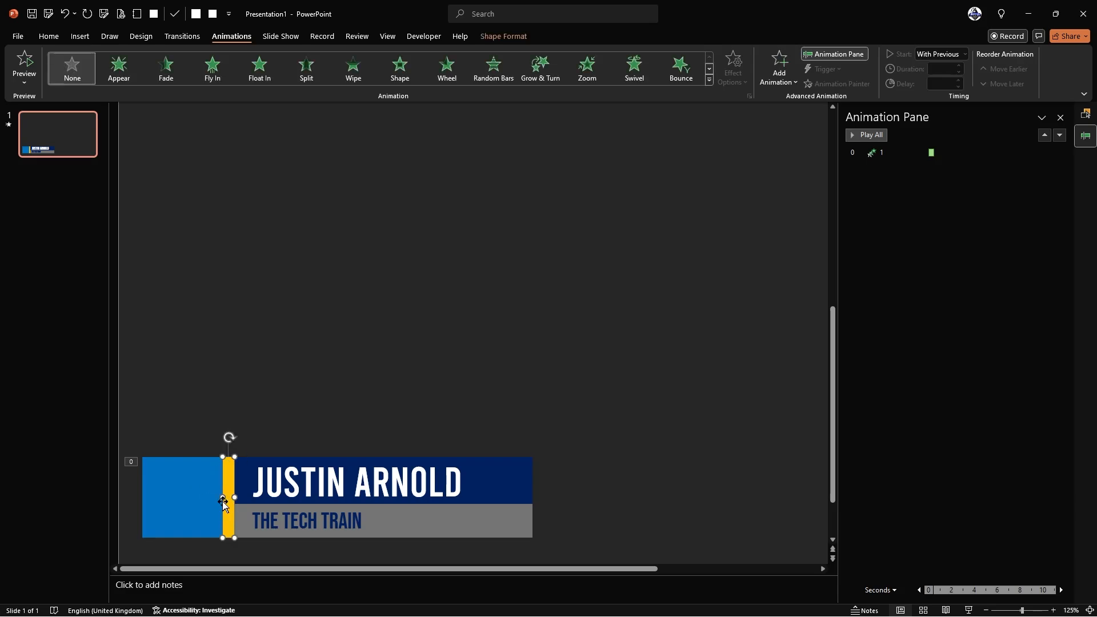
pyautogui.click(779, 70)
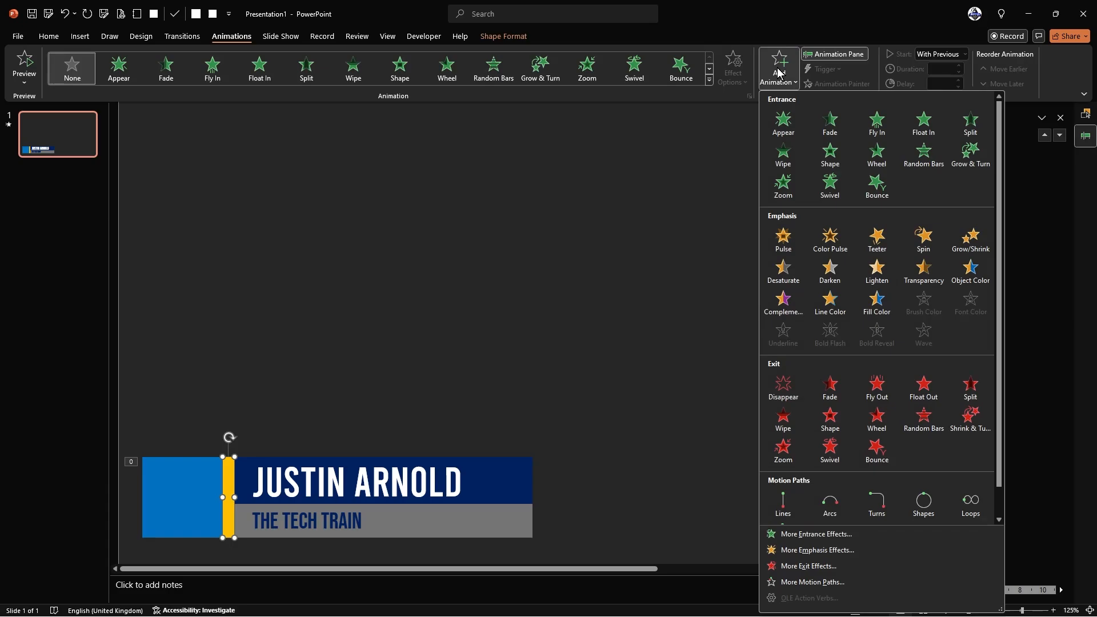
pyautogui.click(810, 535)
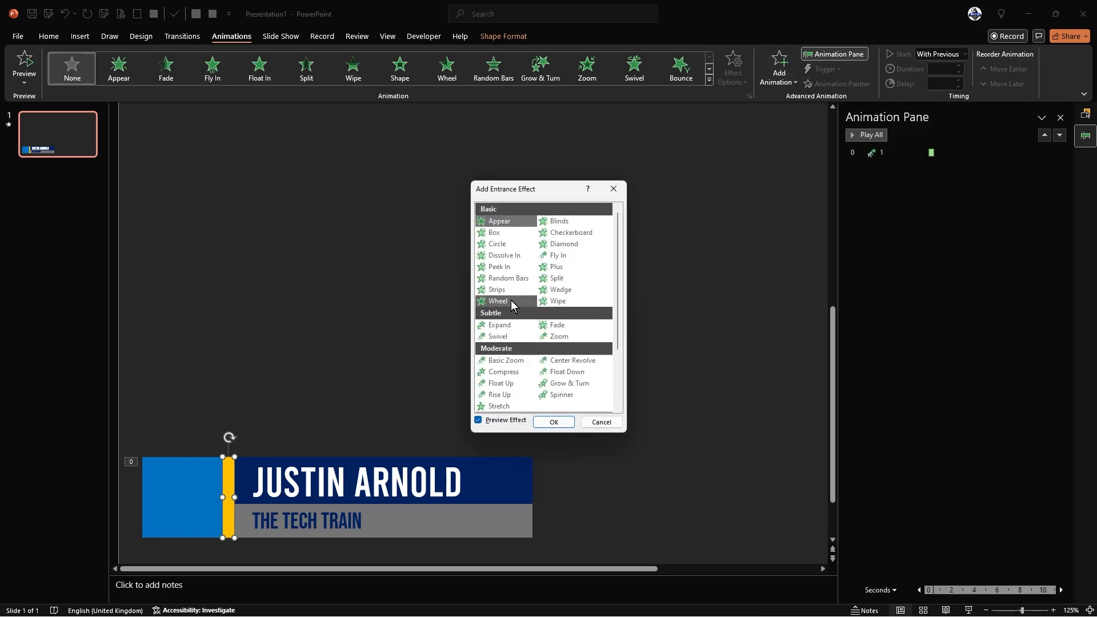
pyautogui.click(556, 256)
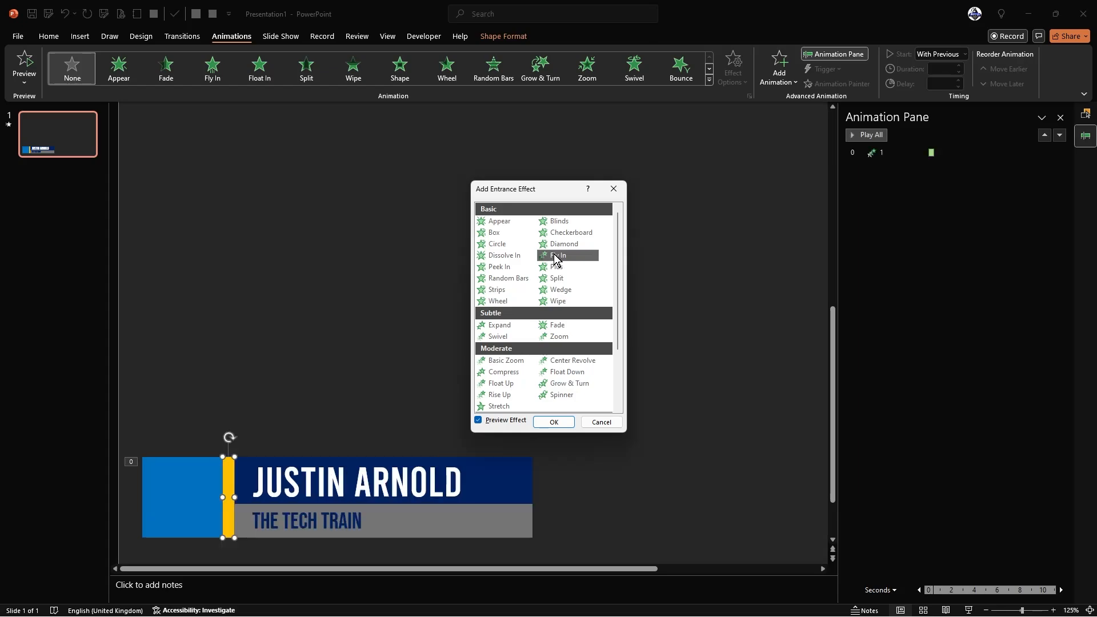
pyautogui.click(501, 267)
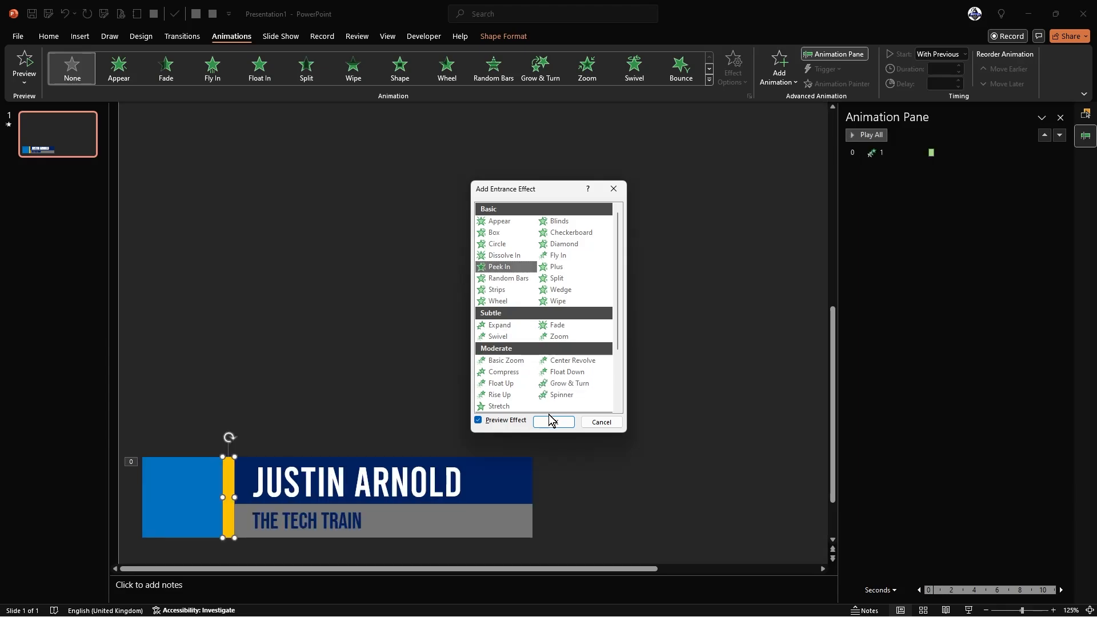
pyautogui.click(560, 259)
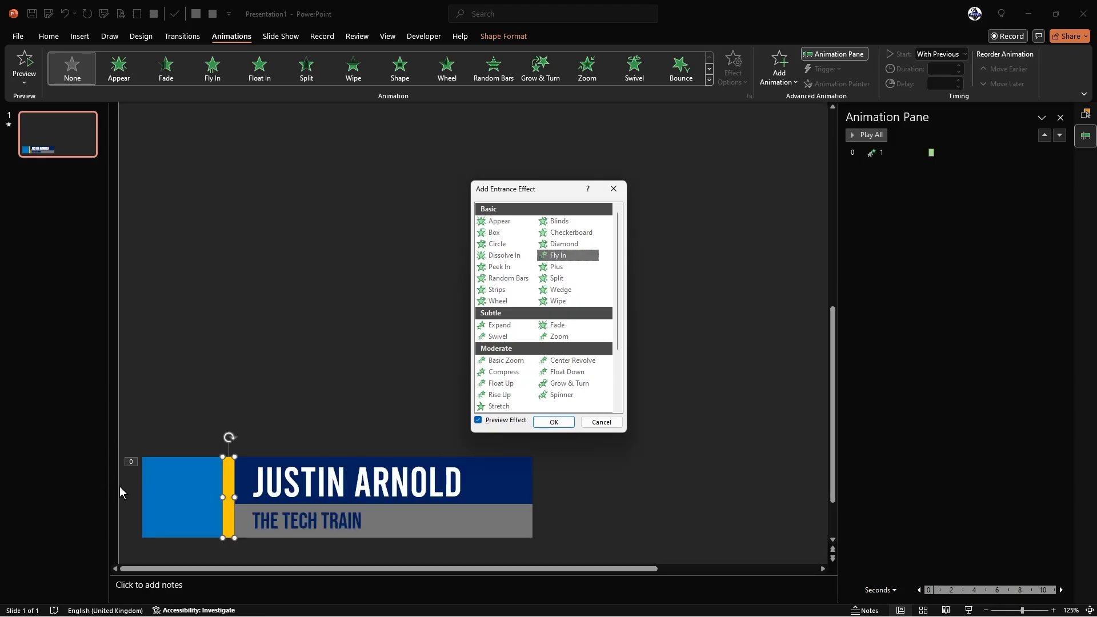
# - Apply Peek In to the yellow stripe with the From Left direction
pyautogui.click(490, 267)
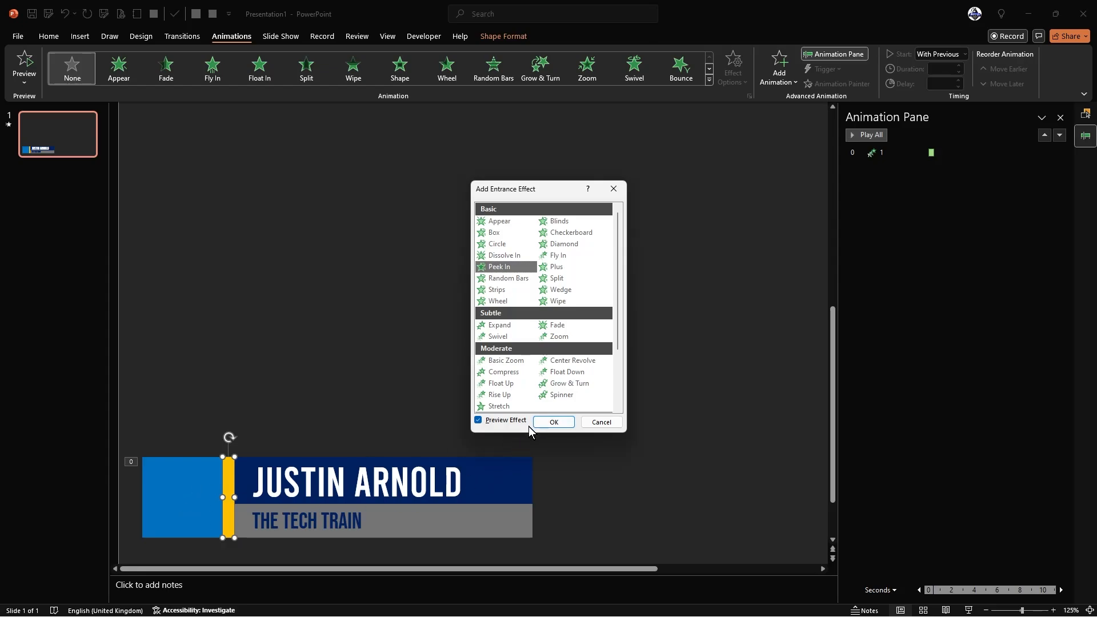
pyautogui.click(556, 423)
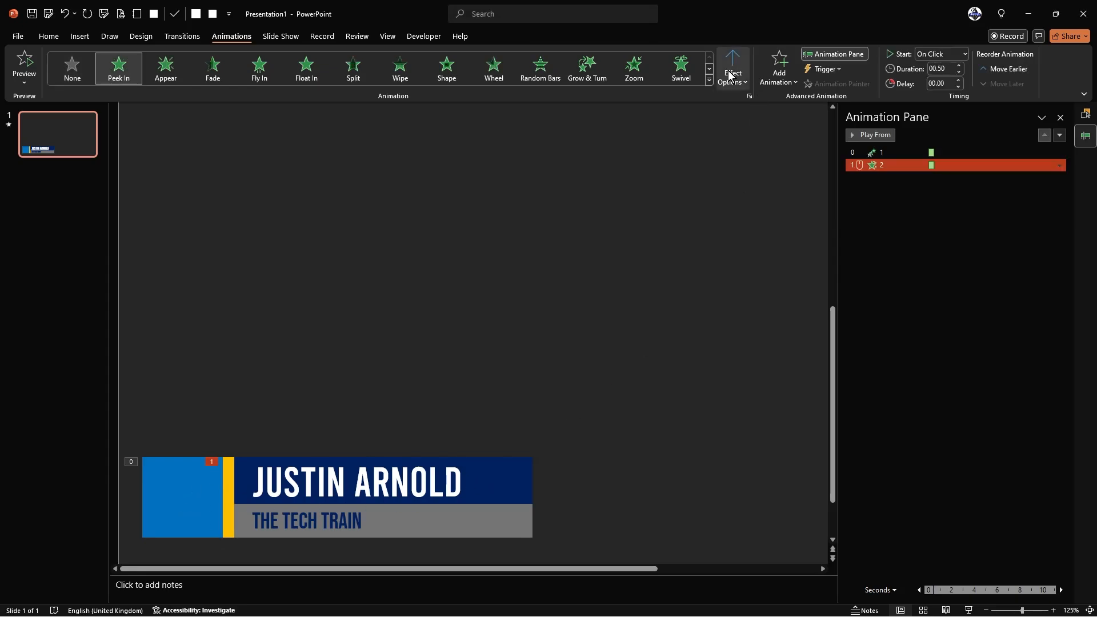
pyautogui.click(731, 75)
pyautogui.click(748, 150)
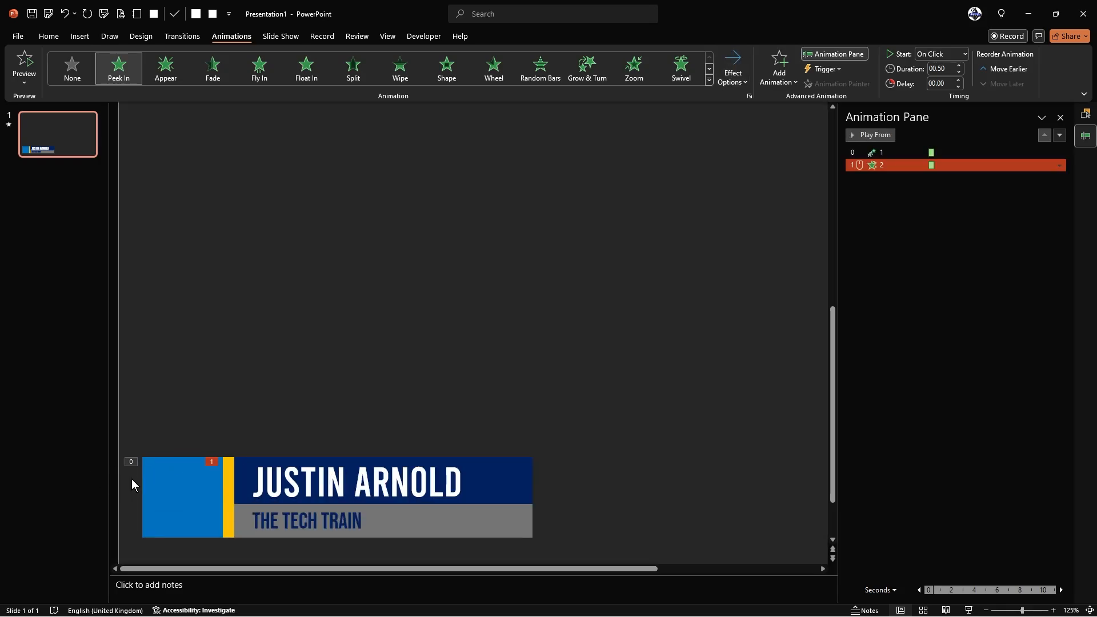
pyautogui.click(567, 326)
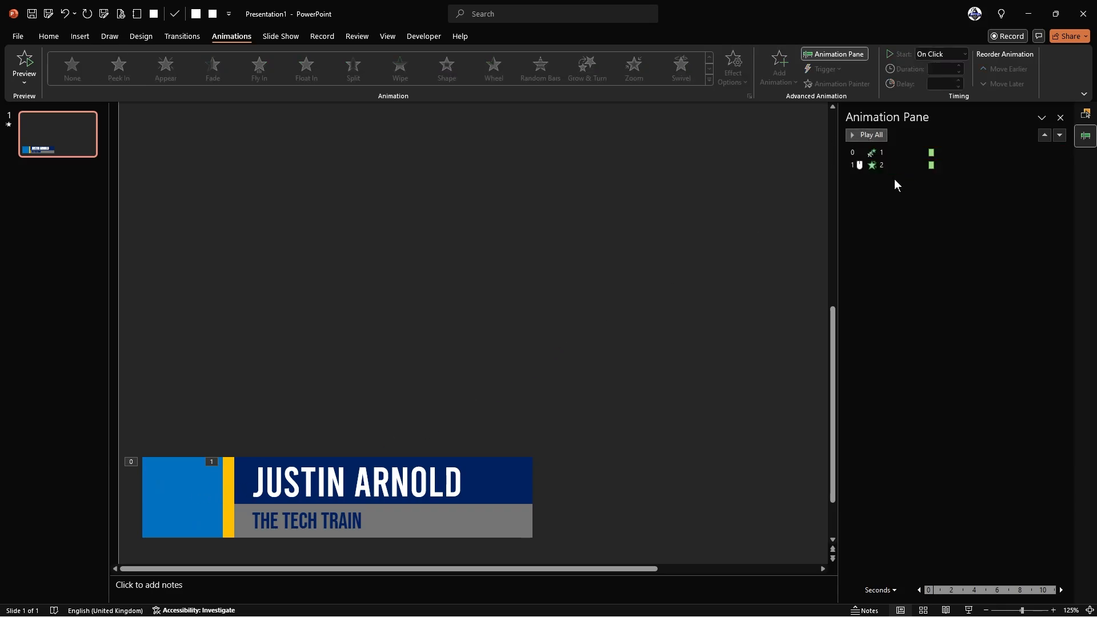
# - Set animation 2, the stripe's Peek In, to With Previous with a 00.50 delay, then play all
pyautogui.click(903, 165)
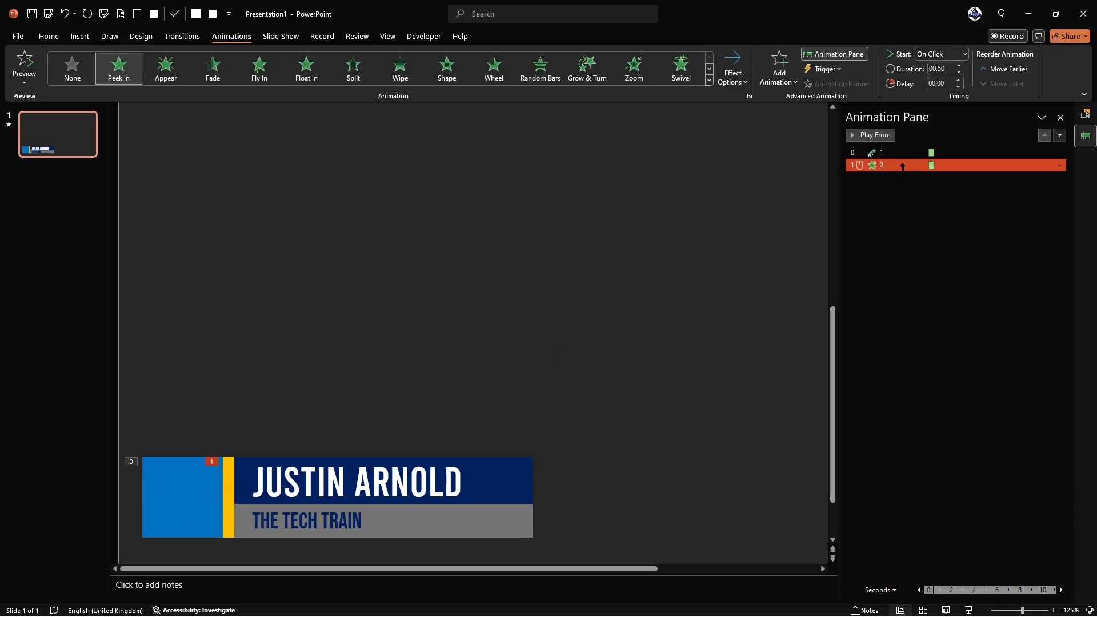
pyautogui.click(952, 51)
pyautogui.click(940, 81)
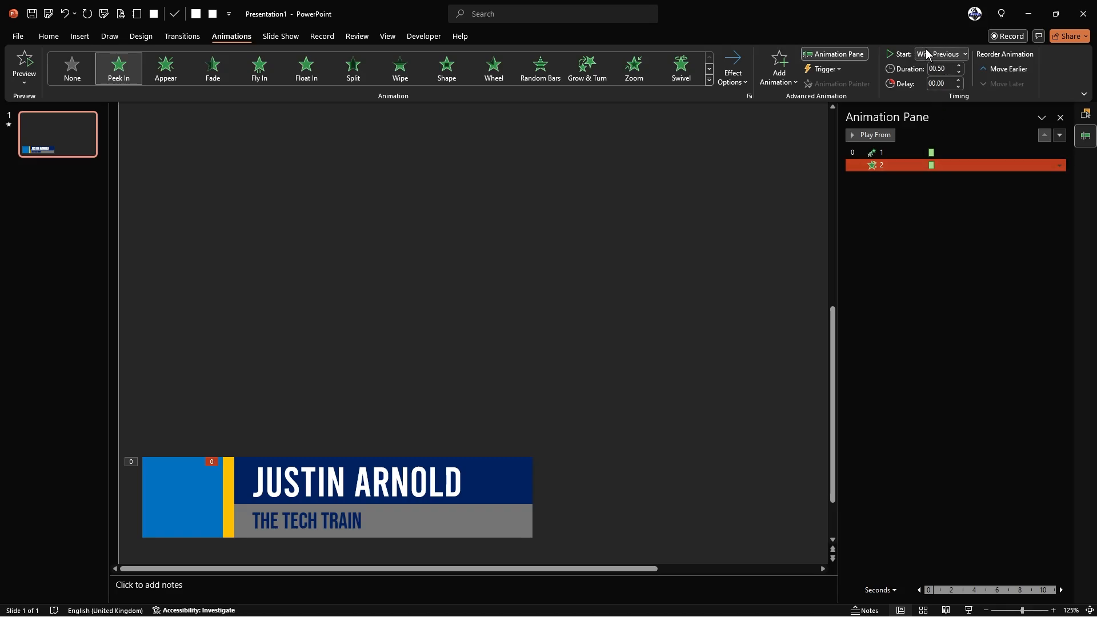
pyautogui.click(940, 165)
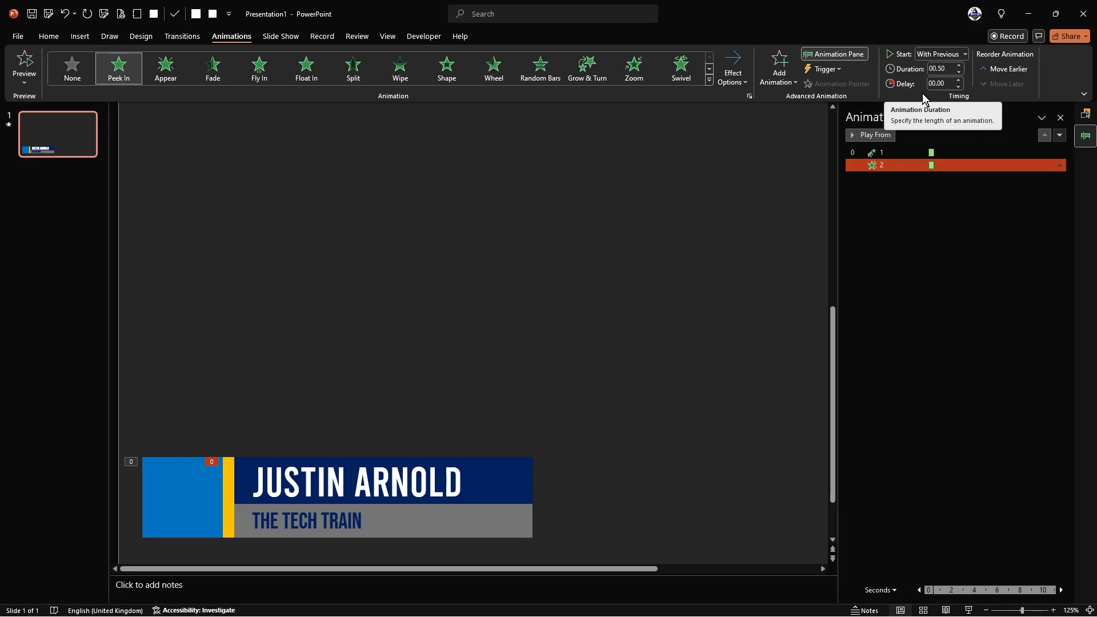
pyautogui.click(960, 81)
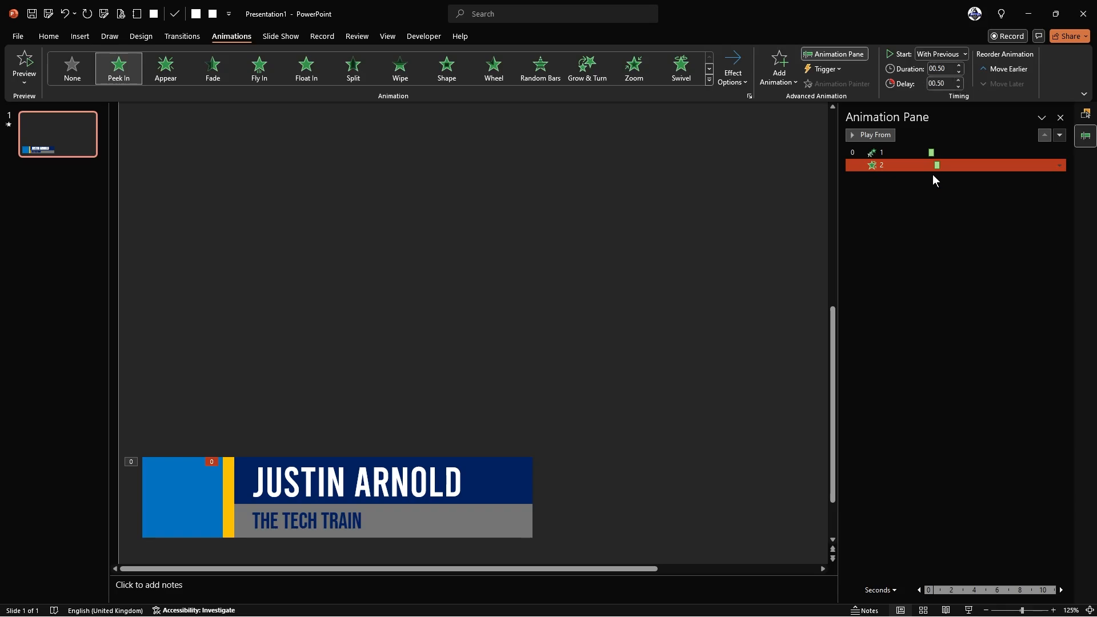
pyautogui.keyDown('ctrl'); pyautogui.click(937, 149); pyautogui.keyUp('ctrl')
pyautogui.keyDown('ctrl'); pyautogui.click(937, 149); pyautogui.keyUp('ctrl')
pyautogui.click(751, 200)
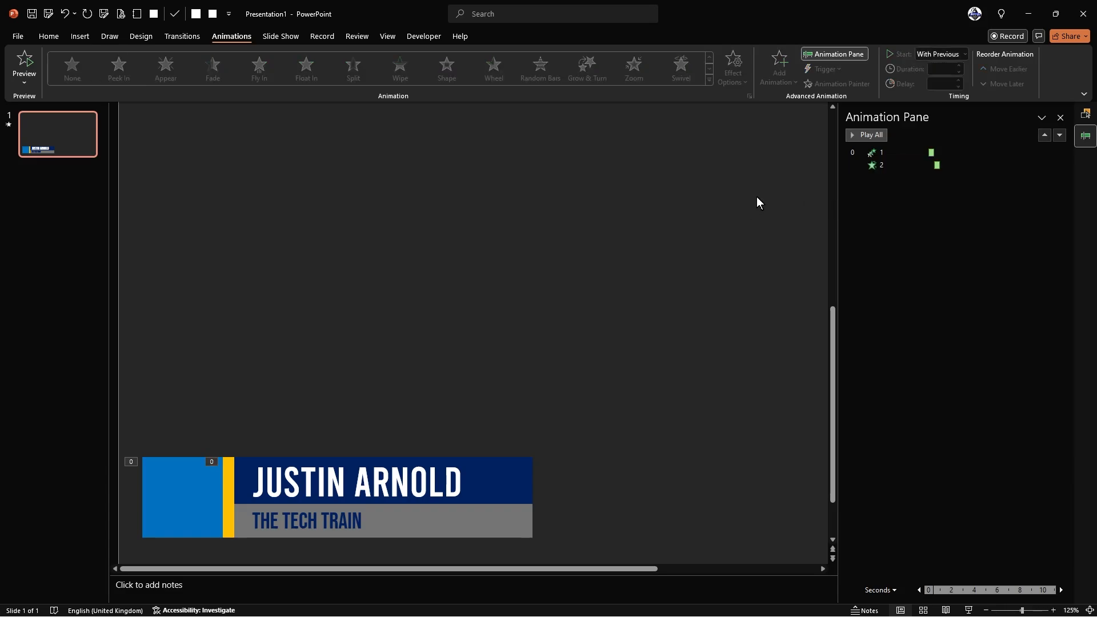
pyautogui.click(864, 135)
pyautogui.click(864, 135)
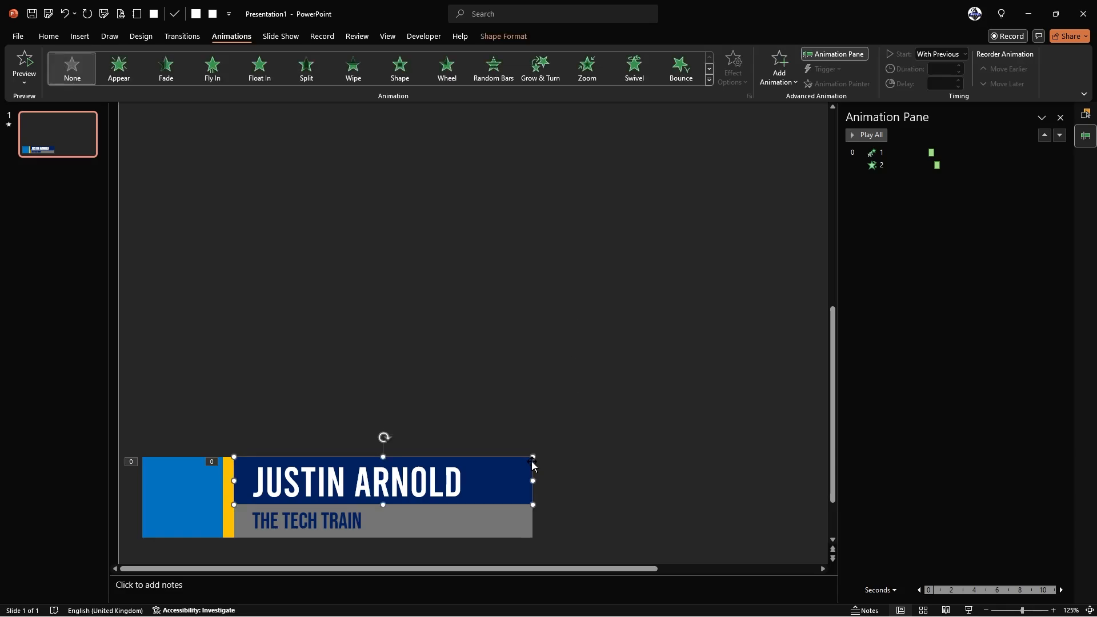
pyautogui.click(532, 460)
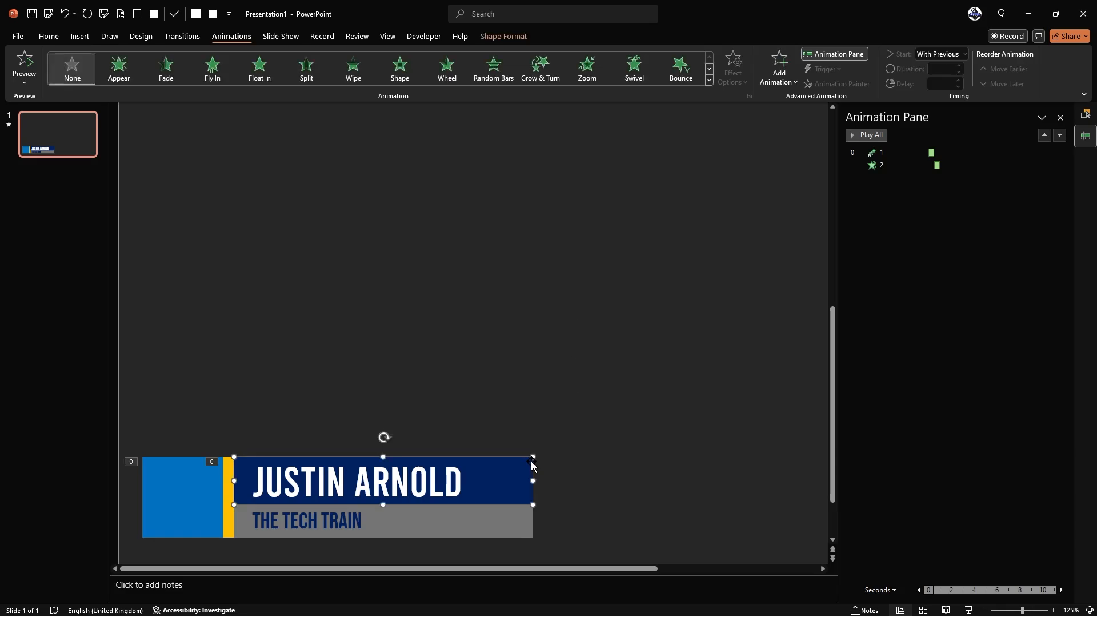
pyautogui.click(779, 67)
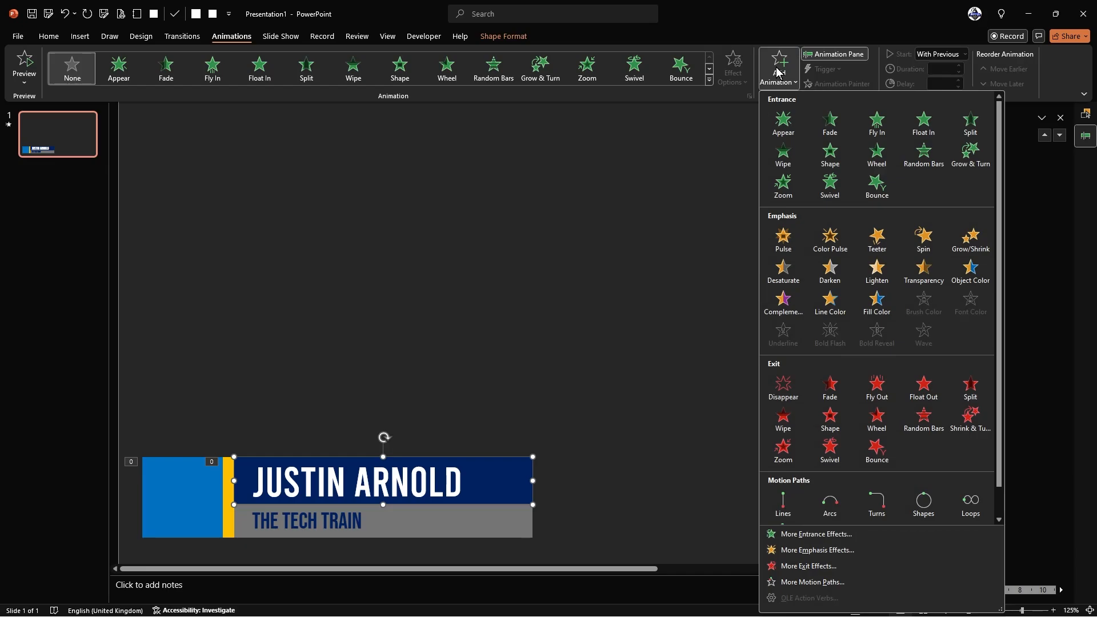
pyautogui.click(825, 535)
pyautogui.click(514, 270)
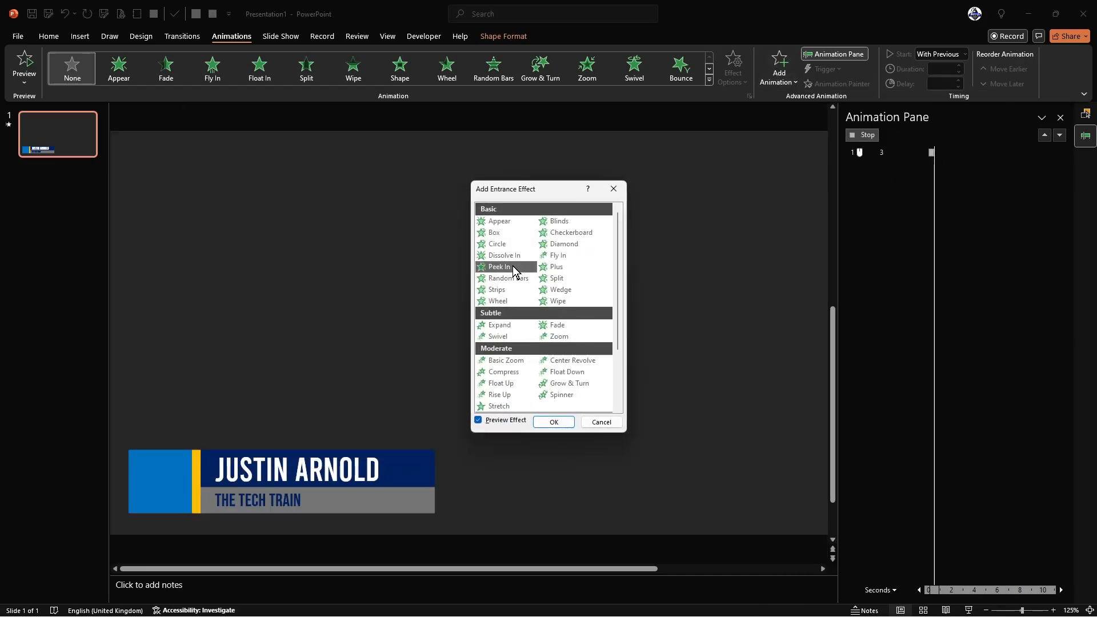
pyautogui.click(552, 422)
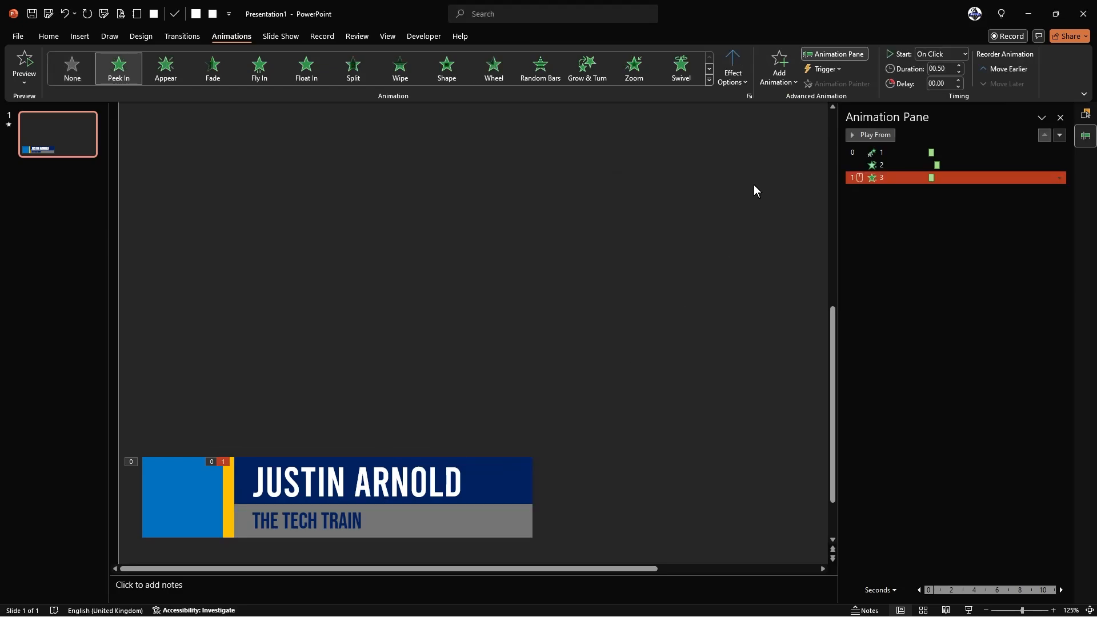
pyautogui.click(737, 80)
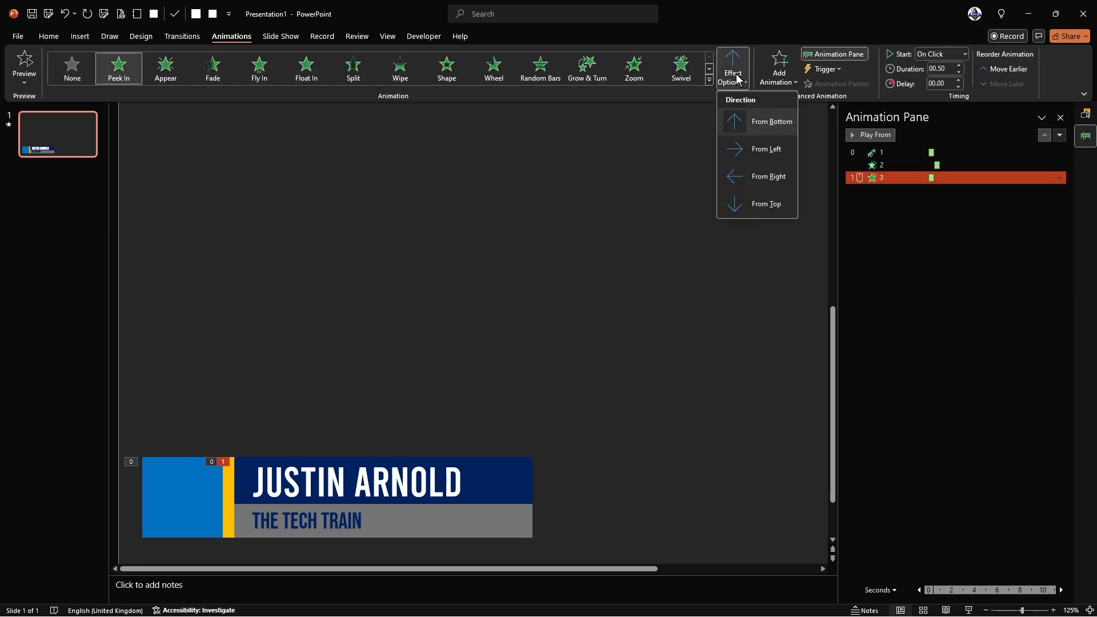
pyautogui.click(763, 151)
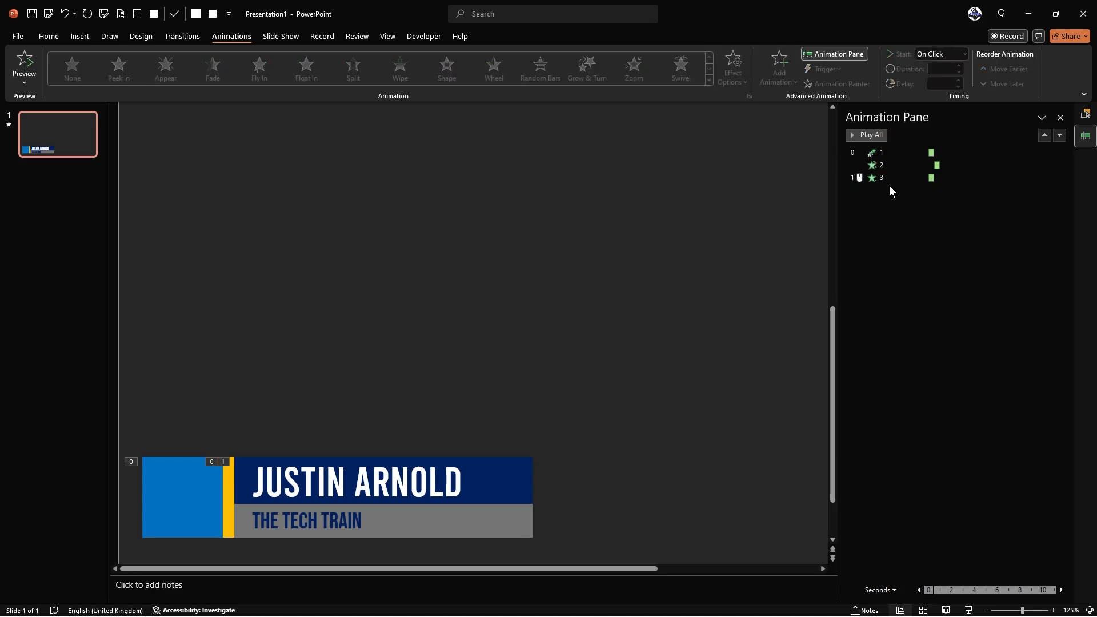
pyautogui.click(957, 55)
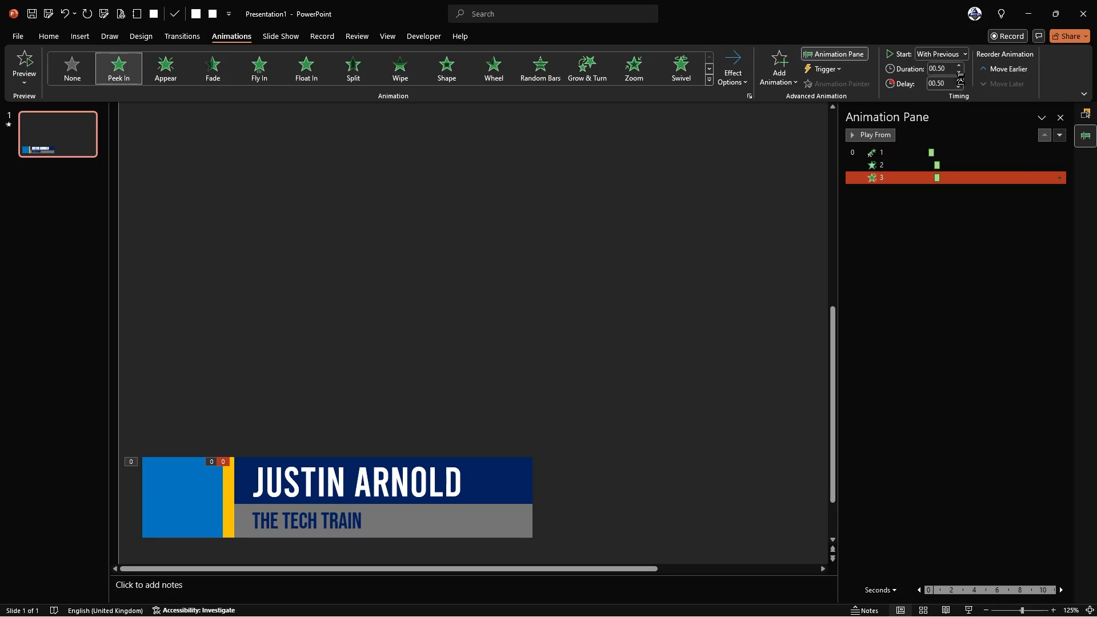
pyautogui.click(960, 81)
pyautogui.click(732, 195)
pyautogui.click(866, 136)
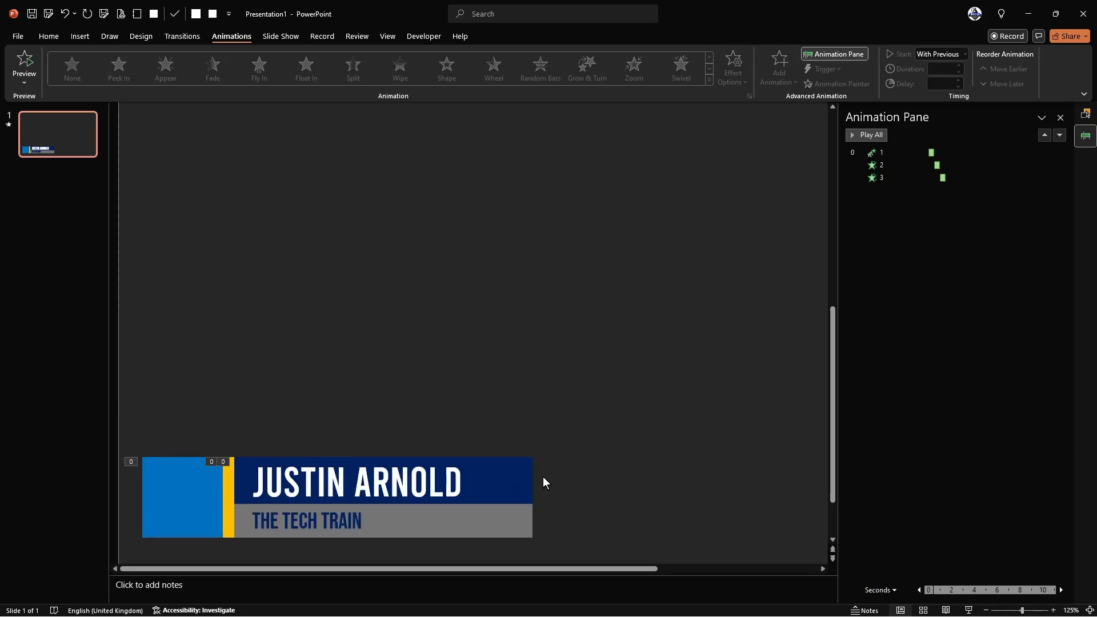
pyautogui.click(907, 178)
pyautogui.press('Delete')
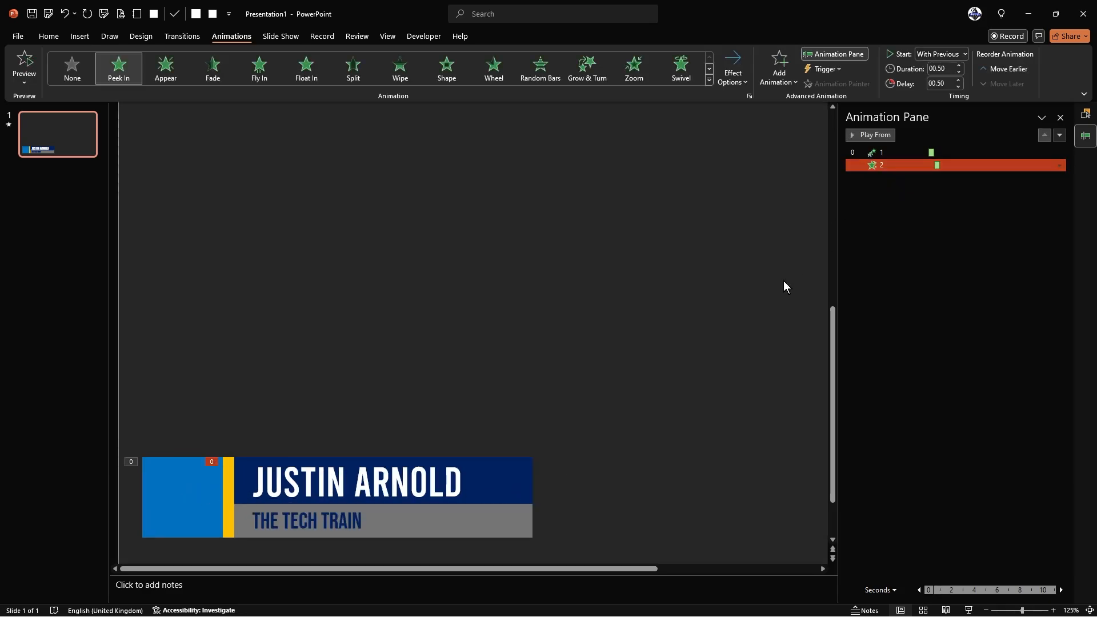
# - Give the navy name bar a Fly In entrance from the left
pyautogui.click(513, 464)
pyautogui.click(793, 67)
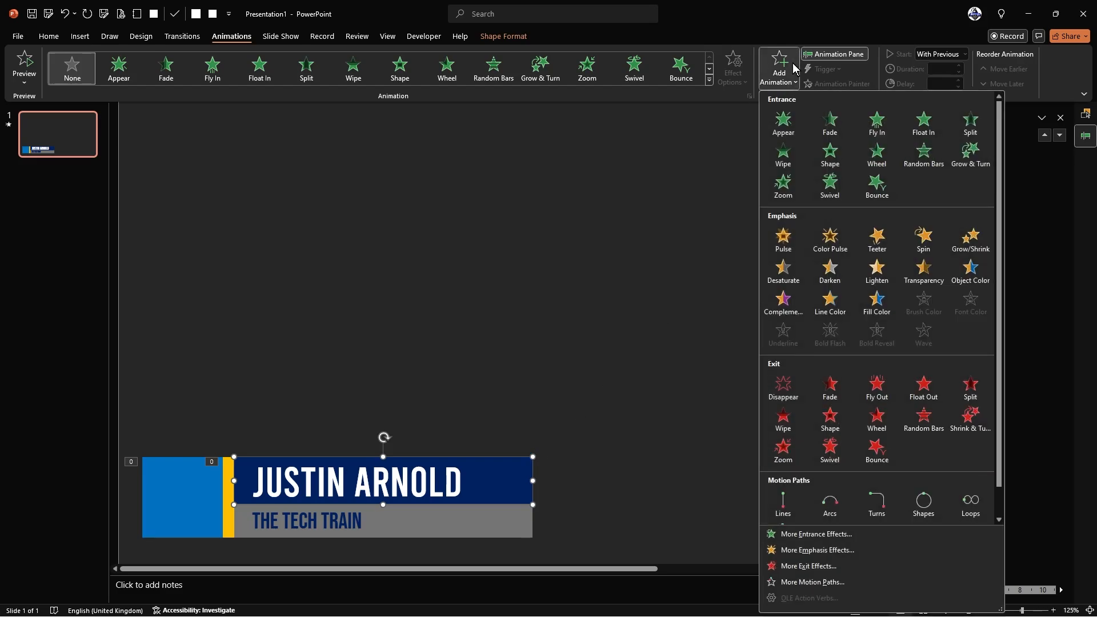
pyautogui.click(877, 125)
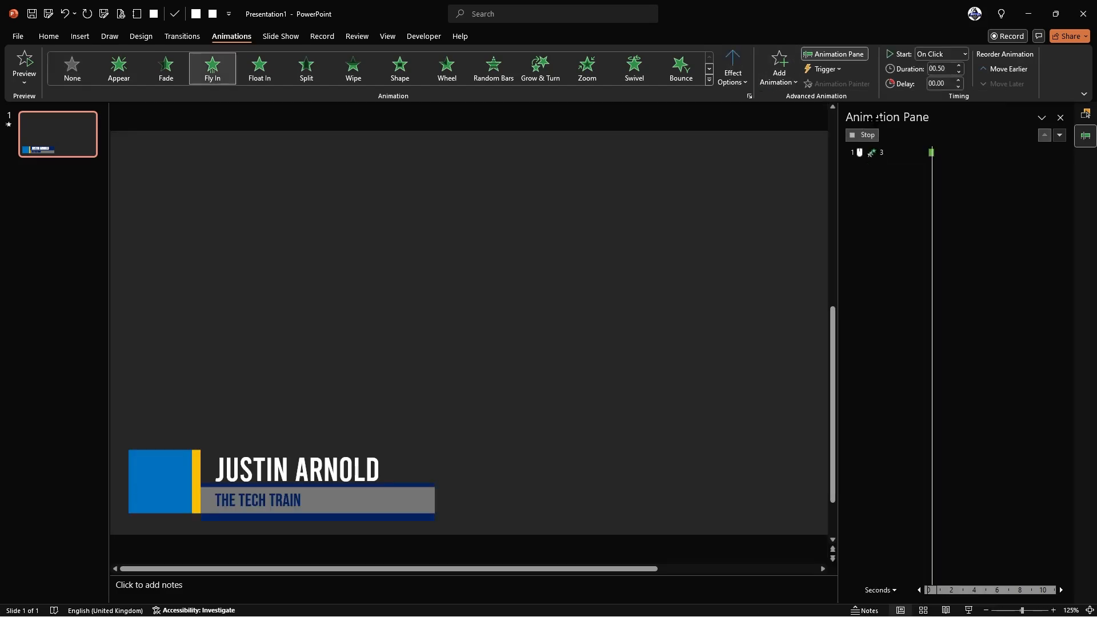
pyautogui.click(737, 72)
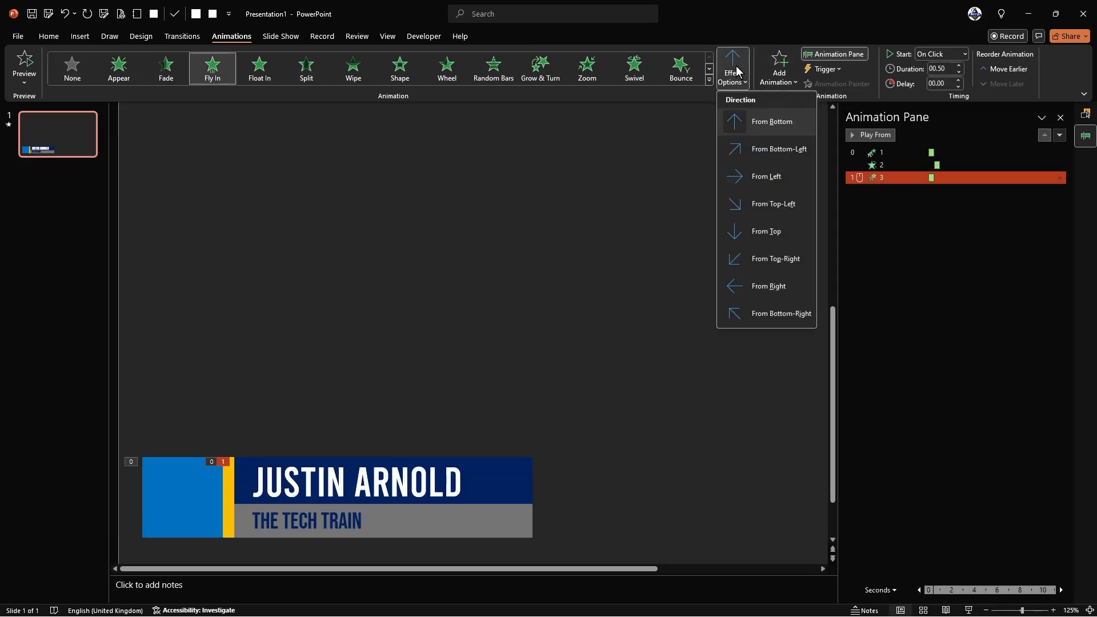
pyautogui.click(755, 176)
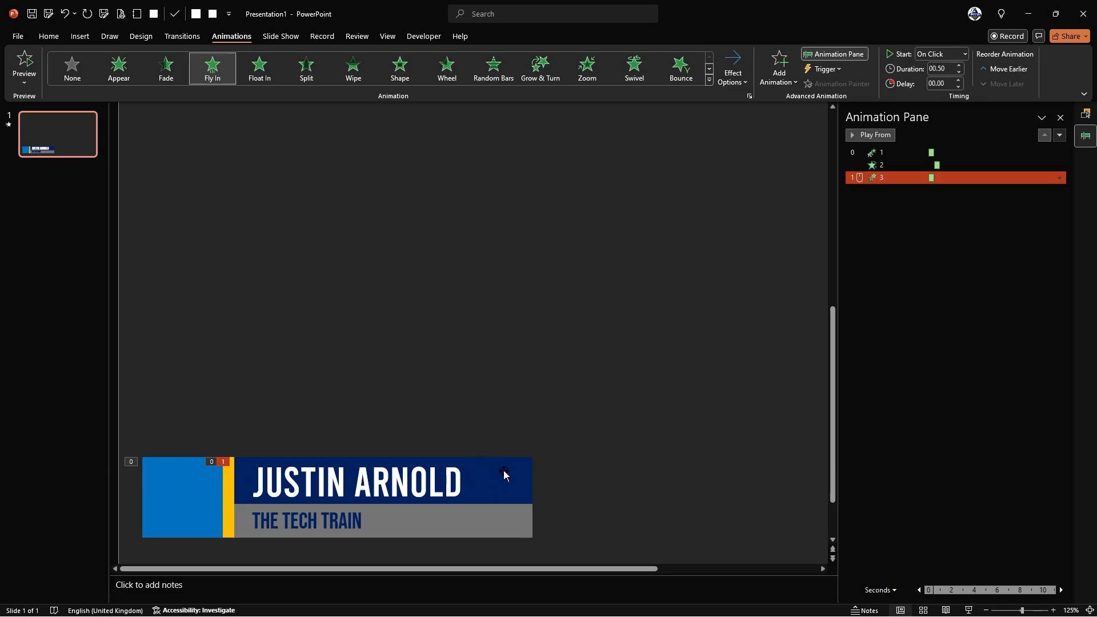
# - In the Selection Pane, drag the name bar to the back of the layer order
pyautogui.click(49, 36)
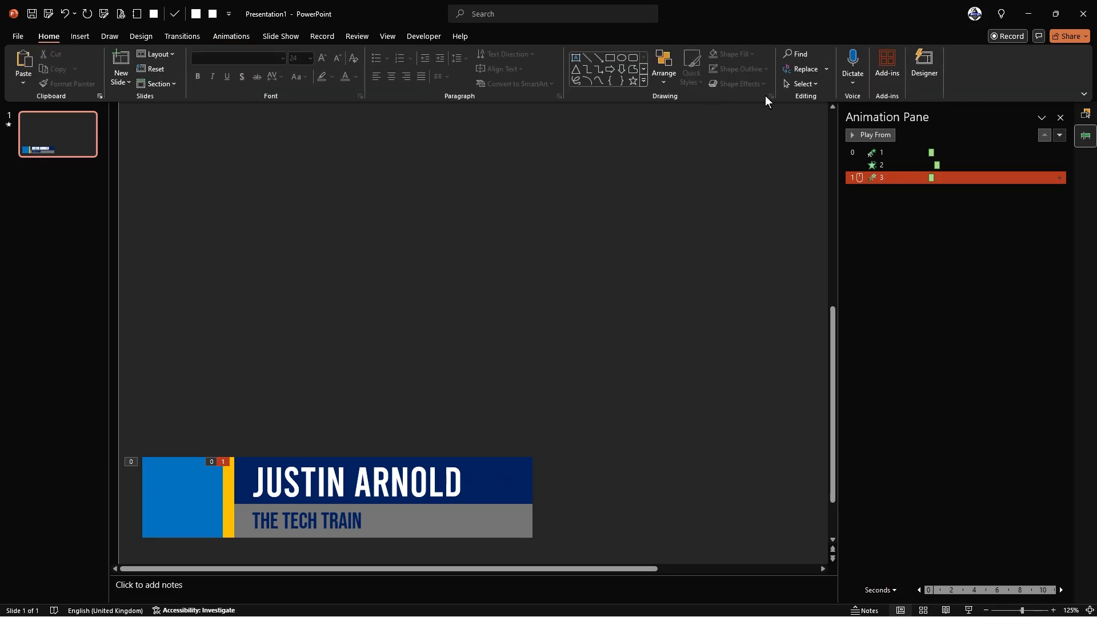
pyautogui.click(801, 86)
pyautogui.click(807, 129)
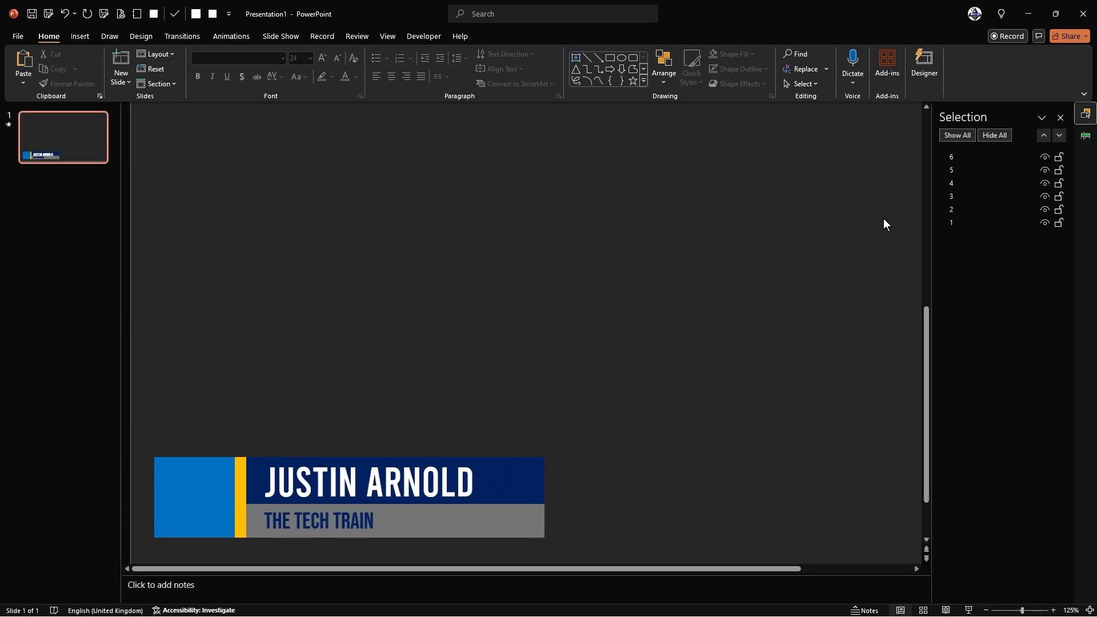
pyautogui.click(533, 483)
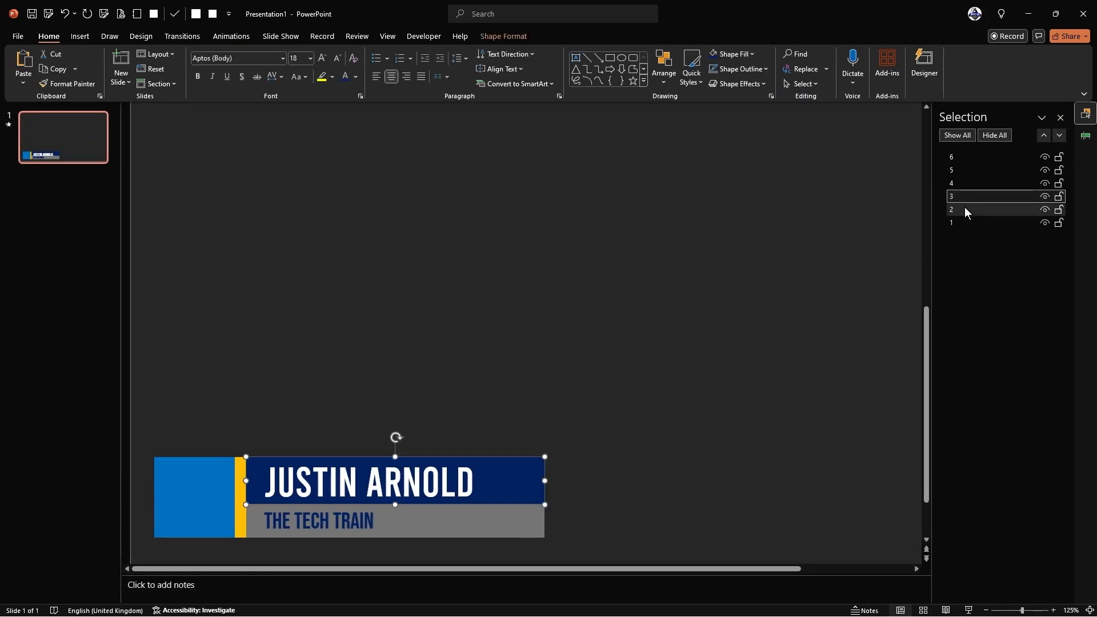
pyautogui.moveTo(969, 196); pyautogui.dragTo(966, 227)
pyautogui.click(678, 317)
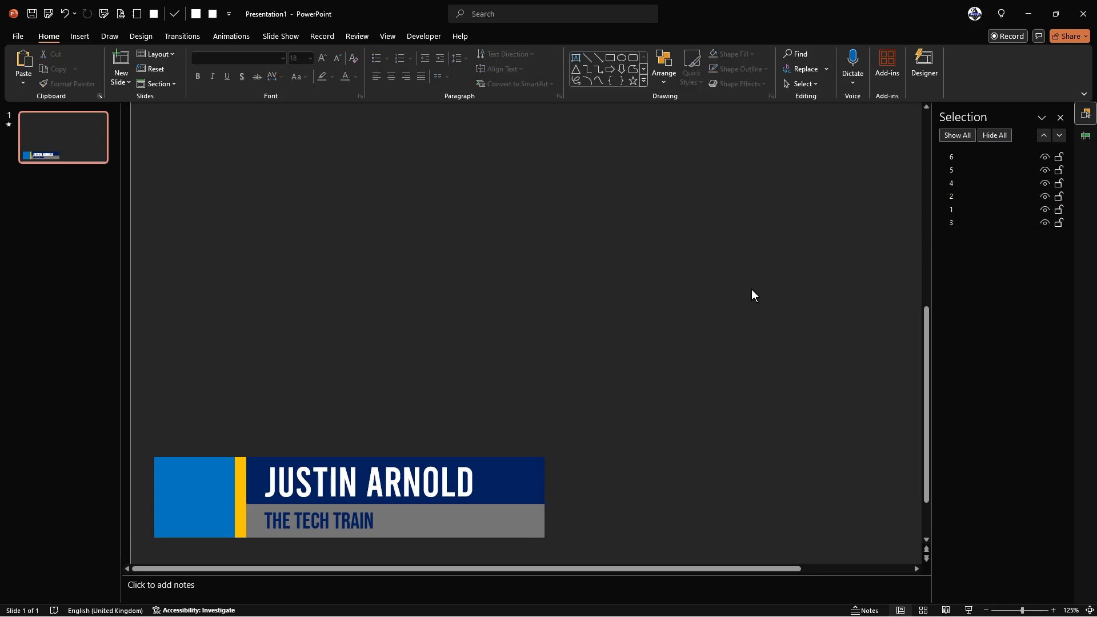
# - Set the name bar's Fly In to With Previous with a 00.50 delay and preview all animations
pyautogui.click(1061, 118)
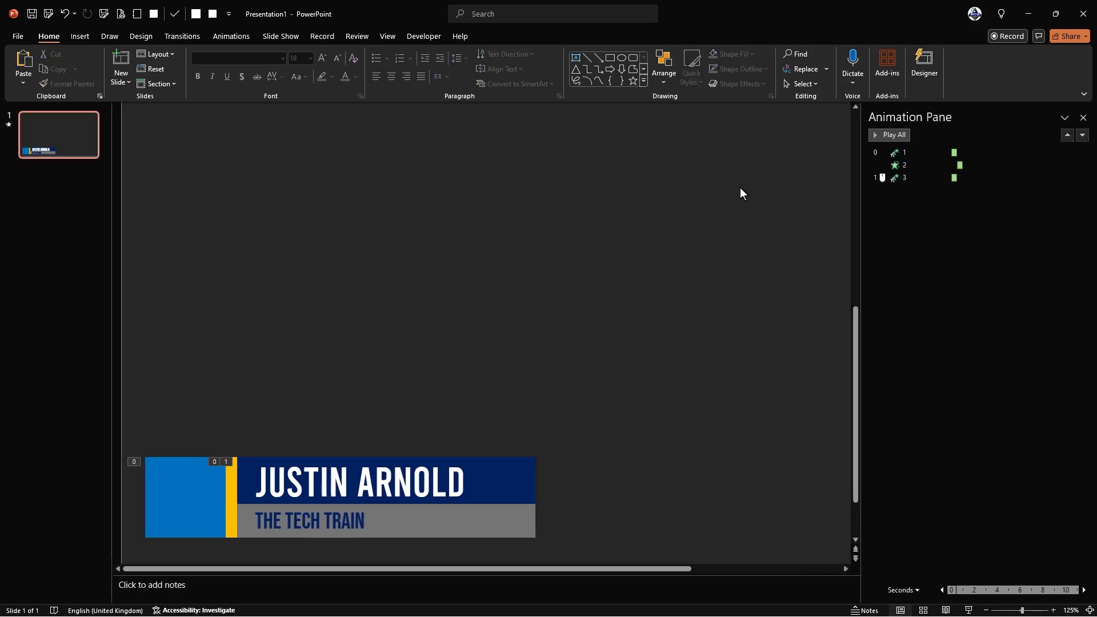
pyautogui.click(914, 164)
pyautogui.click(914, 177)
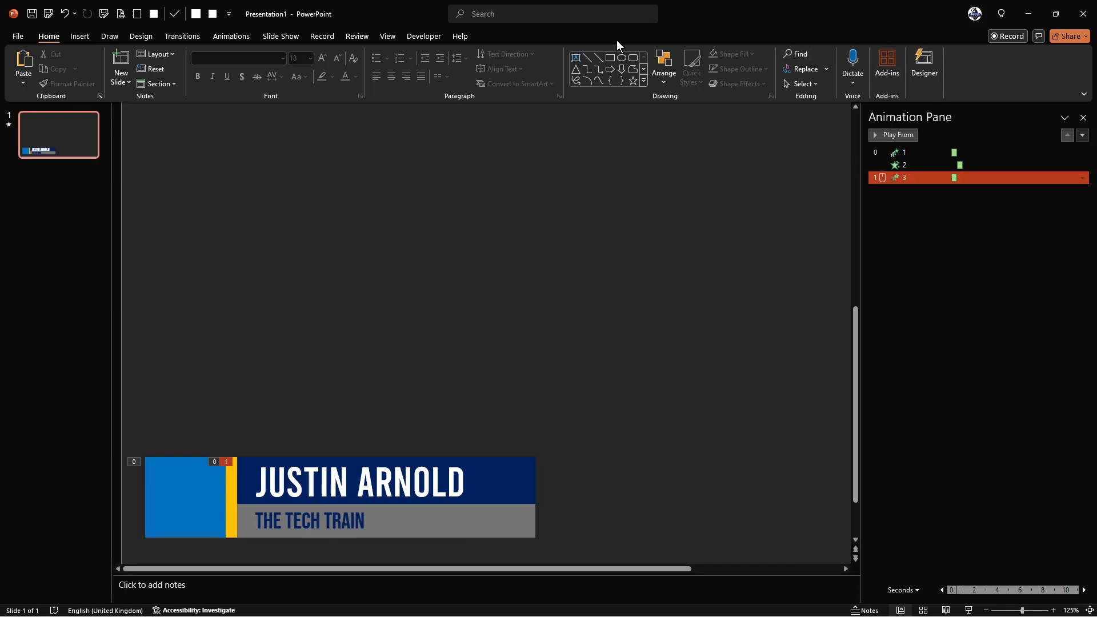
pyautogui.click(226, 36)
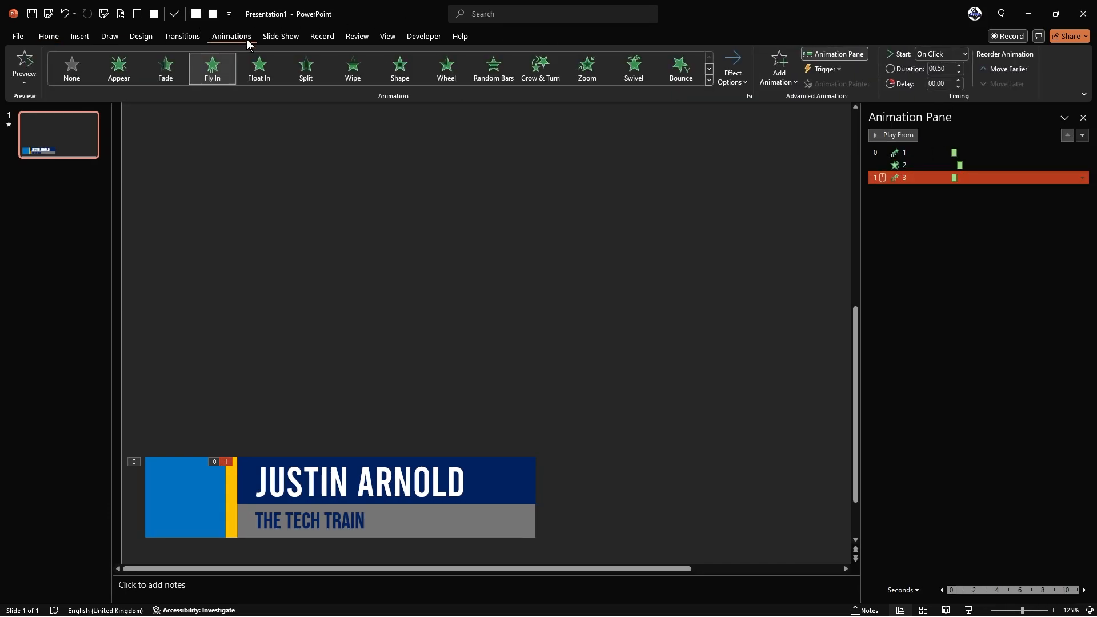
pyautogui.click(962, 56)
pyautogui.click(940, 80)
pyautogui.click(958, 81)
pyautogui.click(958, 80)
pyautogui.click(959, 81)
pyautogui.click(878, 135)
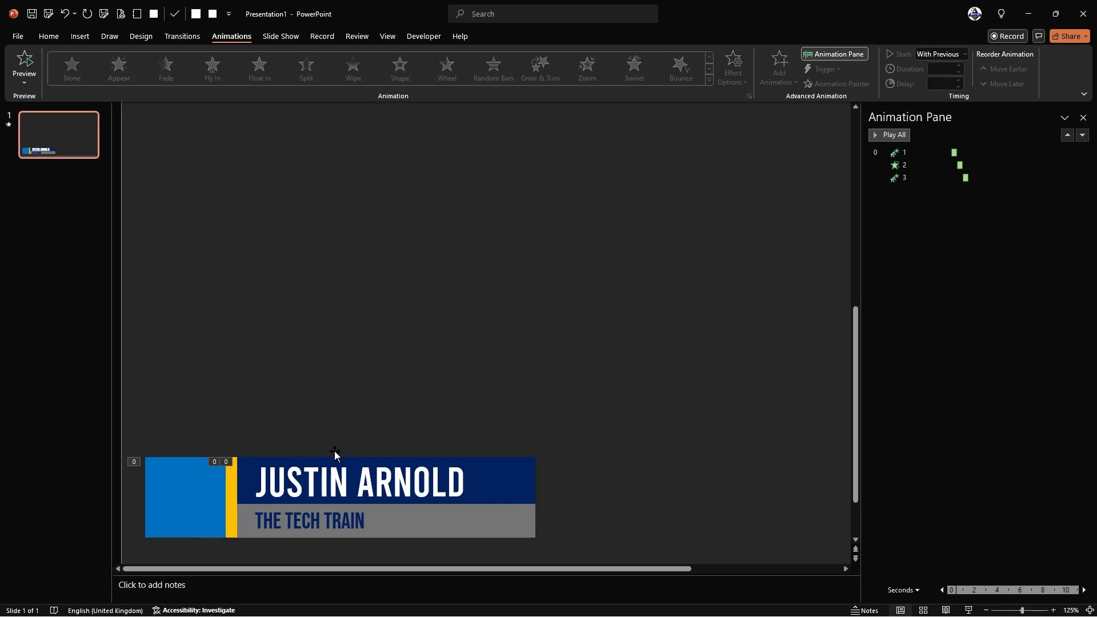
pyautogui.click(513, 535)
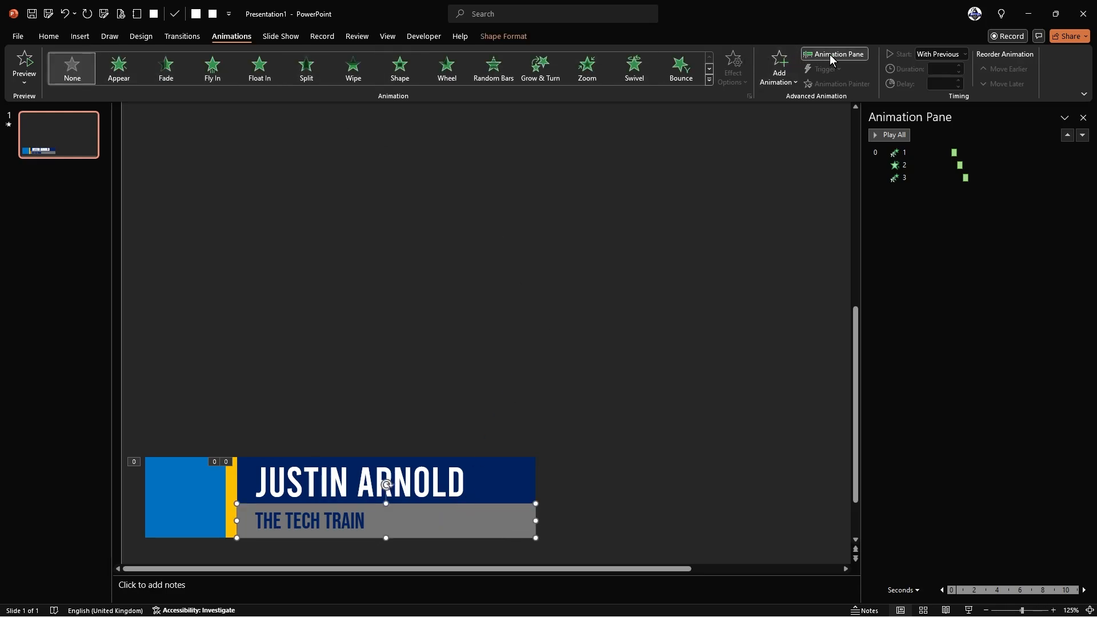
# - Add Peek In from More Entrance Effects to the grey bar, with direction From Top
pyautogui.click(779, 65)
pyautogui.click(821, 535)
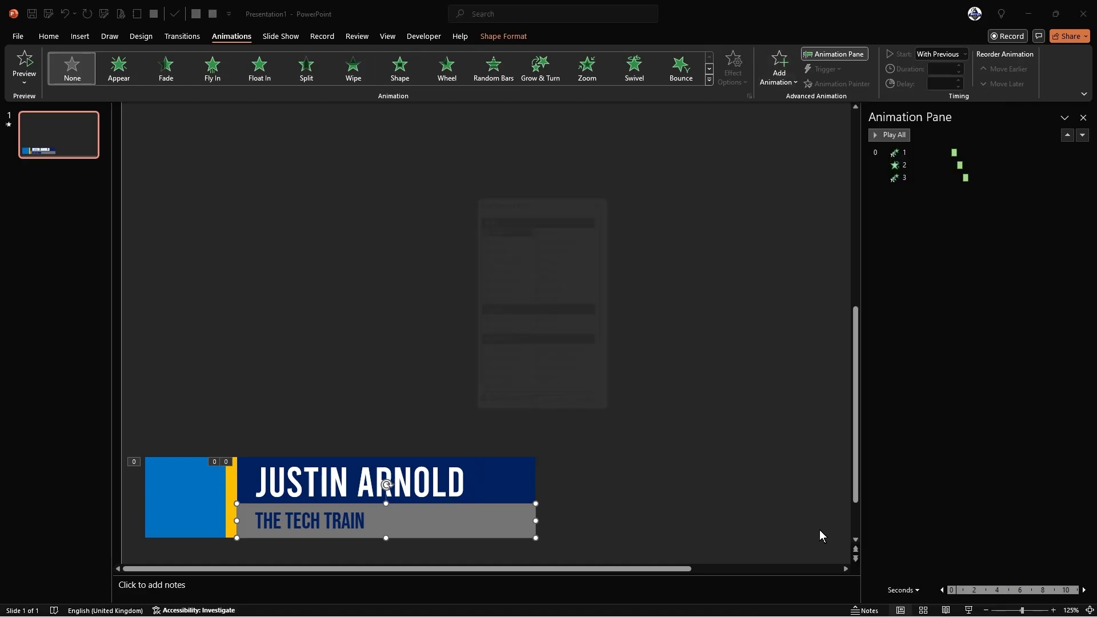
pyautogui.moveTo(559, 193); pyautogui.dragTo(589, 149)
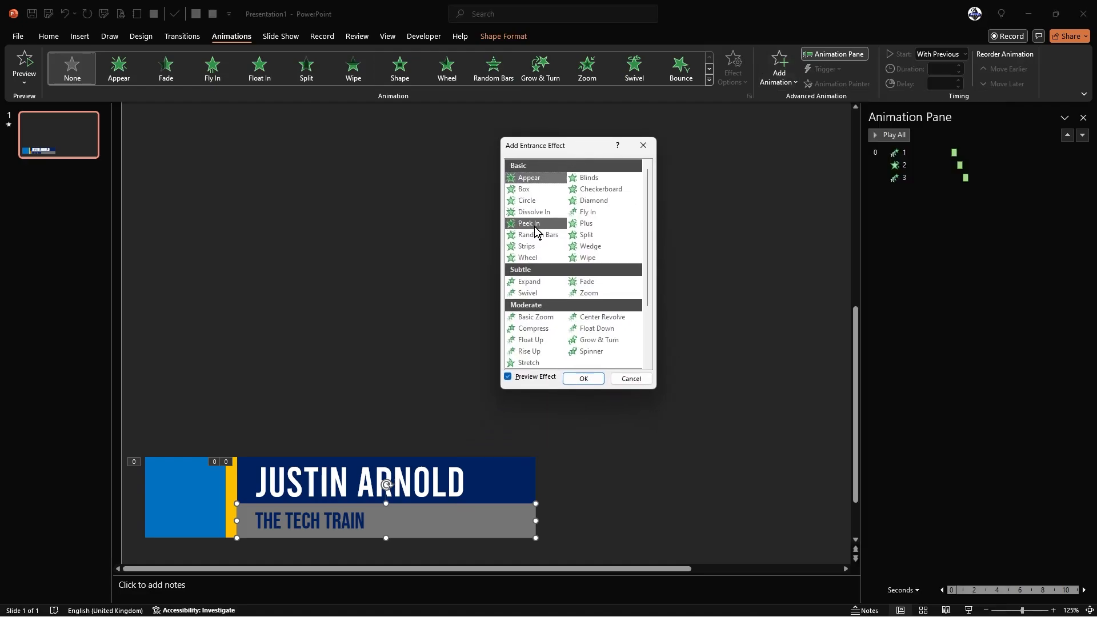
pyautogui.click(534, 225)
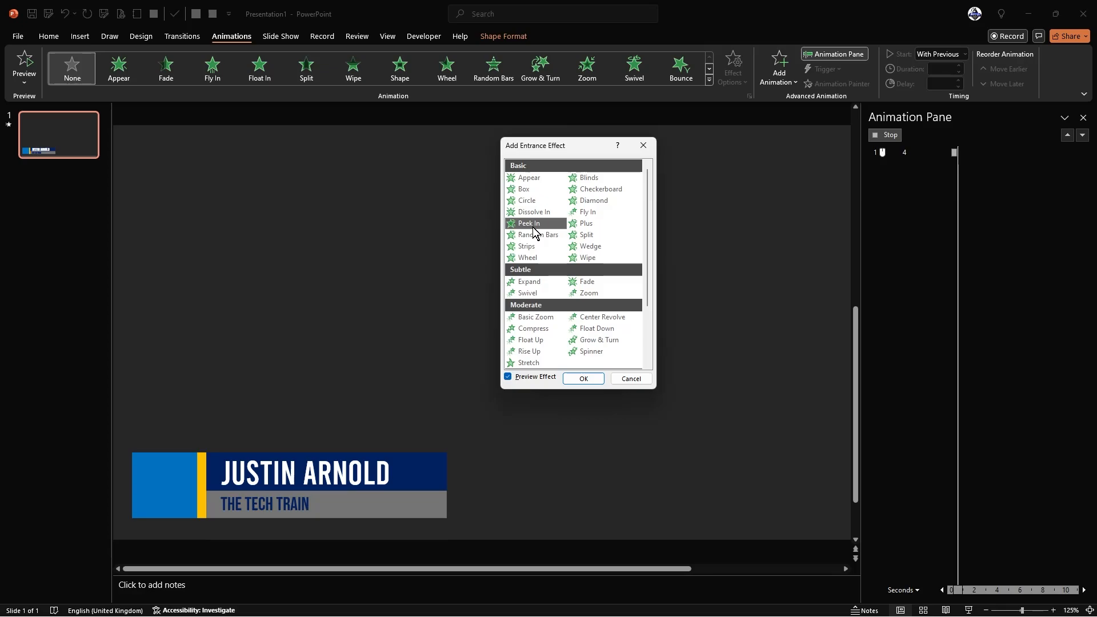
pyautogui.click(573, 380)
pyautogui.click(732, 77)
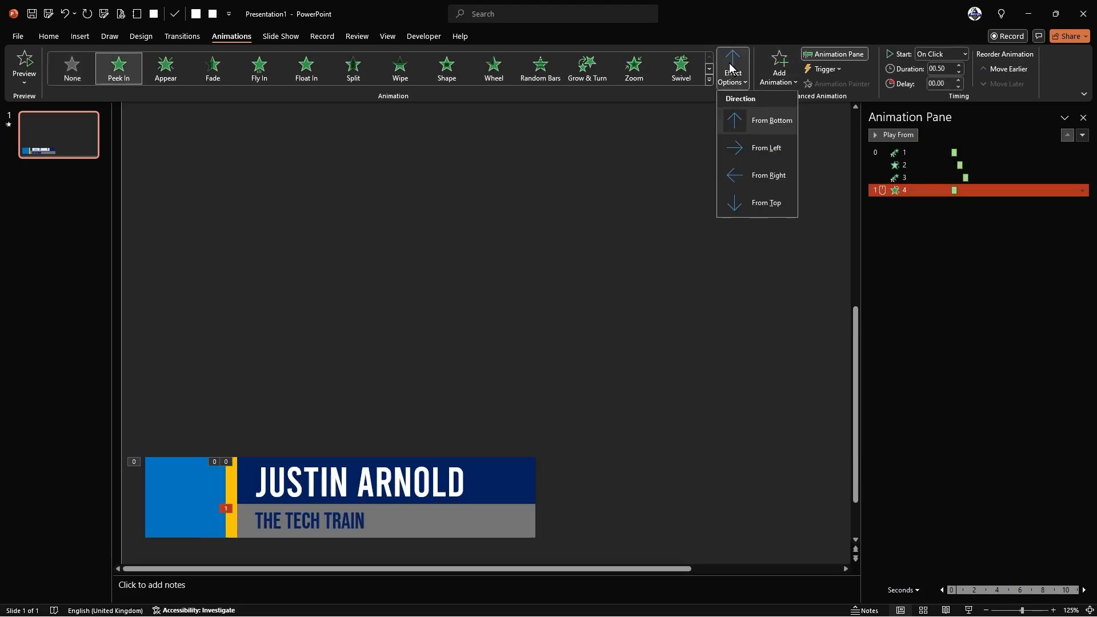
pyautogui.click(745, 202)
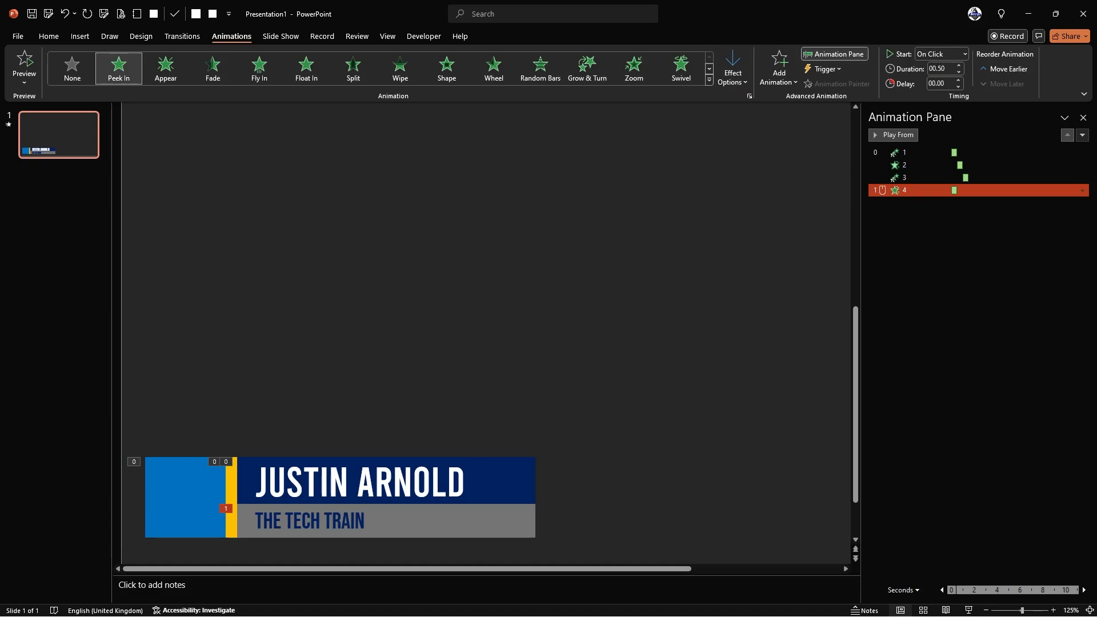
# - In the Selection Pane, drag the grey subtitle bar's row to the bottom of the list
pyautogui.click(509, 391)
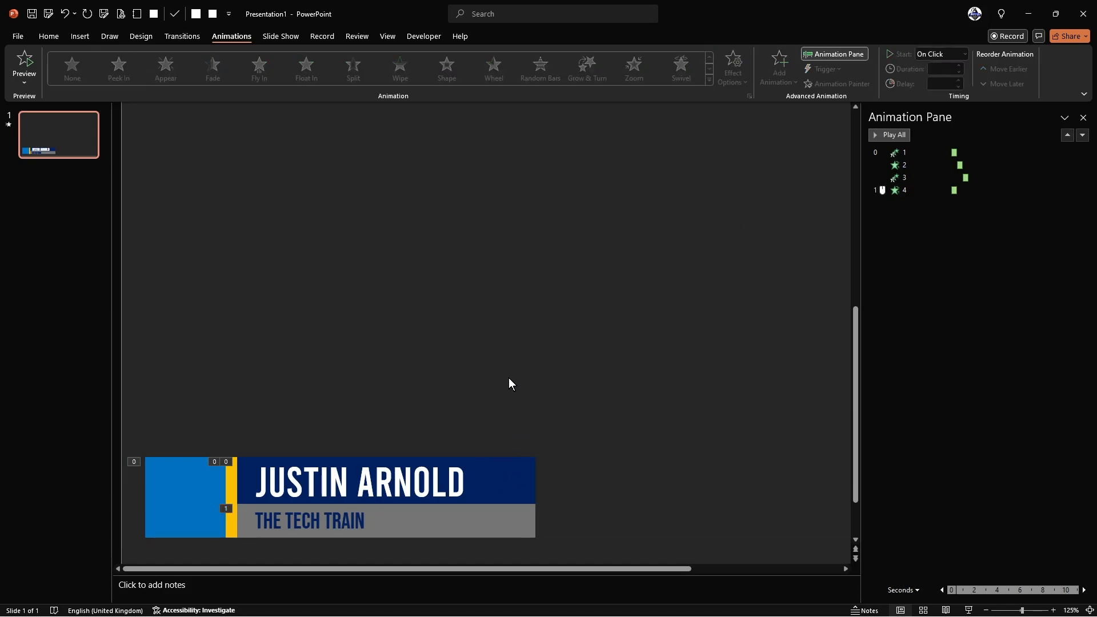
pyautogui.click(48, 37)
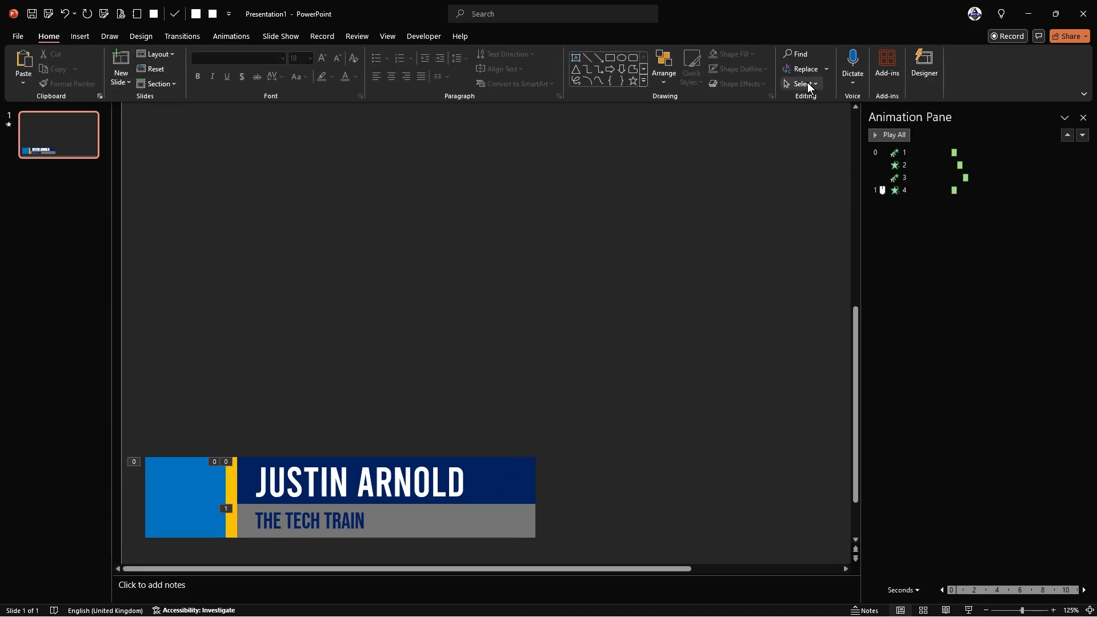
pyautogui.click(805, 84)
pyautogui.click(812, 130)
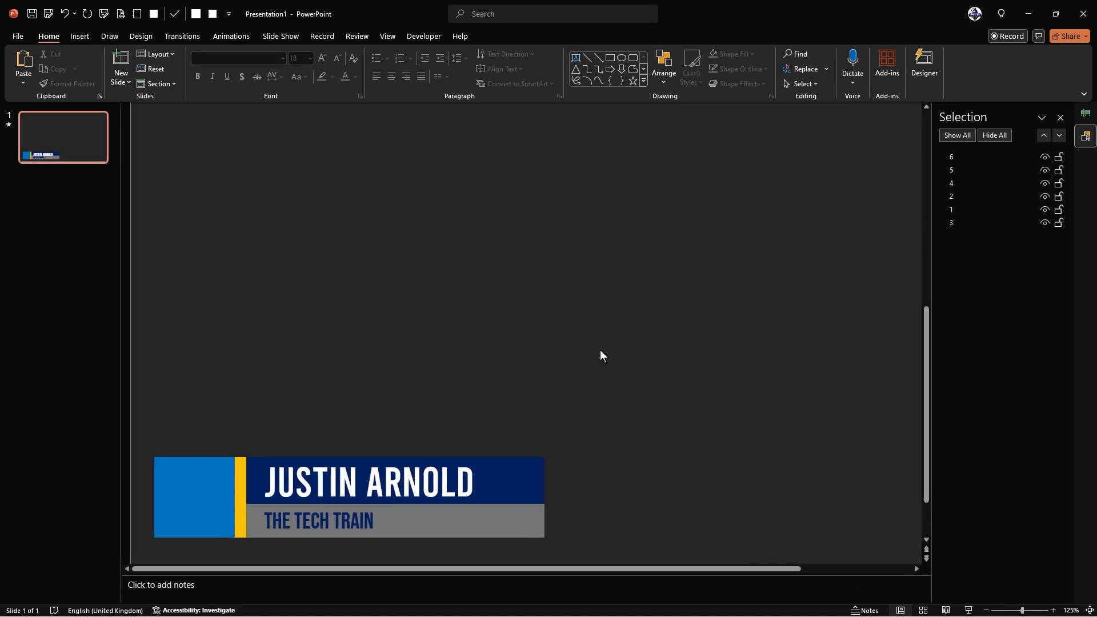
pyautogui.click(530, 532)
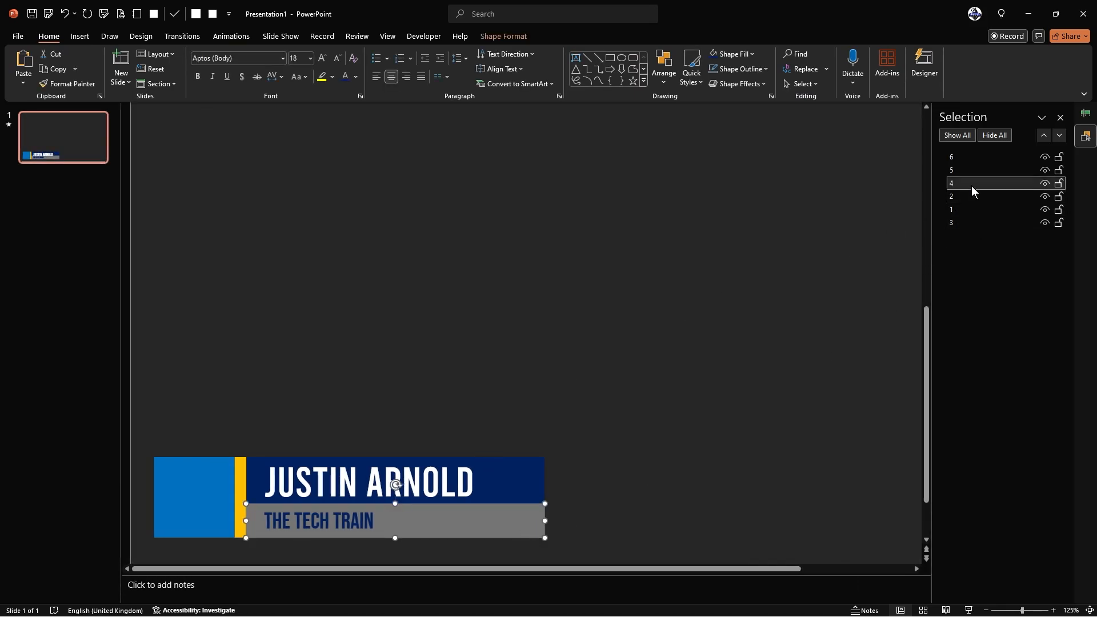
pyautogui.moveTo(972, 184); pyautogui.dragTo(968, 229)
pyautogui.click(804, 241)
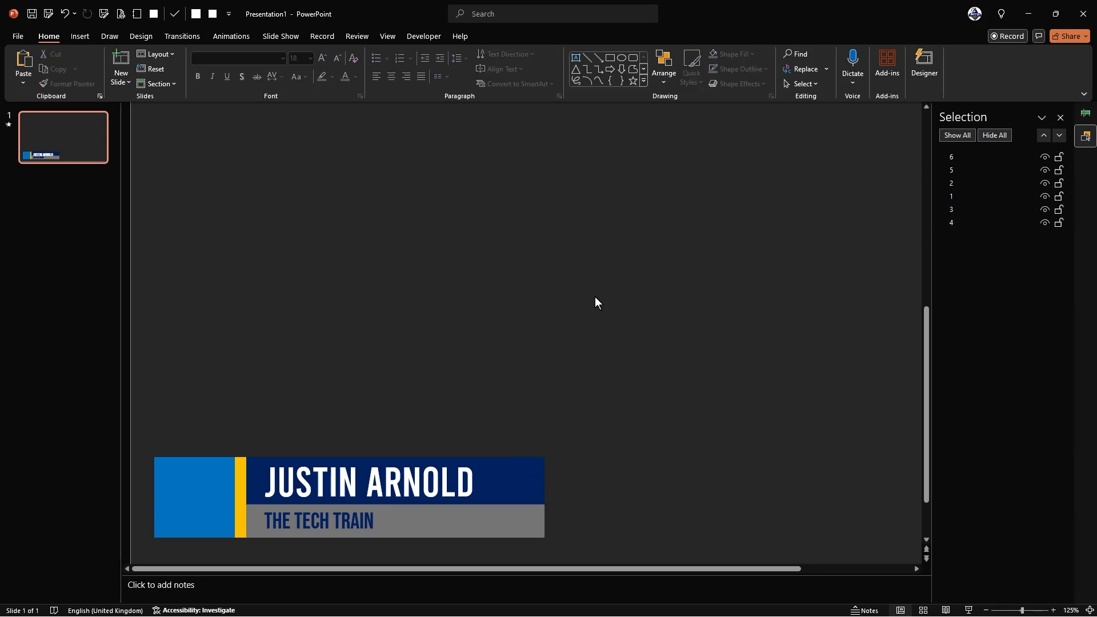
pyautogui.click(219, 37)
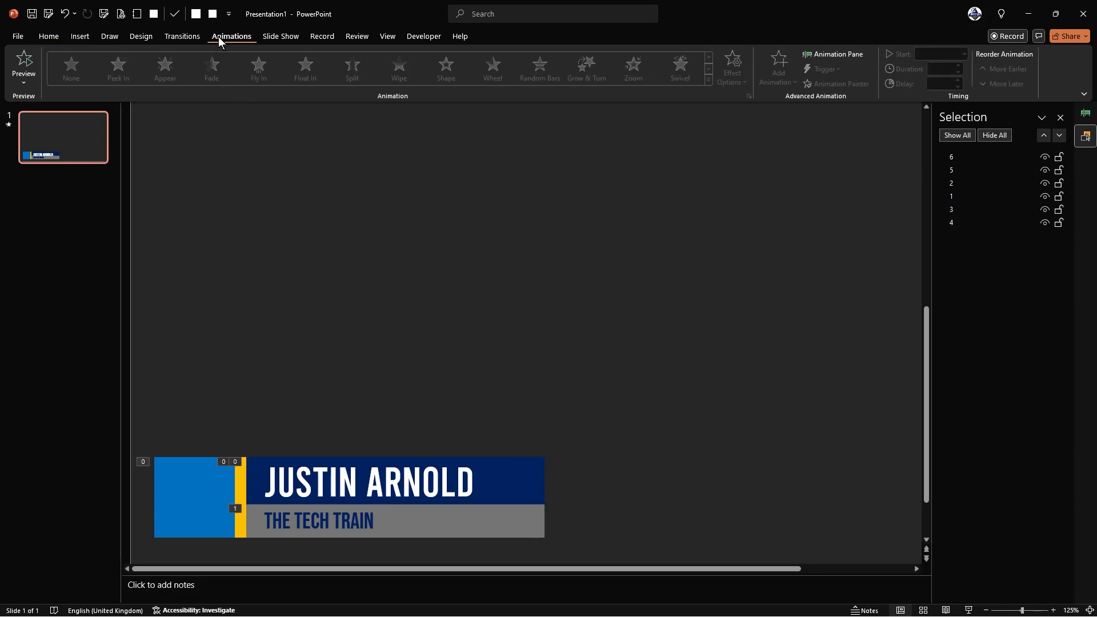
# - Set animation 4, the grey bar's Peek In, to With Previous with a 01.50 delay, then play all
pyautogui.click(821, 56)
pyautogui.click(897, 190)
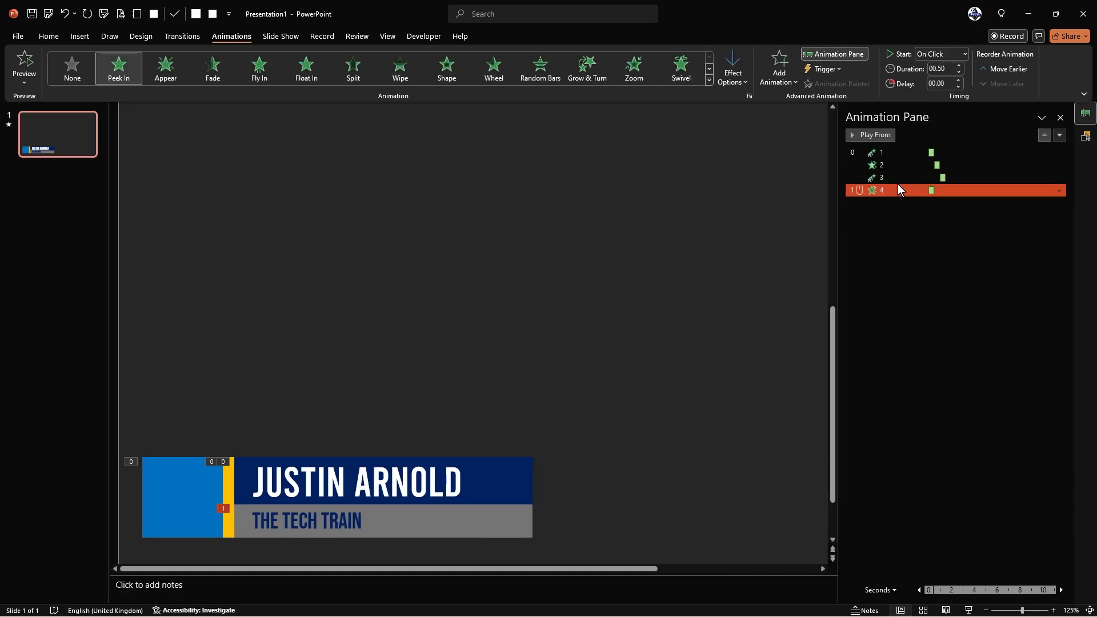
pyautogui.click(948, 54)
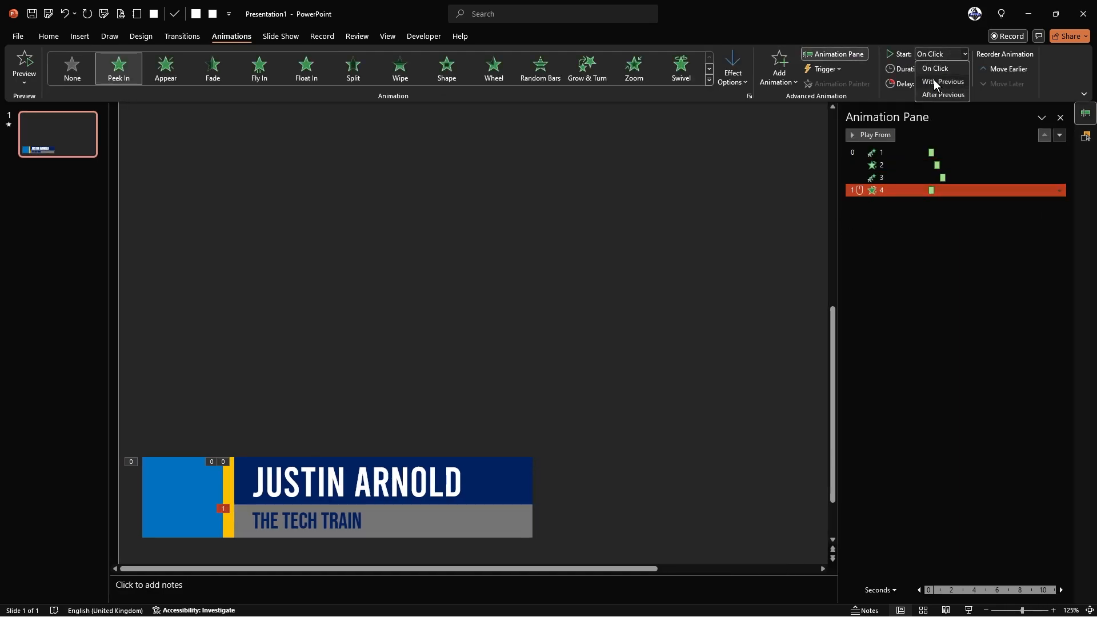
pyautogui.click(934, 81)
pyautogui.click(958, 81)
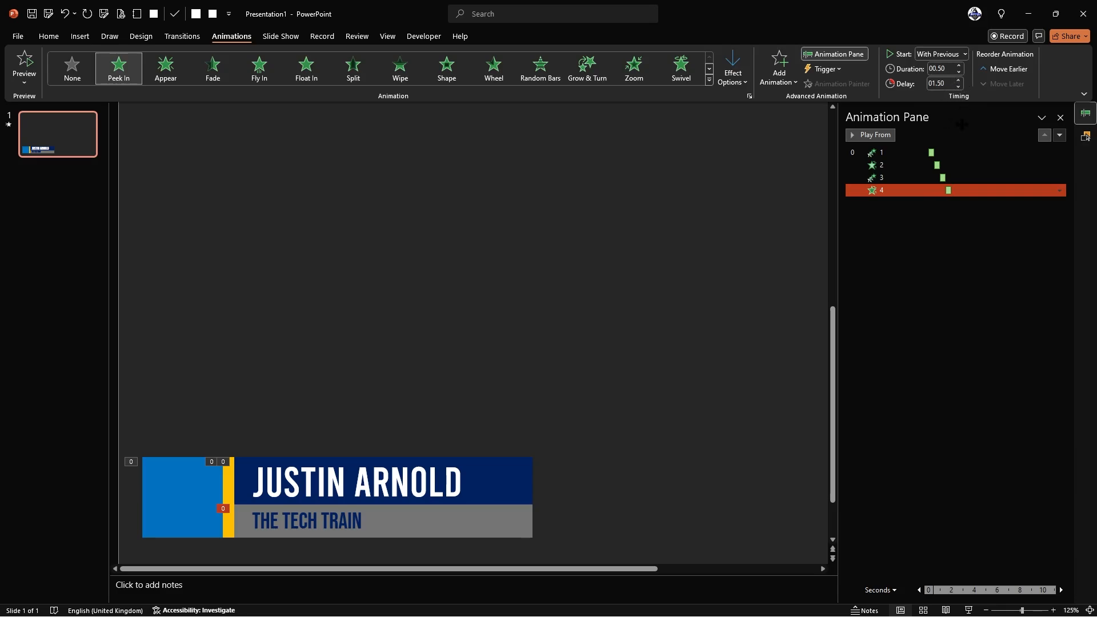
pyautogui.click(637, 278)
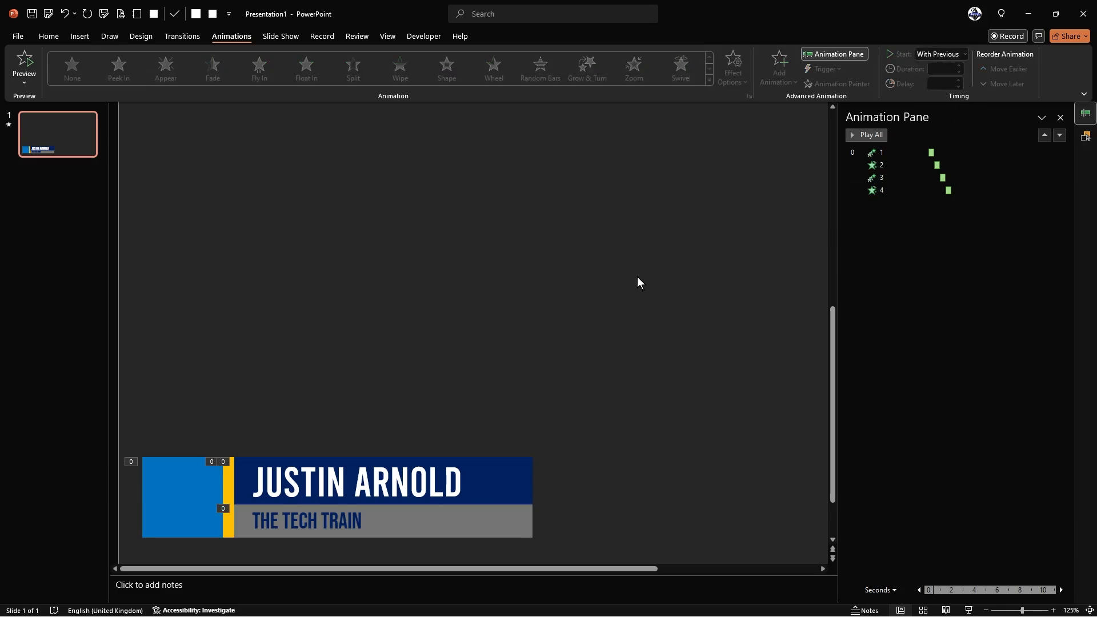
pyautogui.click(866, 135)
pyautogui.click(371, 480)
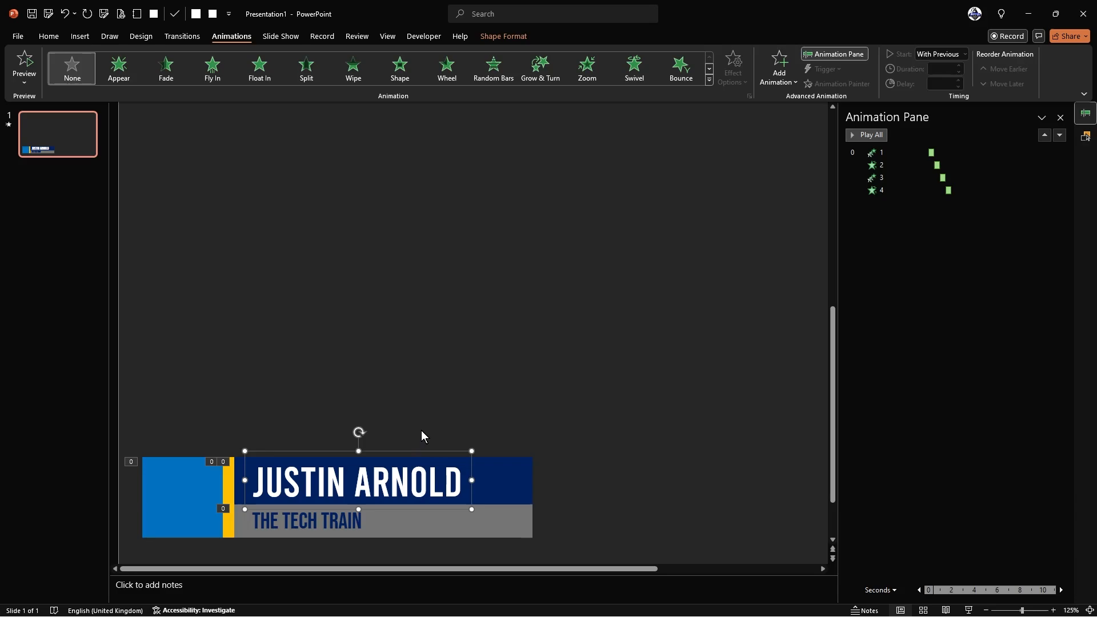
pyautogui.click(779, 71)
pyautogui.click(800, 533)
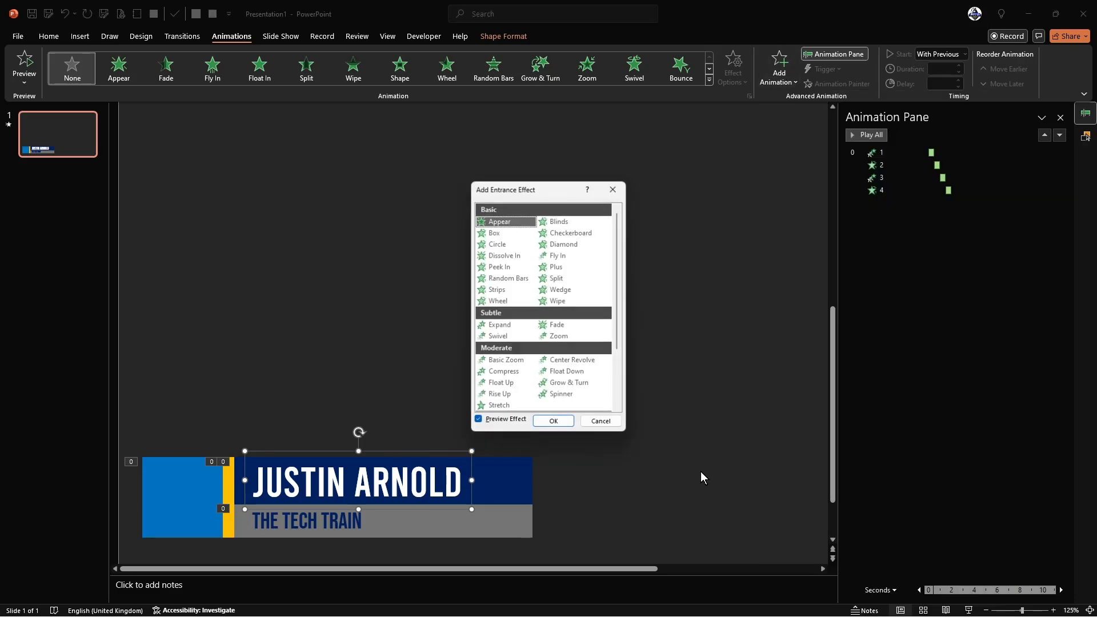
pyautogui.moveTo(544, 199); pyautogui.dragTo(535, 143)
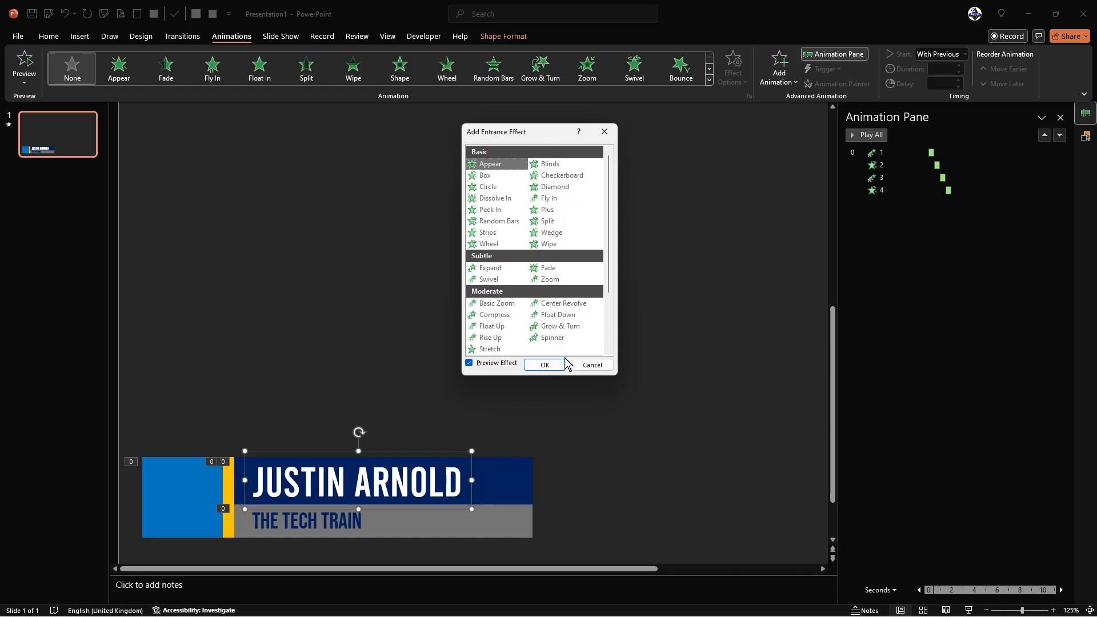
pyautogui.scroll(-2, 509, 334)
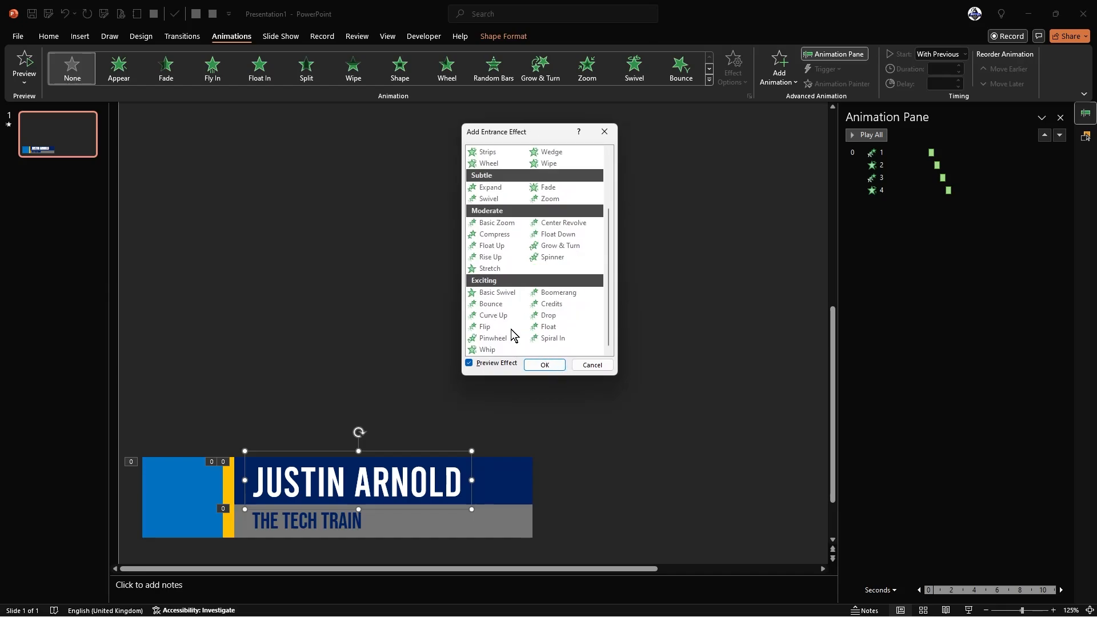
pyautogui.click(498, 351)
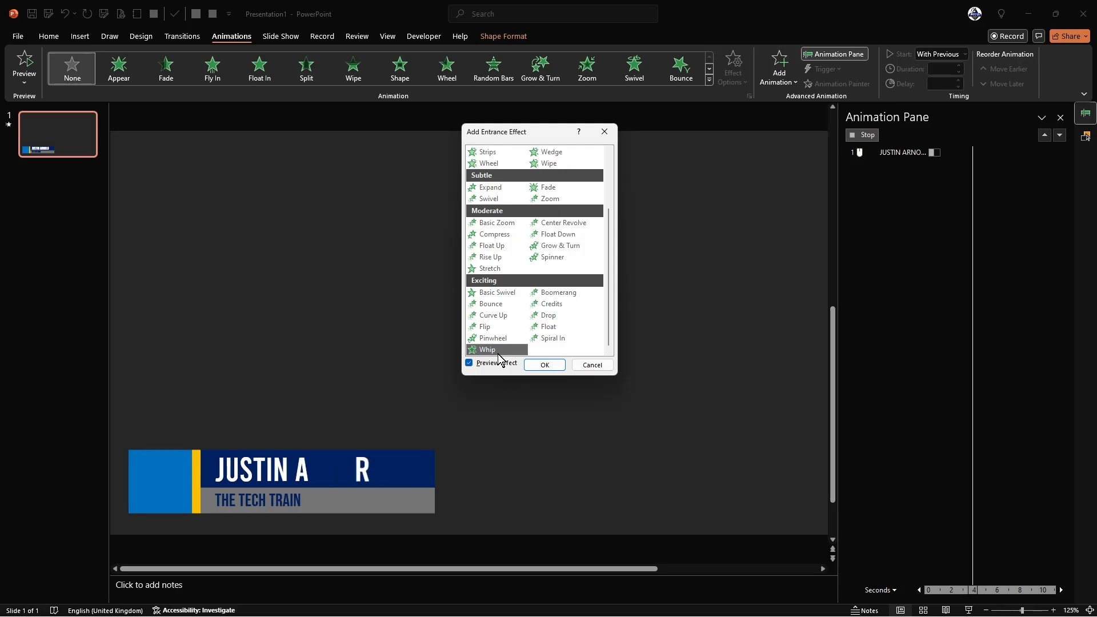
pyautogui.click(533, 366)
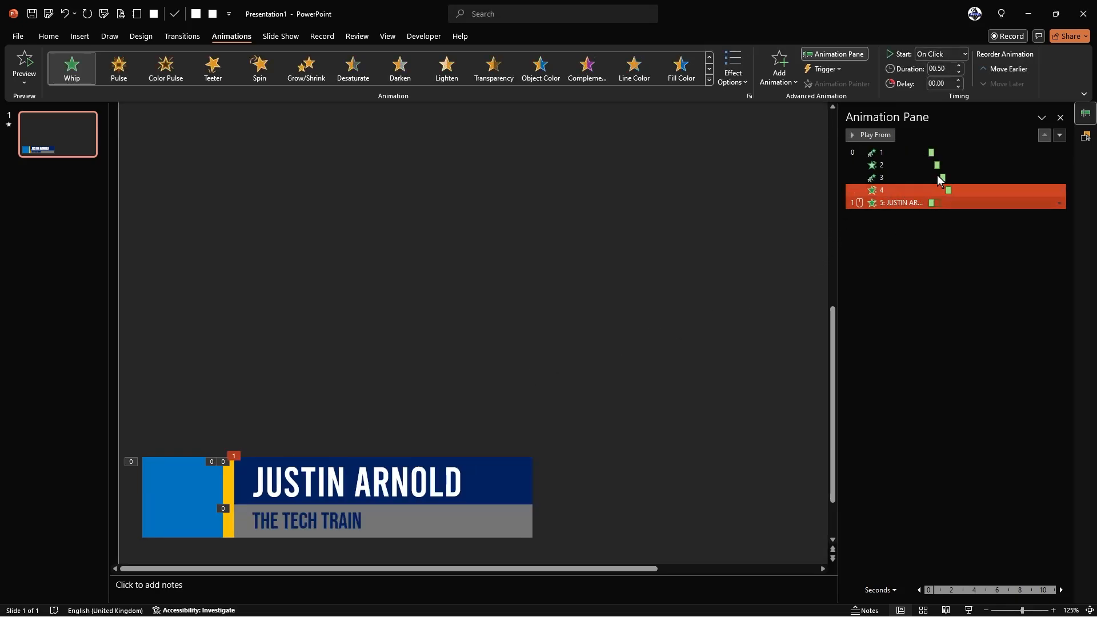
# - Set the name's Whip to With Previous, Delay 02.00, Duration 00.25, and preview all animations
pyautogui.click(965, 55)
pyautogui.click(945, 82)
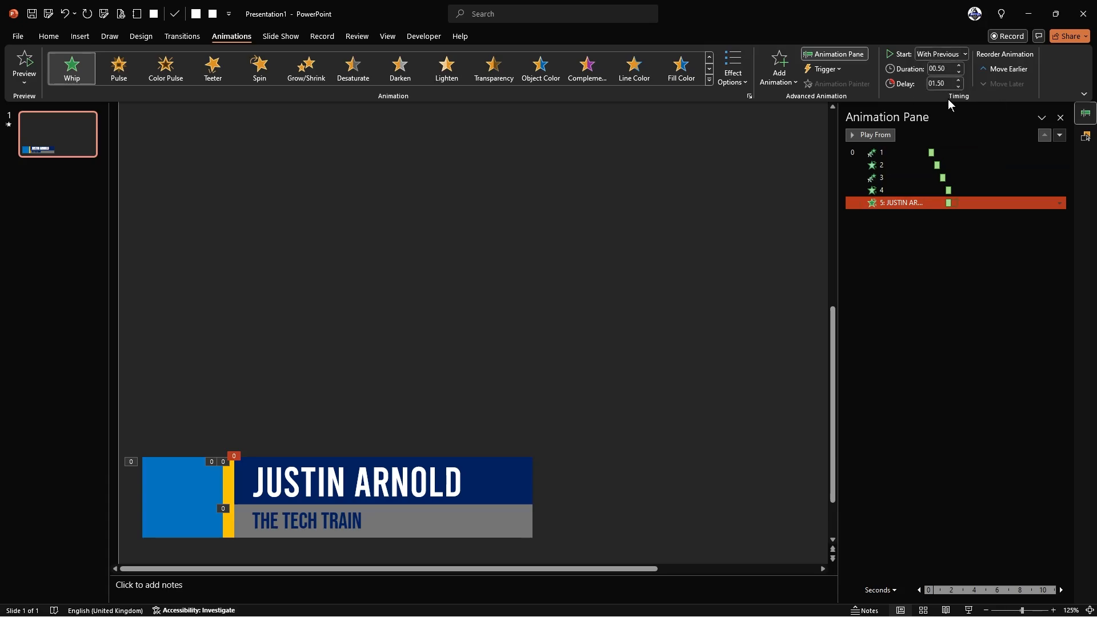
pyautogui.click(959, 80)
pyautogui.click(958, 81)
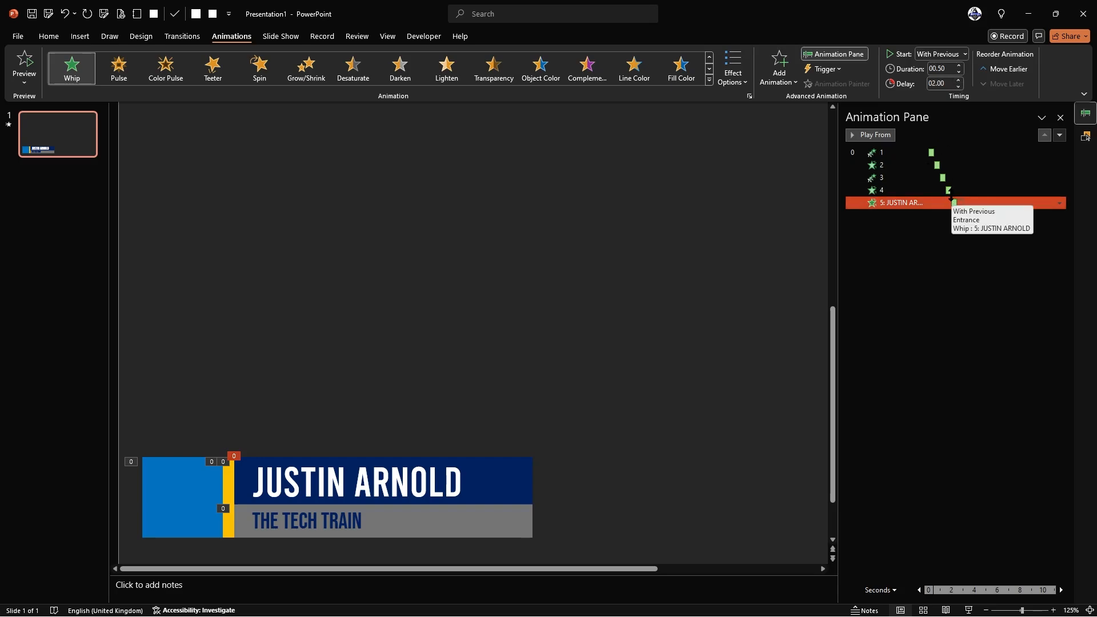
pyautogui.click(962, 72)
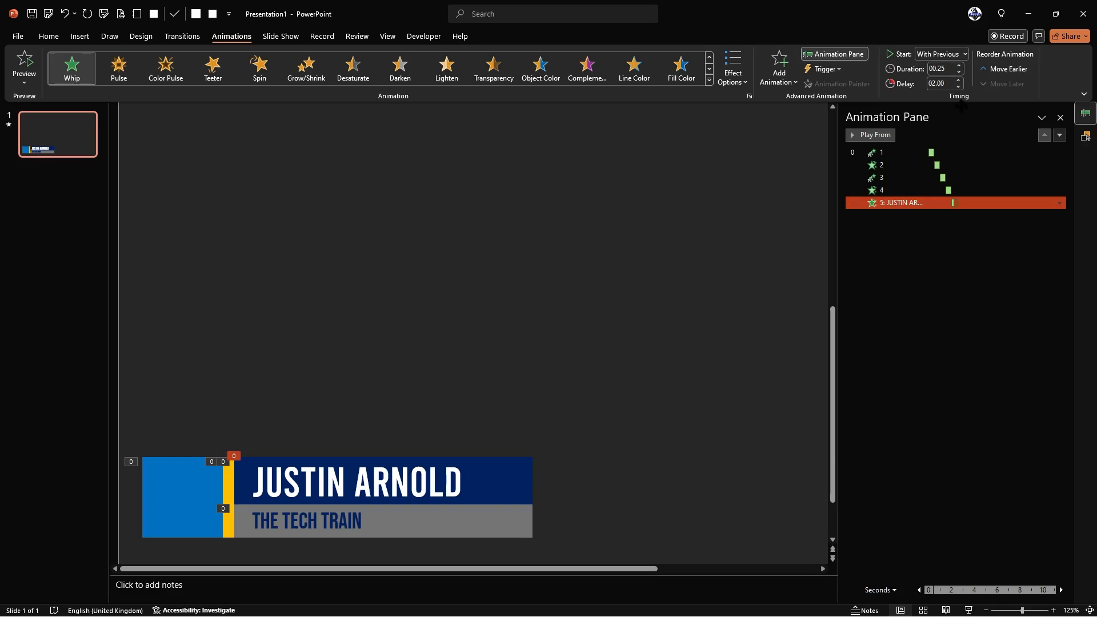
pyautogui.click(766, 162)
pyautogui.click(865, 133)
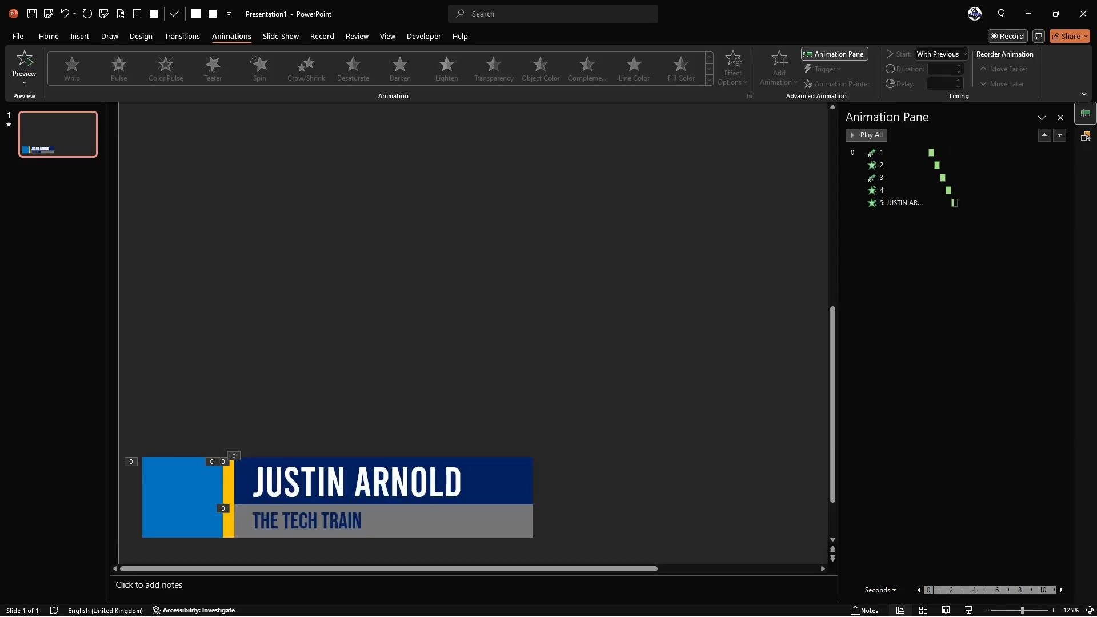
pyautogui.click(368, 519)
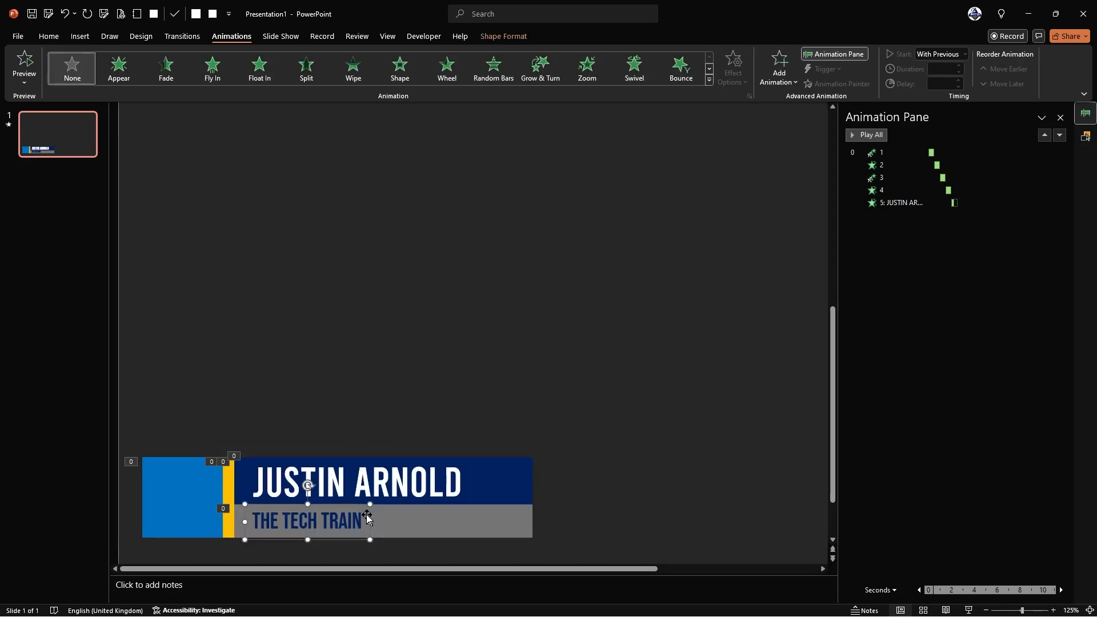
# - Add a Whip entrance to THE TECH TRAIN subtitle text box
pyautogui.click(780, 68)
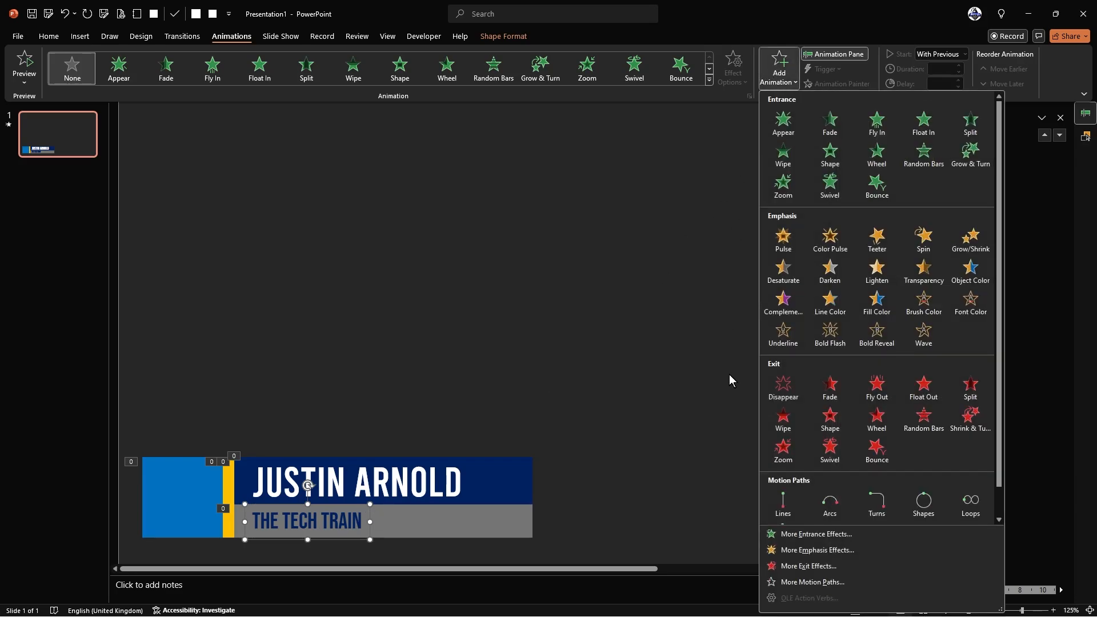
pyautogui.click(779, 535)
pyautogui.scroll(-3, 534, 362)
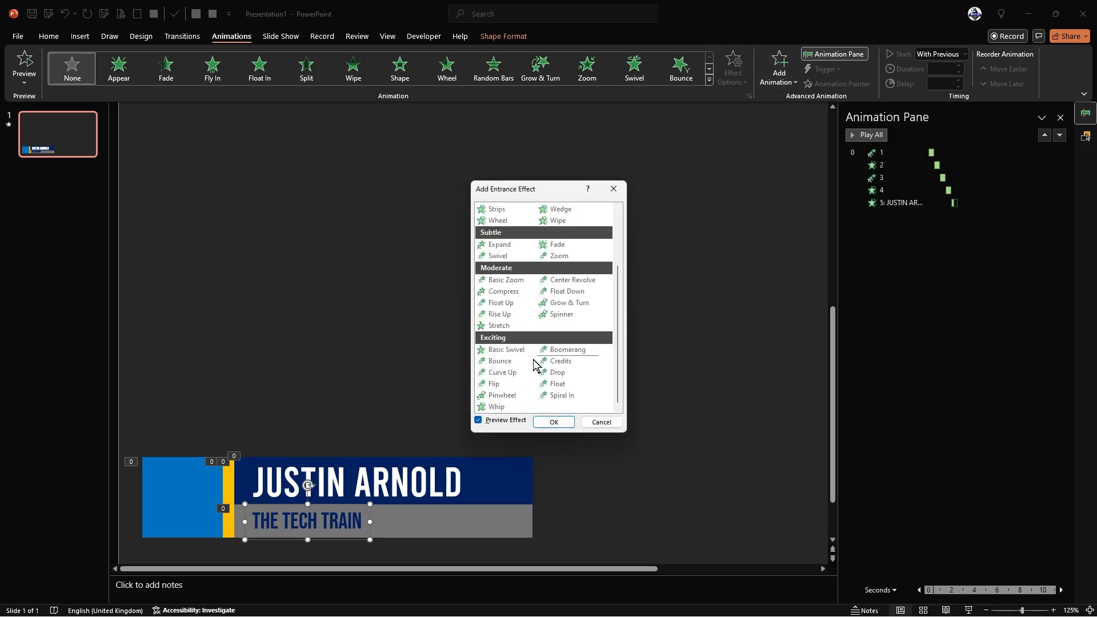
pyautogui.click(498, 407)
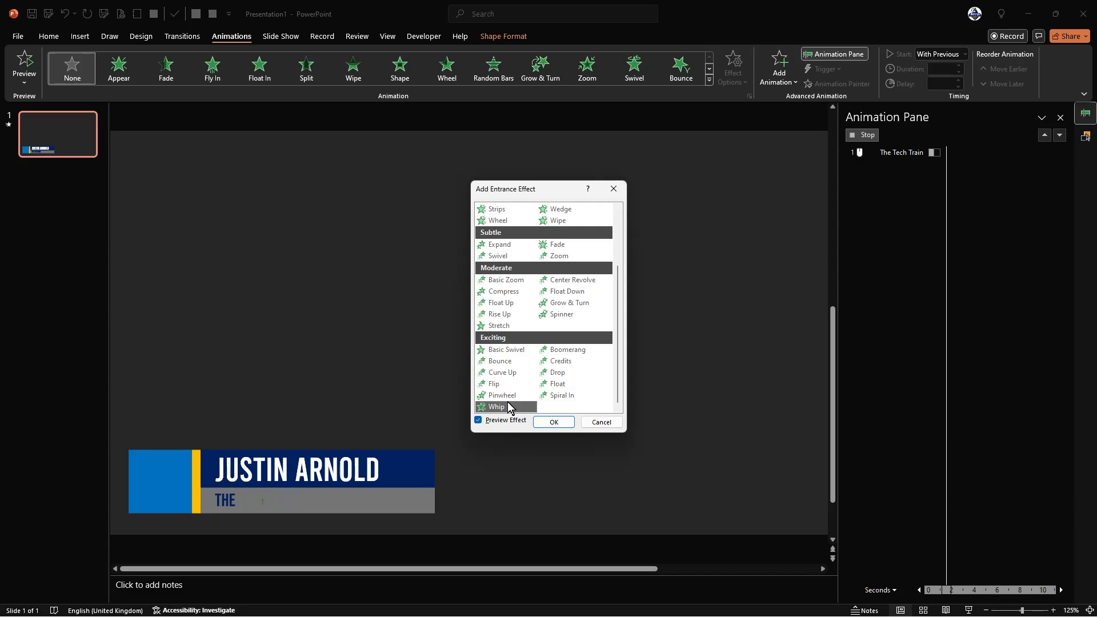
pyautogui.click(552, 423)
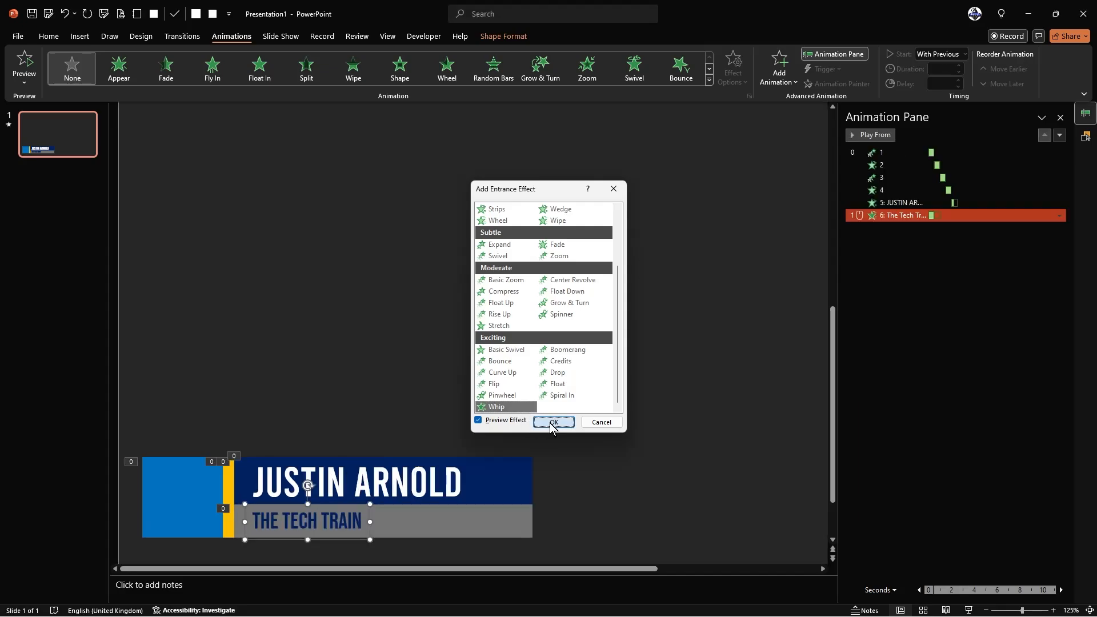
# - Set the subtitle's Whip to With Previous, Duration 00.25, Delay 02.50, then start the slide show
pyautogui.click(951, 53)
pyautogui.click(937, 80)
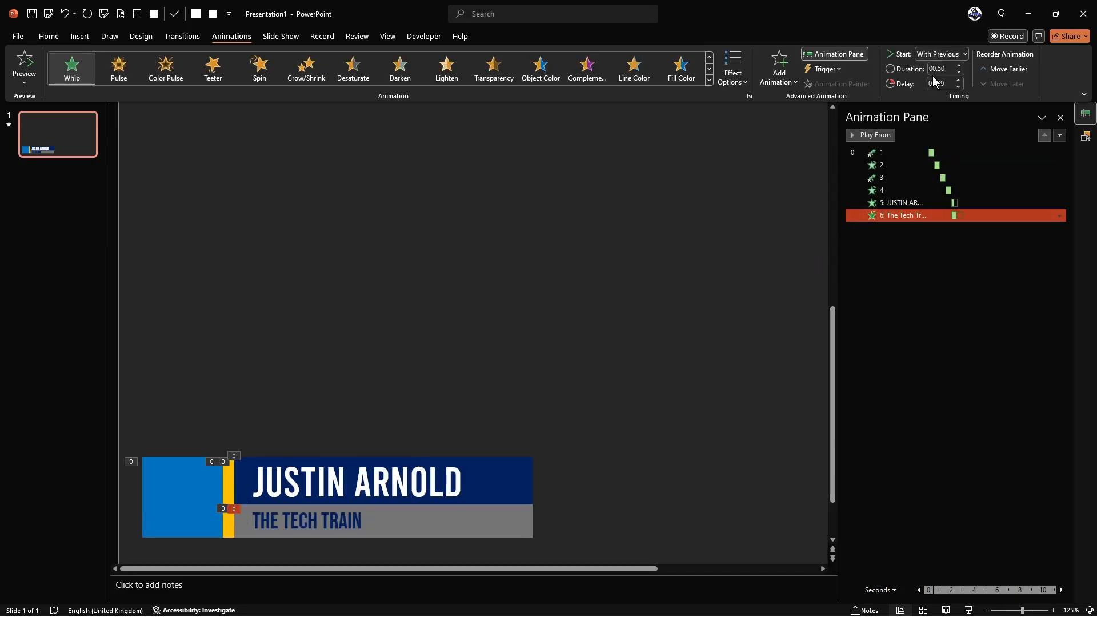
pyautogui.click(960, 72)
pyautogui.click(959, 80)
pyautogui.click(958, 80)
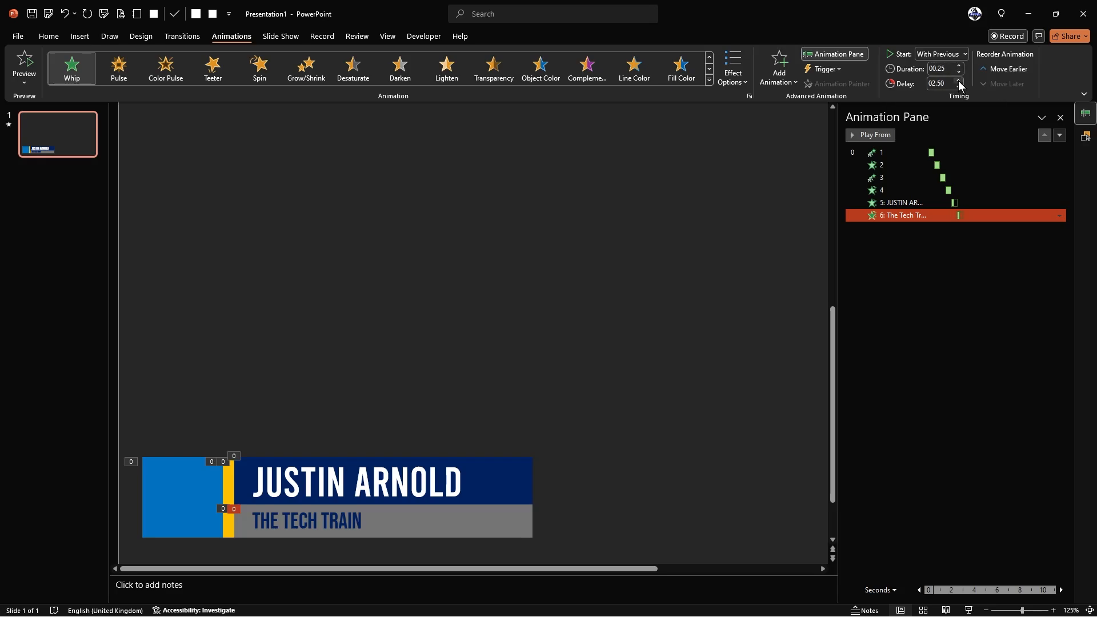
pyautogui.click(715, 224)
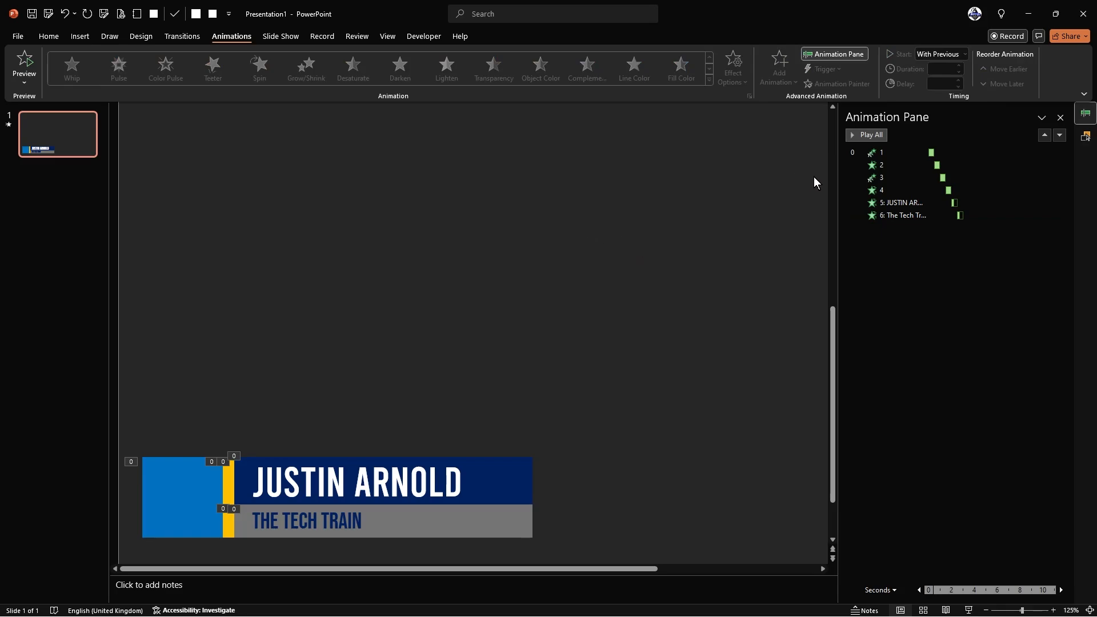
pyautogui.press('F5')
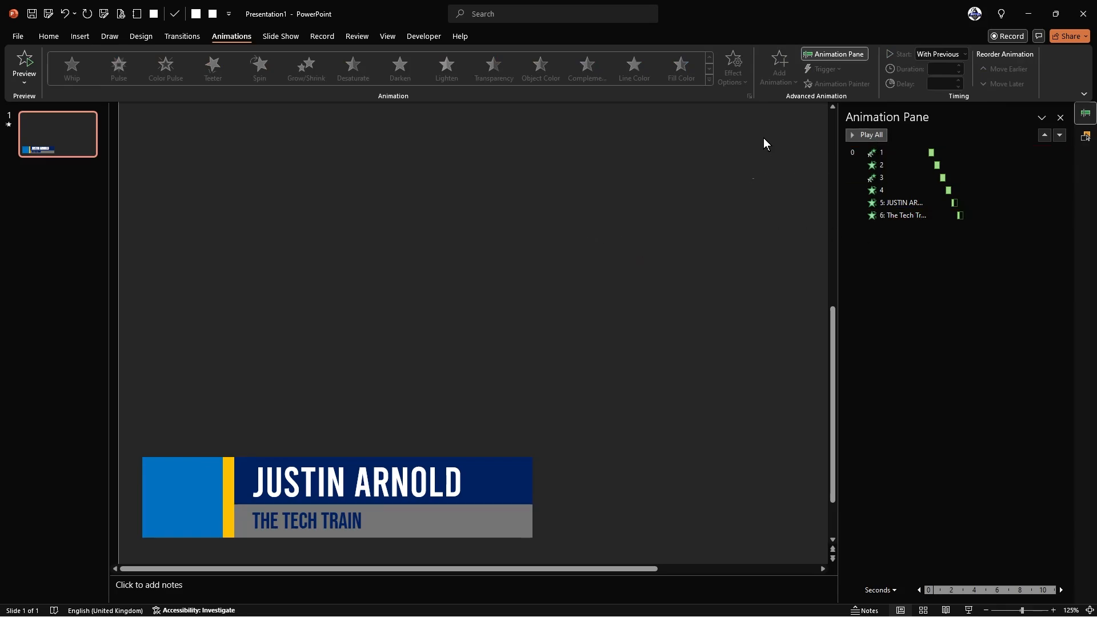
pyautogui.click(863, 136)
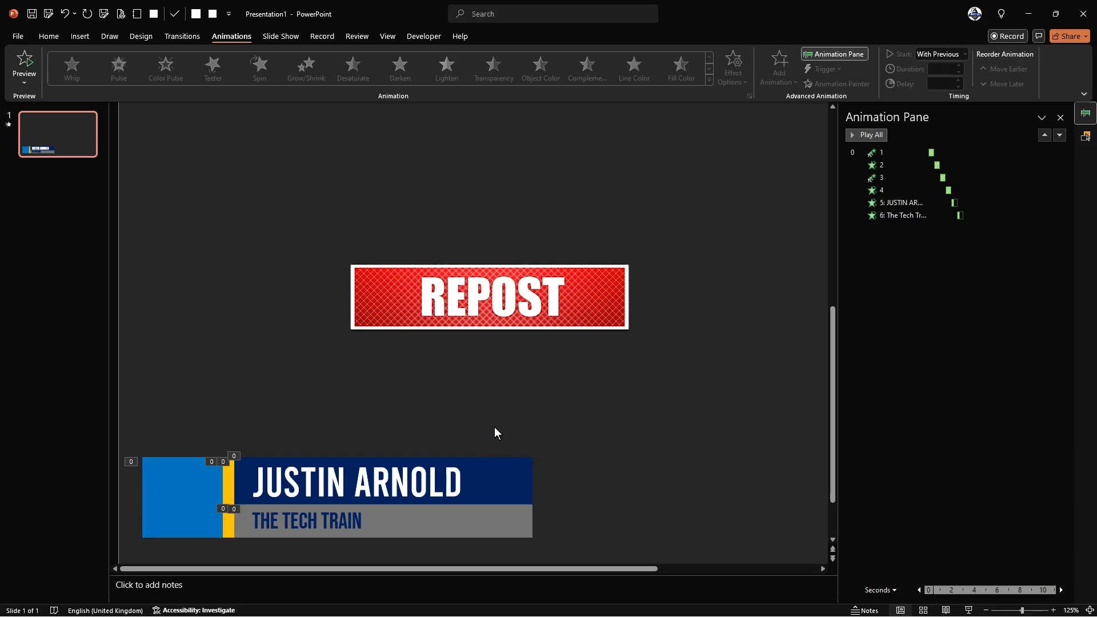
pyautogui.click(317, 522)
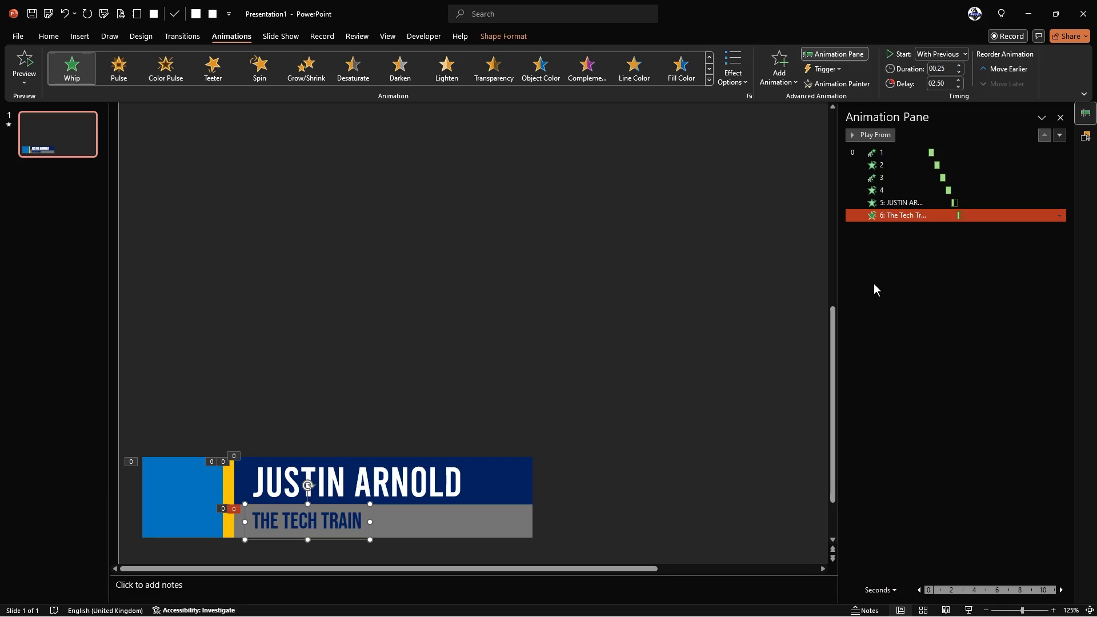
# - Add a Fade exit effect to THE TECH TRAIN subtitle
pyautogui.click(779, 67)
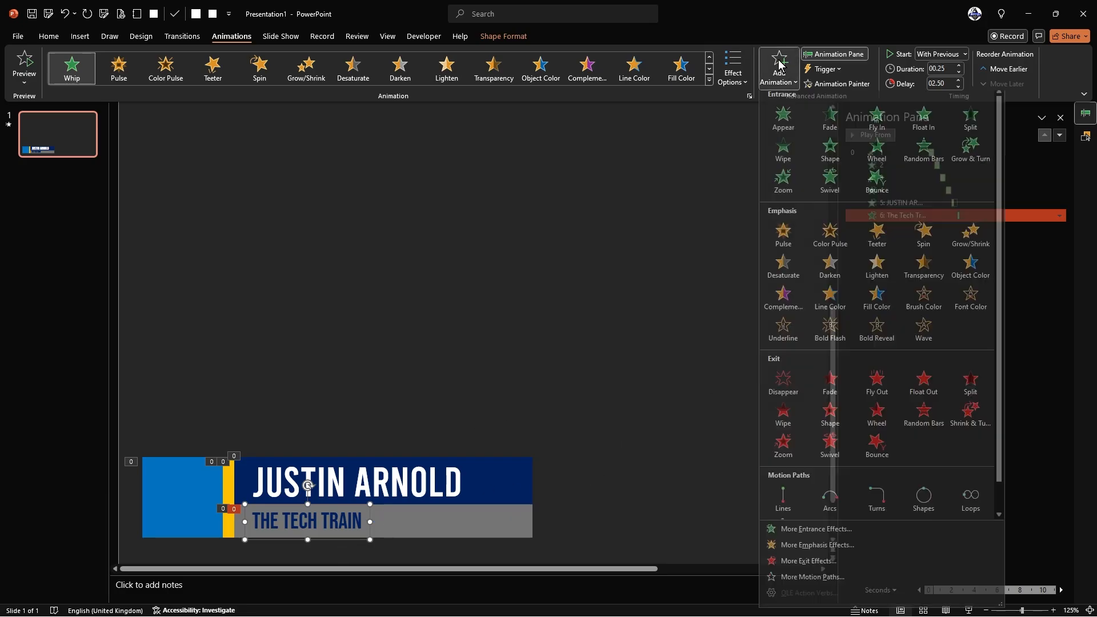
pyautogui.click(800, 565)
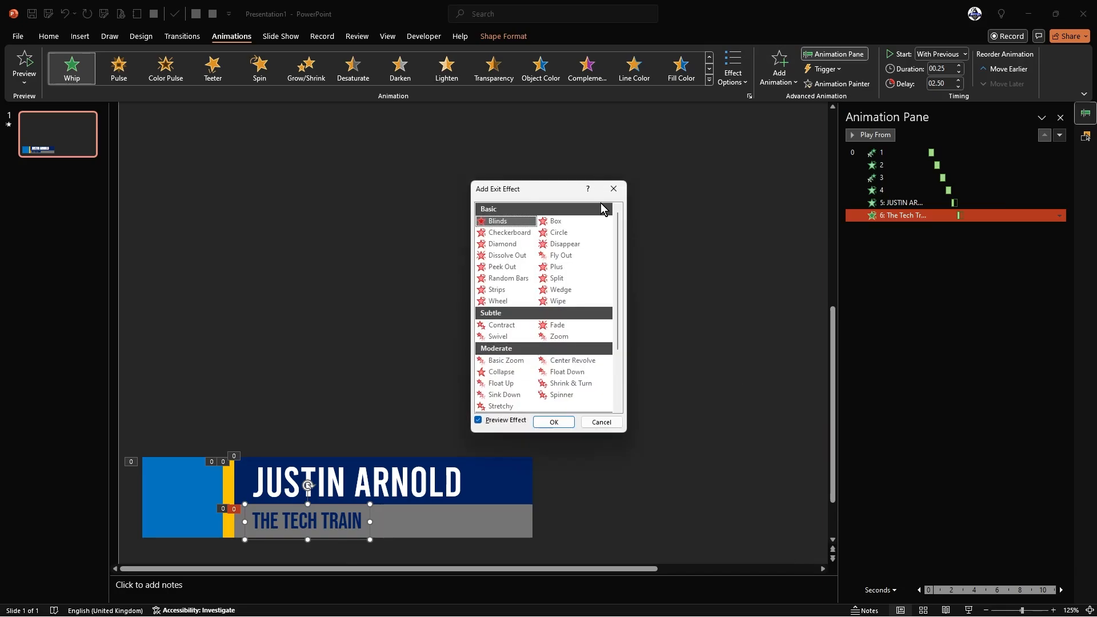
pyautogui.moveTo(558, 189); pyautogui.dragTo(563, 128)
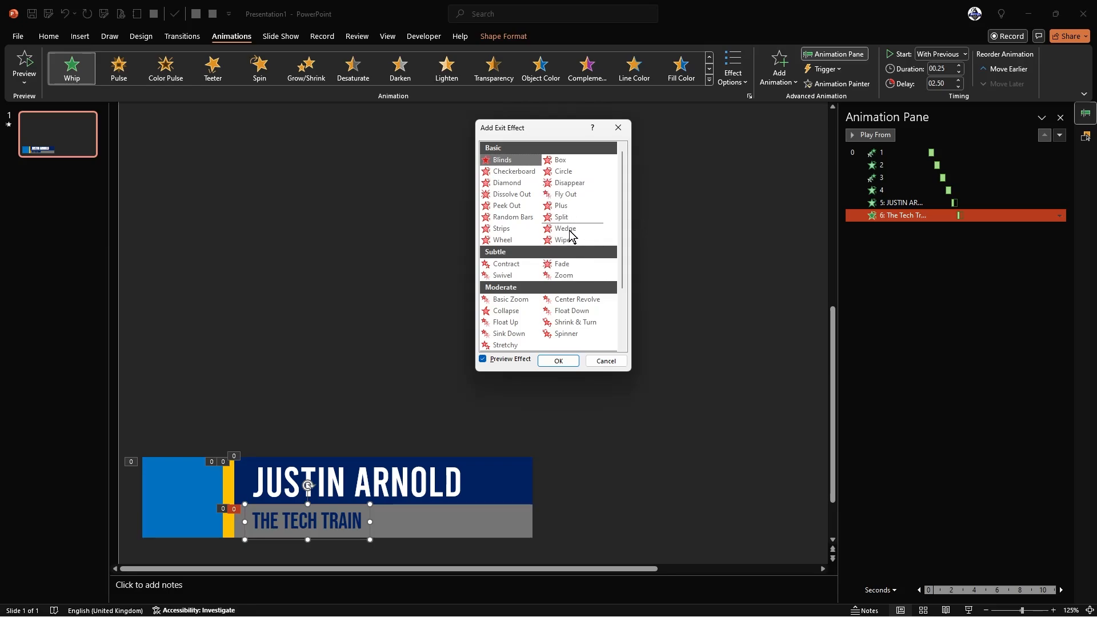
pyautogui.click(561, 266)
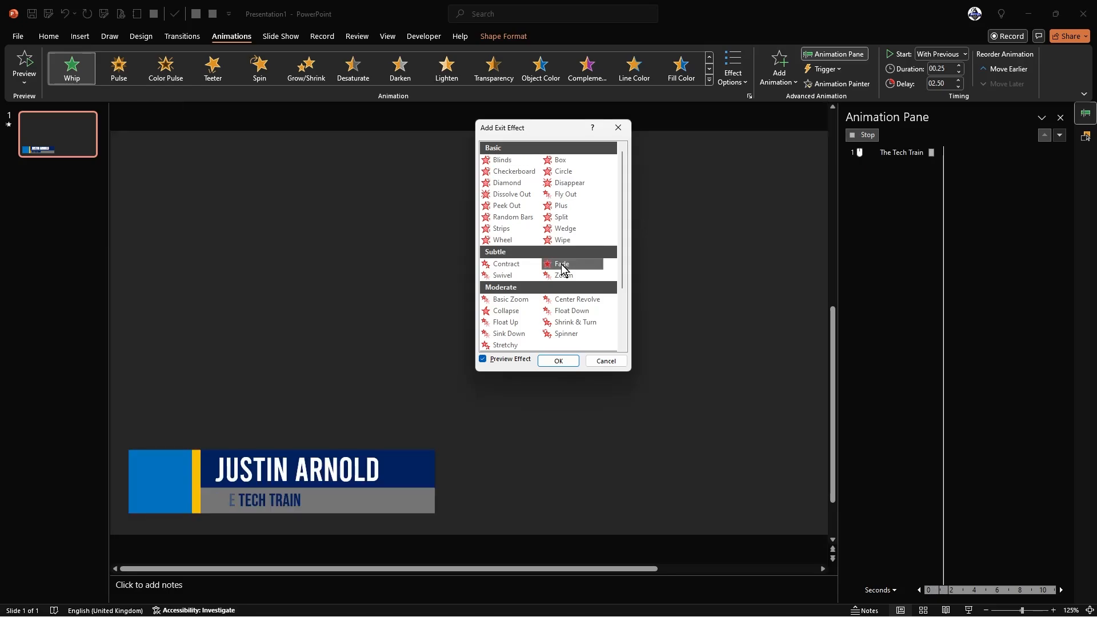
pyautogui.click(559, 361)
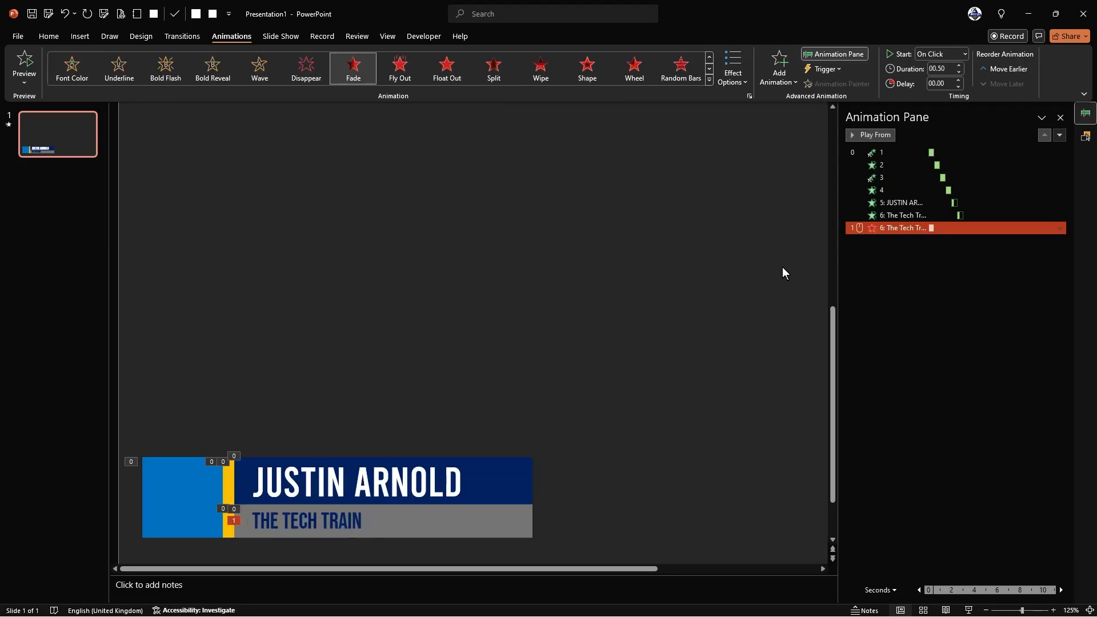
# - Set the subtitle's Fade exit to start With Previous with a 06.50 delay
pyautogui.click(950, 54)
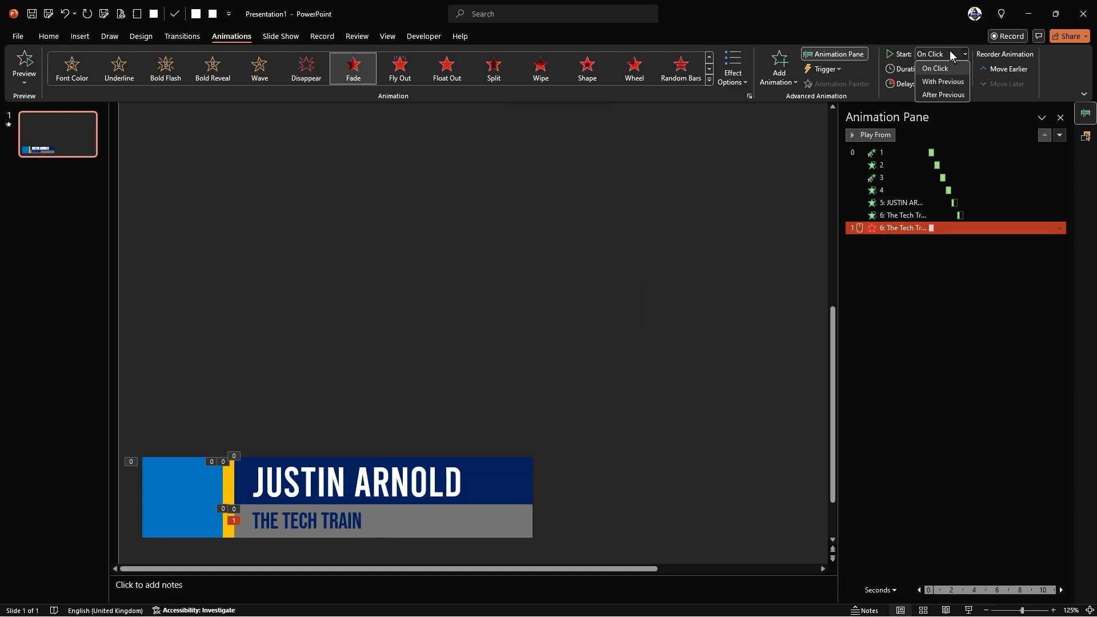
pyautogui.click(942, 84)
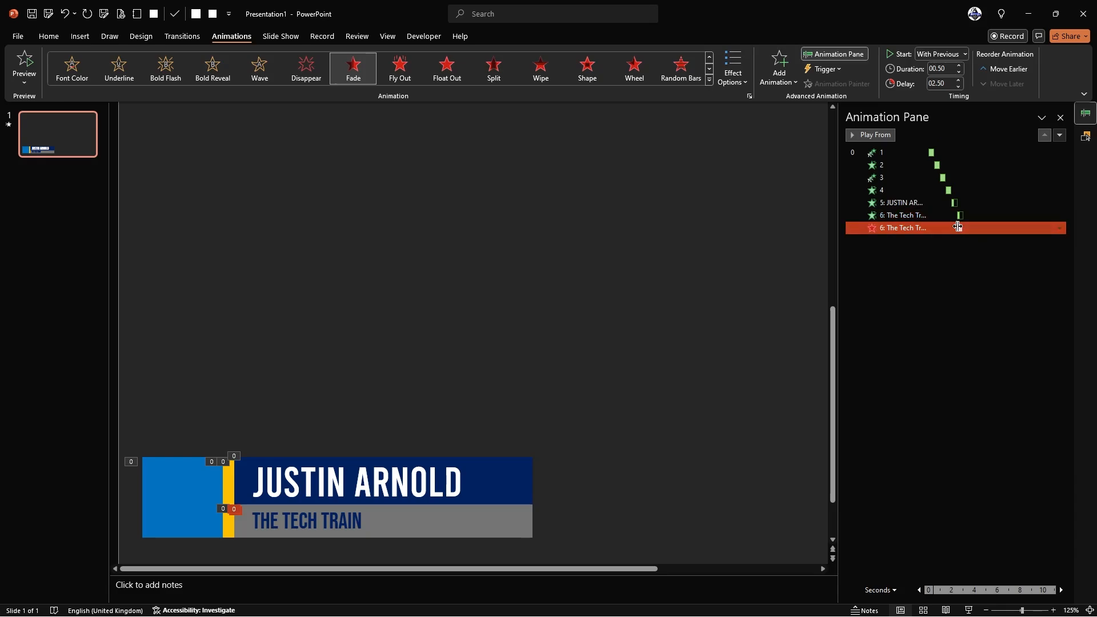
pyautogui.click(937, 84)
pyautogui.press('Left')
pyautogui.press('Right')
pyautogui.click(949, 68)
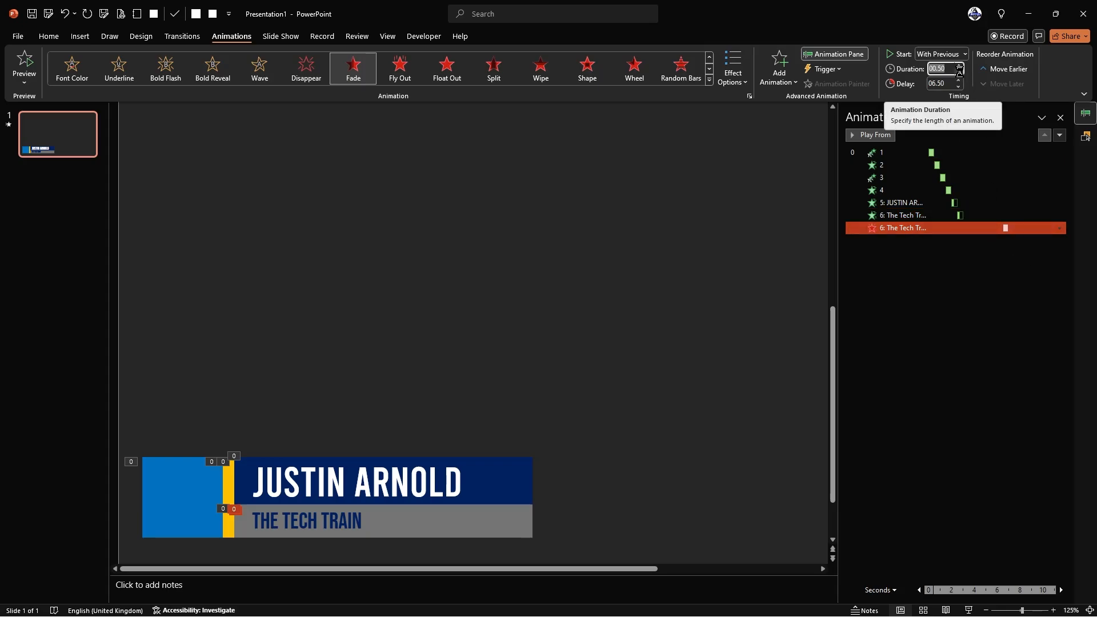
pyautogui.click(968, 283)
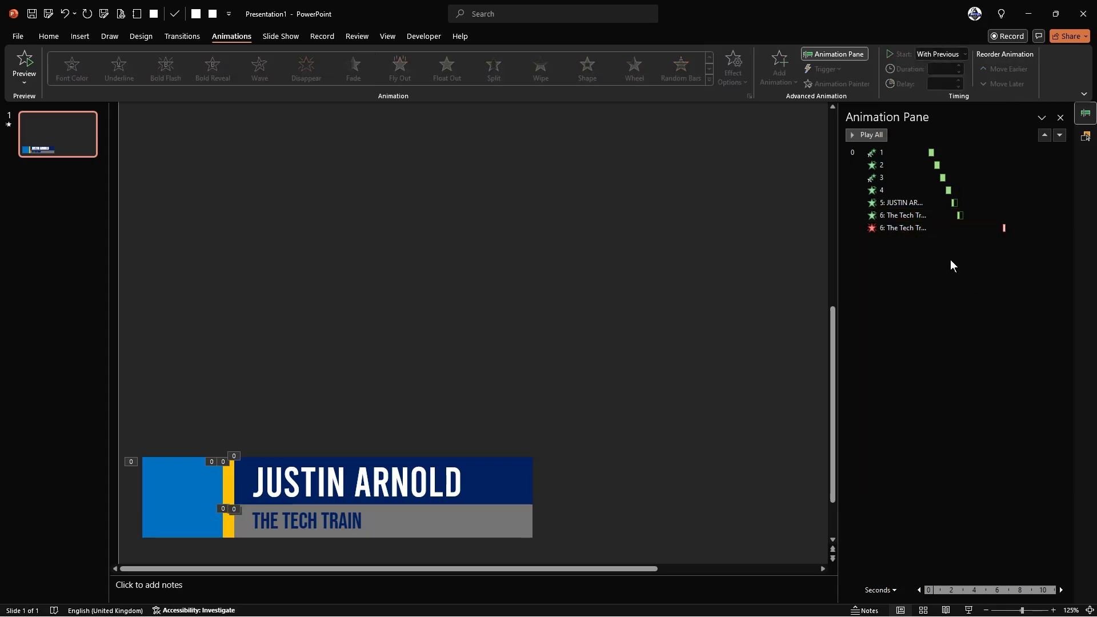
pyautogui.click(389, 480)
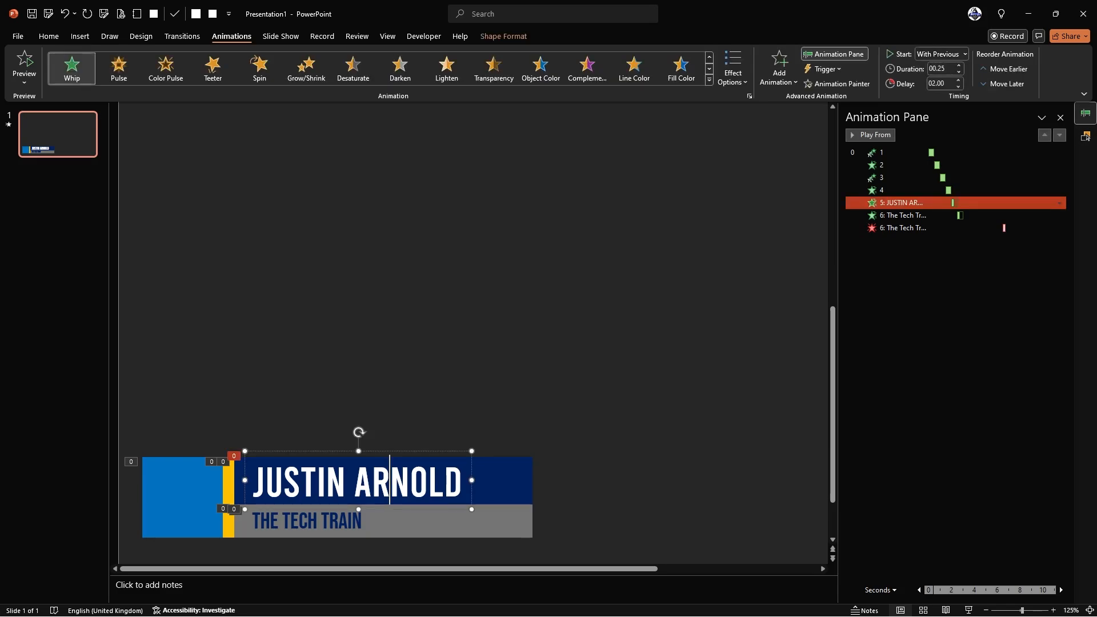
pyautogui.click(779, 67)
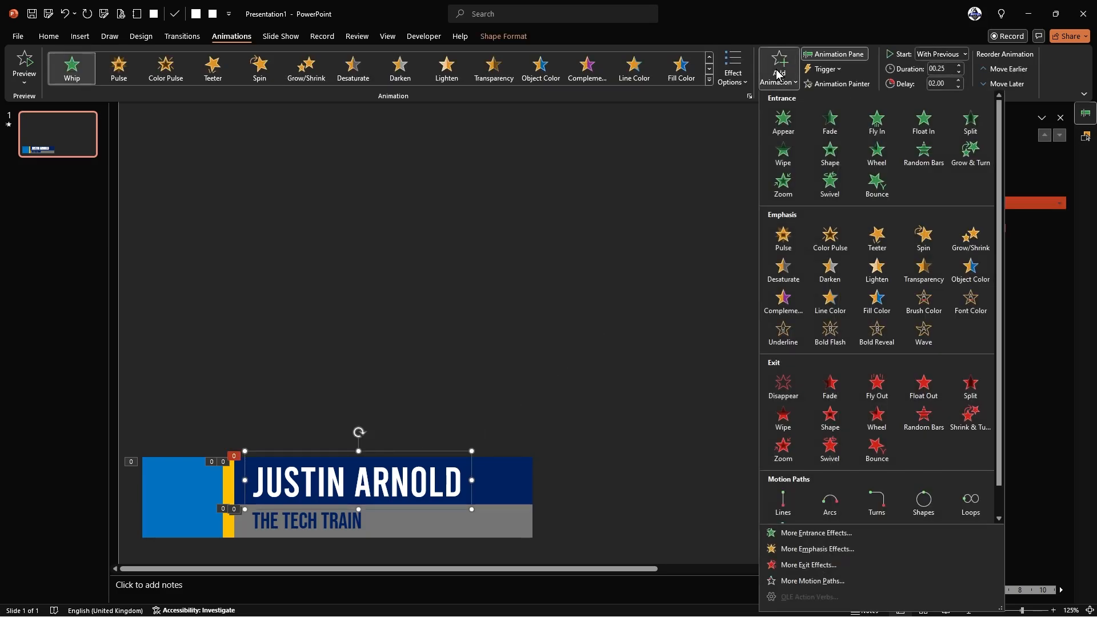
pyautogui.click(796, 567)
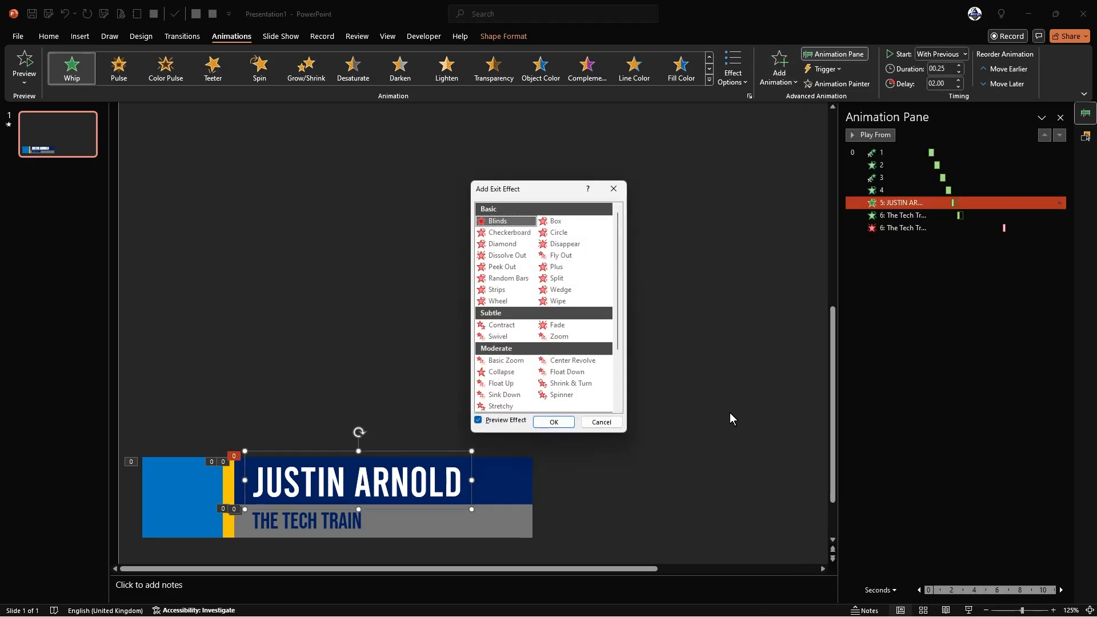
pyautogui.scroll(-2, 571, 337)
pyautogui.scroll(1, 583, 281)
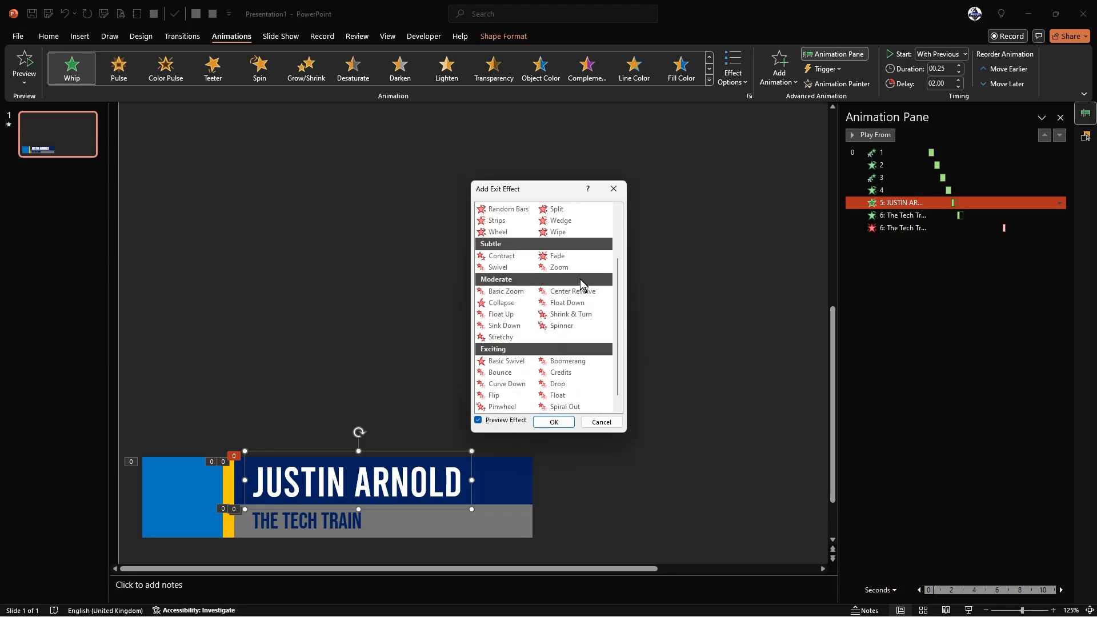
pyautogui.click(566, 257)
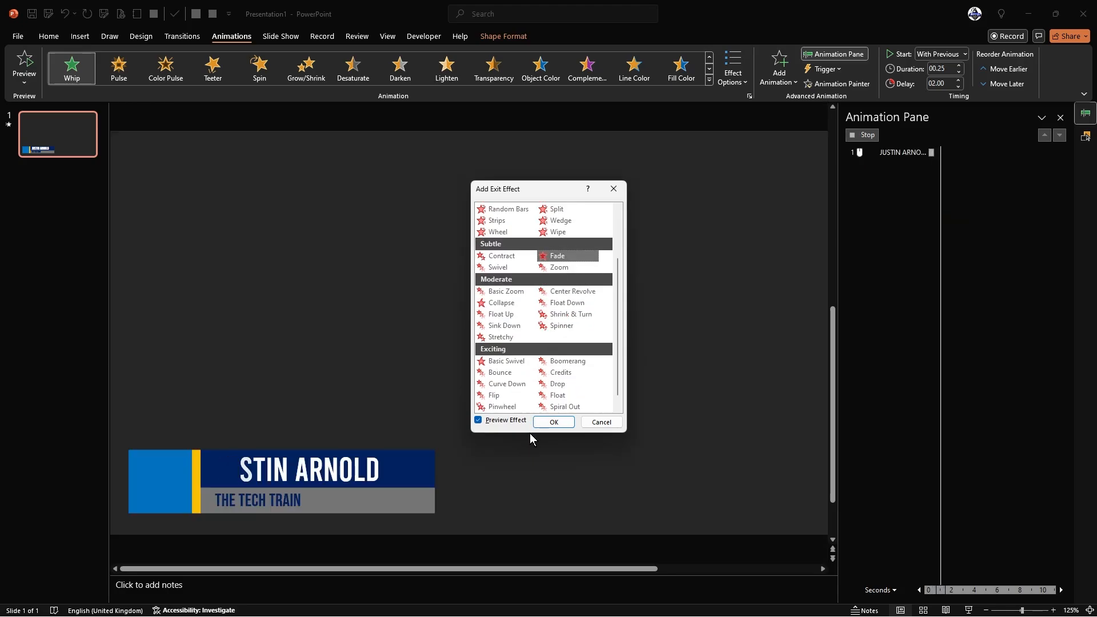
pyautogui.click(554, 422)
# - Set the name's Fade exit to start With Previous with a 06.75 delay
pyautogui.click(947, 55)
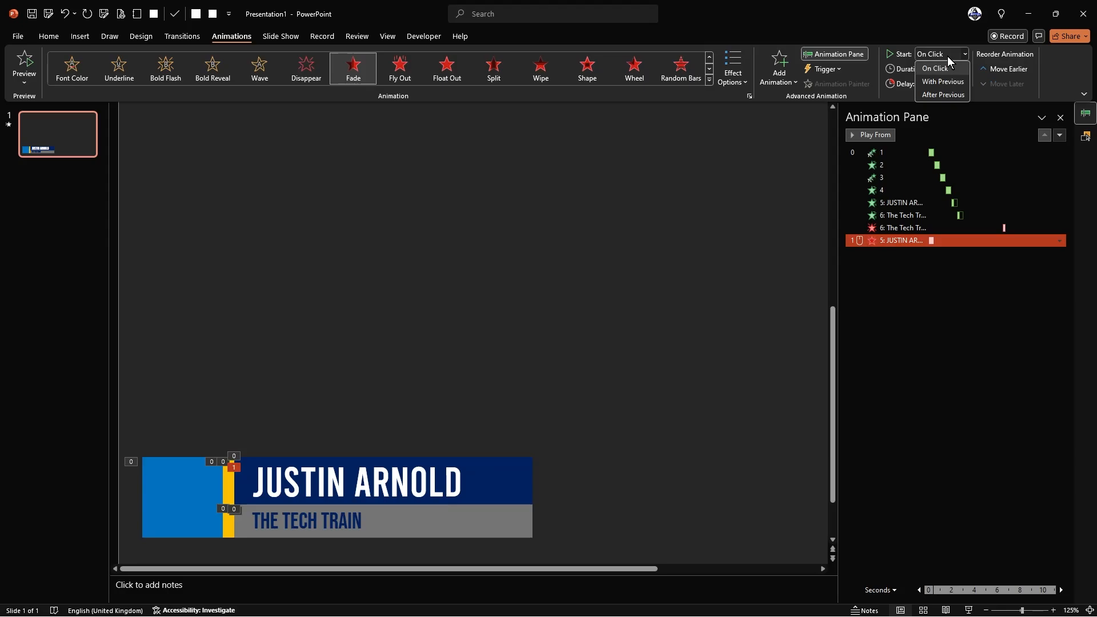
pyautogui.click(943, 81)
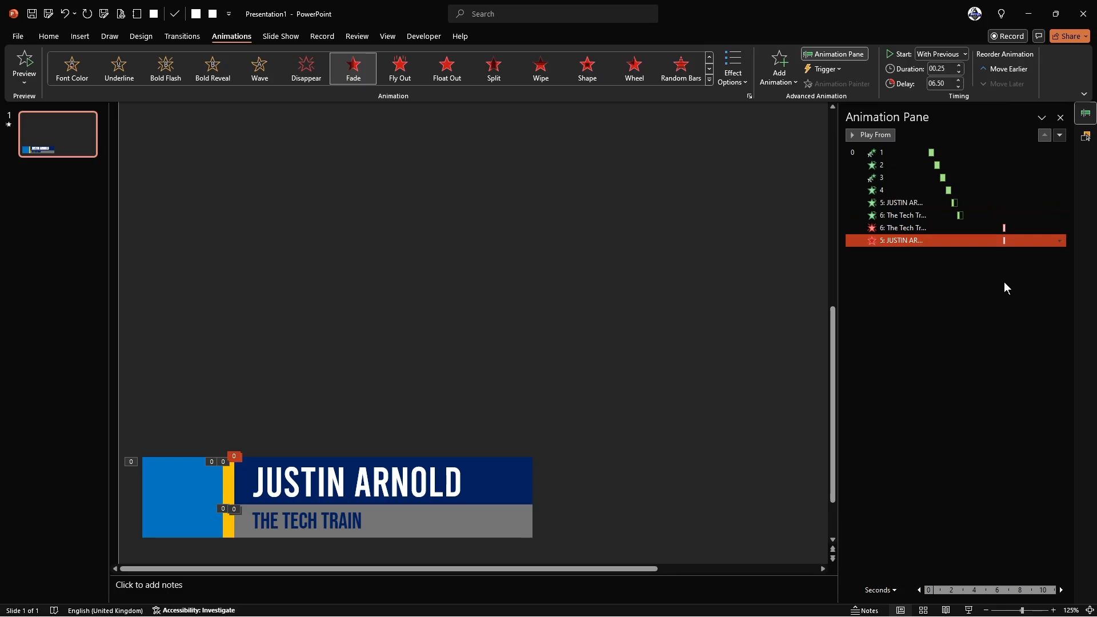
pyautogui.click(960, 81)
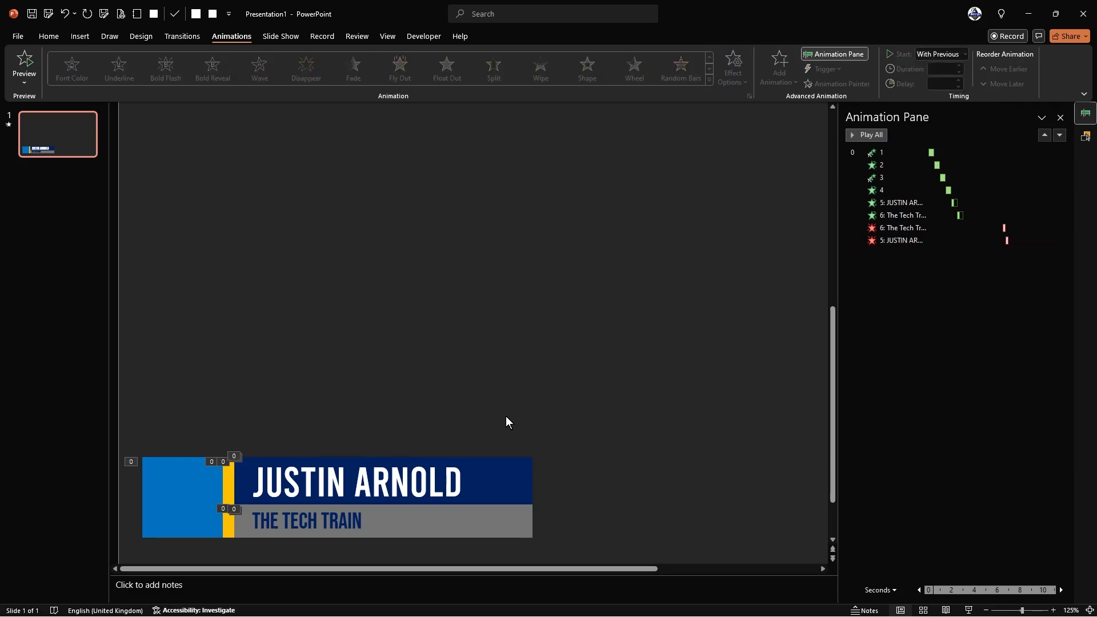
# - Add a Peek Out exit effect to the grey subtitle bar
pyautogui.click(516, 531)
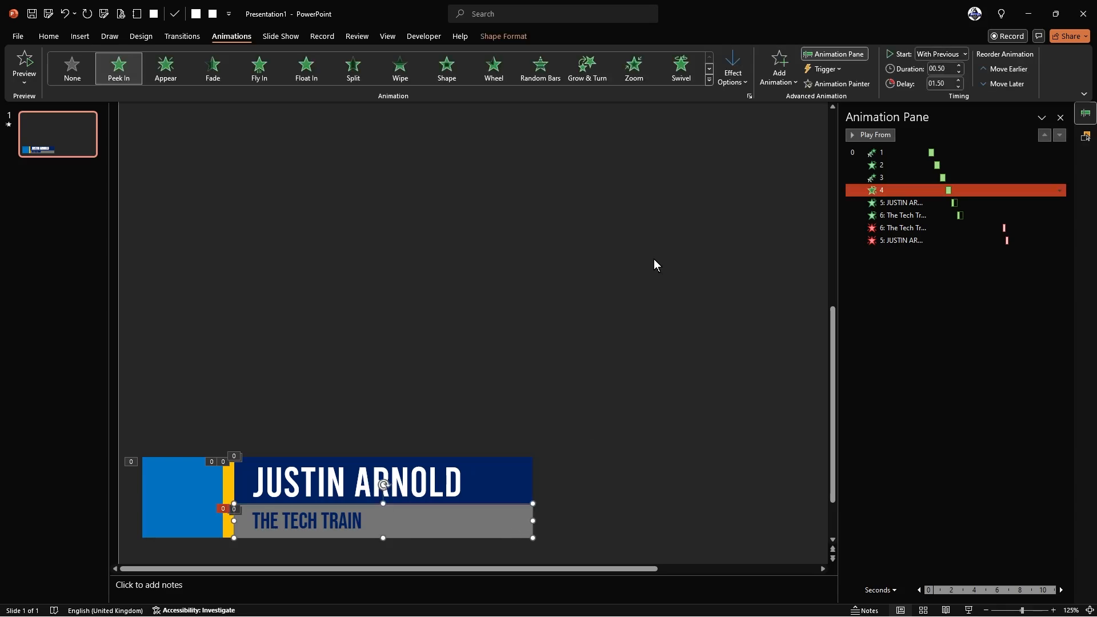
pyautogui.click(780, 65)
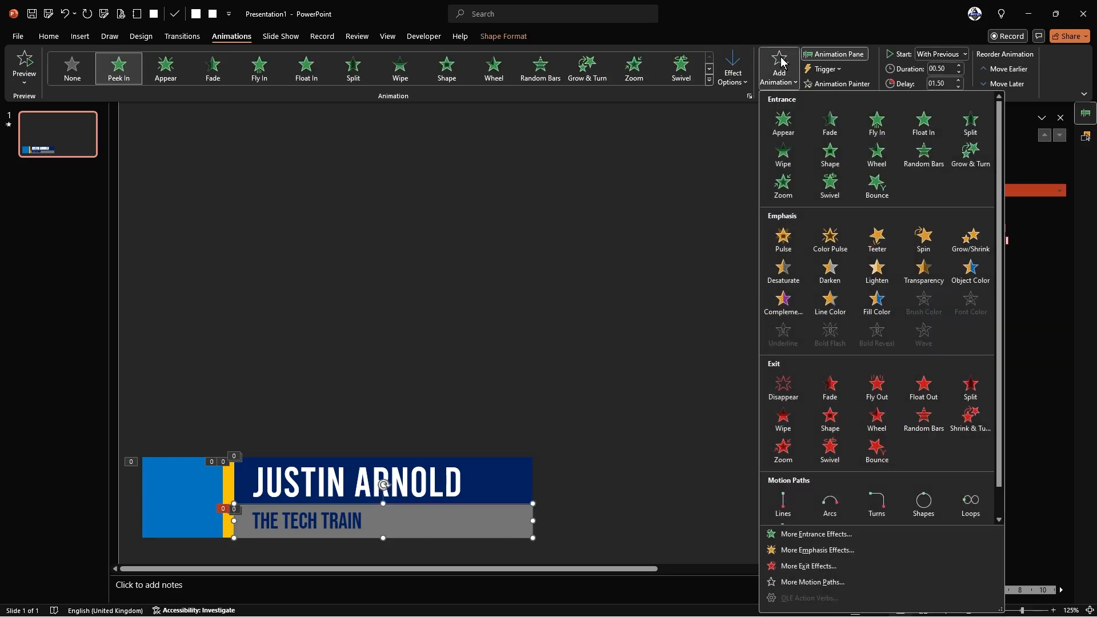
pyautogui.click(801, 567)
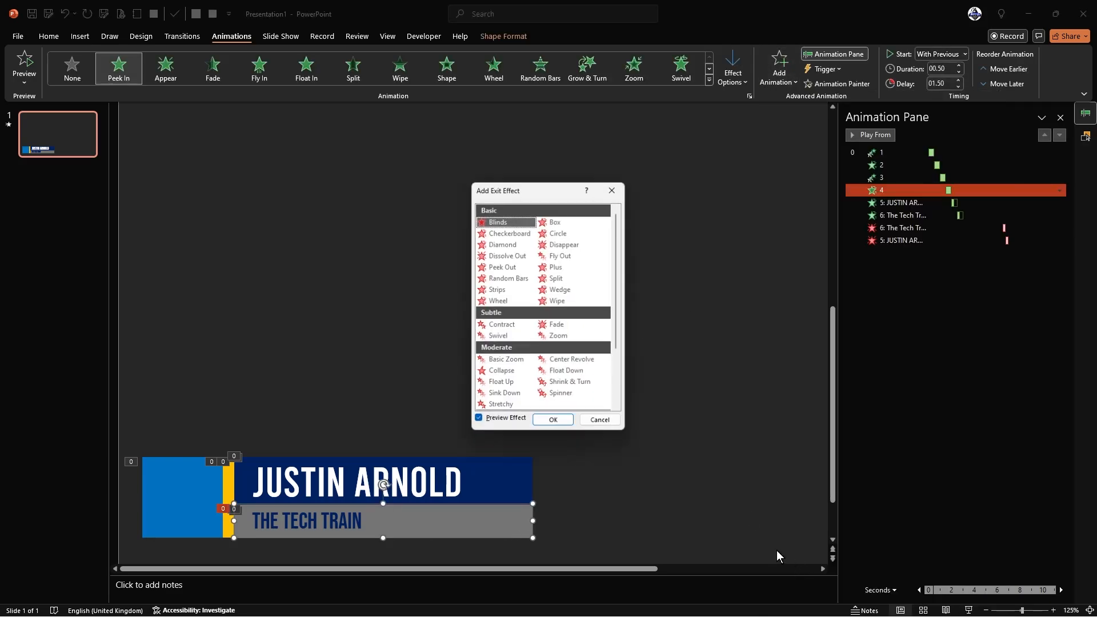
pyautogui.moveTo(561, 188); pyautogui.dragTo(559, 155)
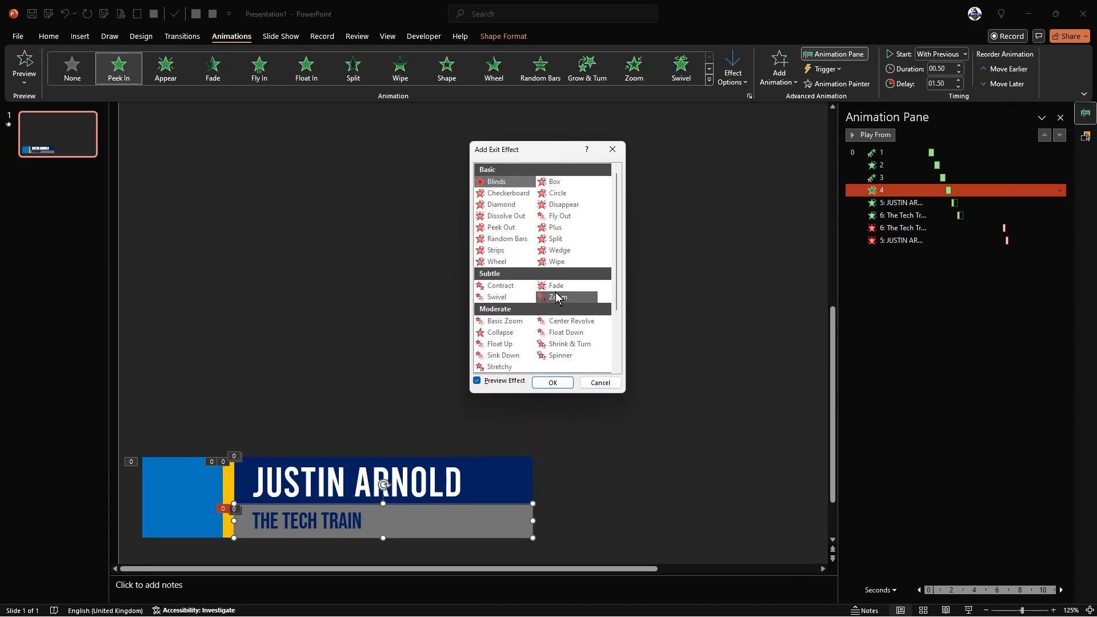
pyautogui.click(508, 228)
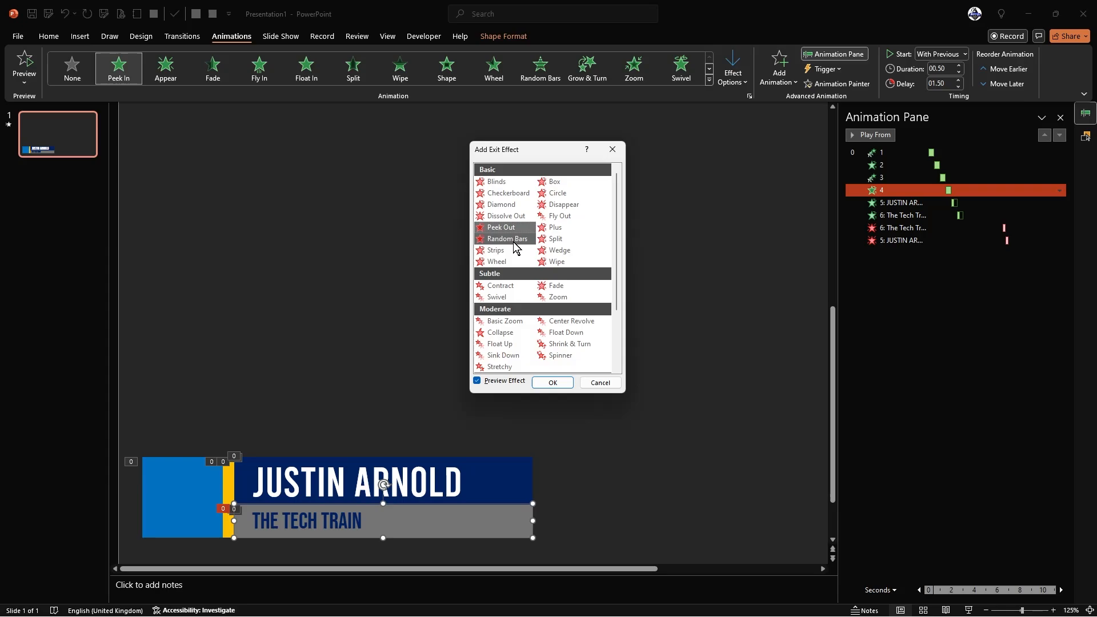
pyautogui.click(552, 382)
# - Set the bar's Peek Out to the top, starting With Previous after a 7-second delay
pyautogui.click(737, 67)
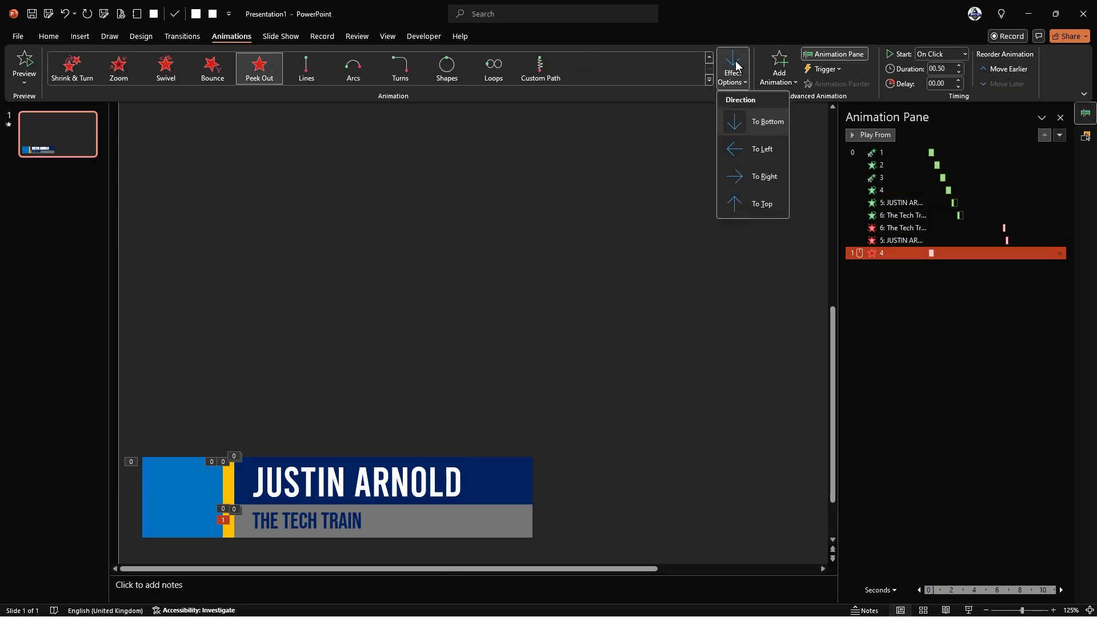
pyautogui.click(752, 196)
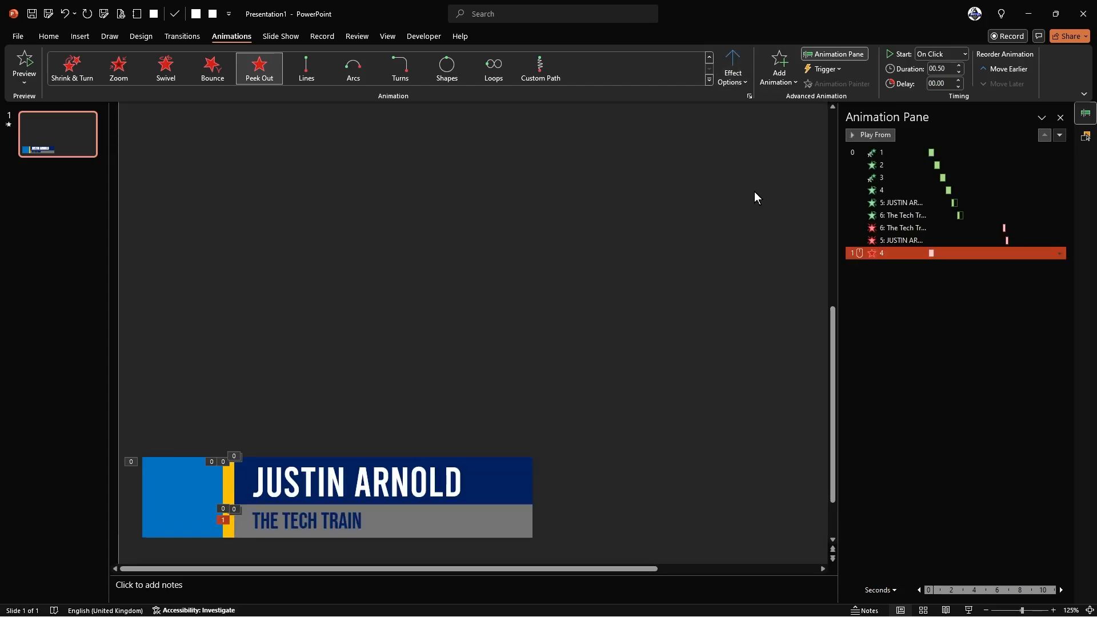
pyautogui.click(935, 57)
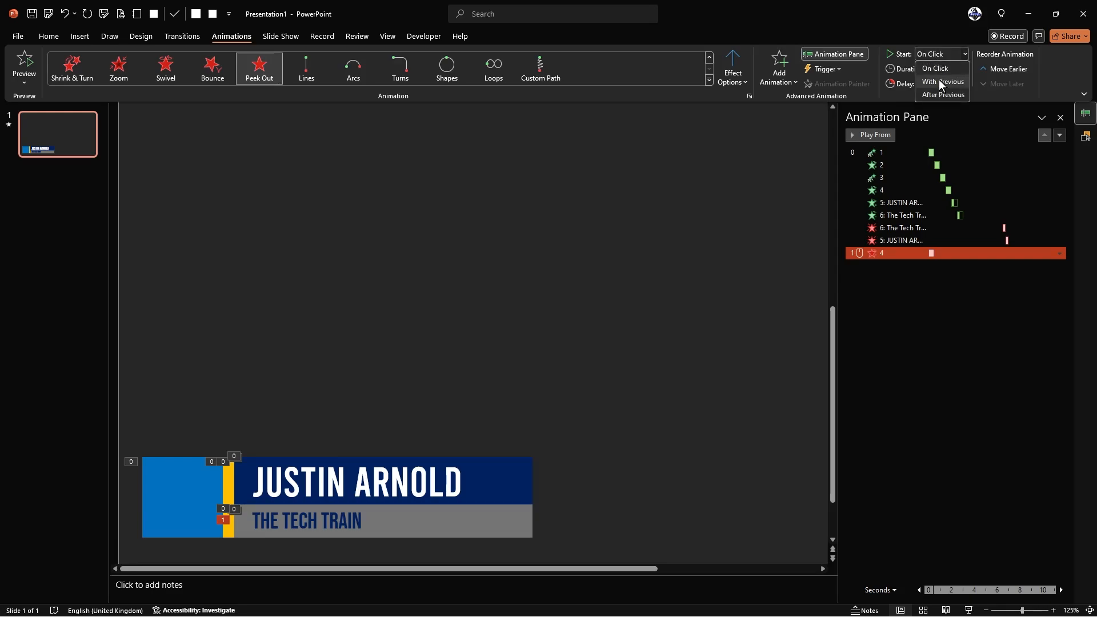
pyautogui.click(941, 82)
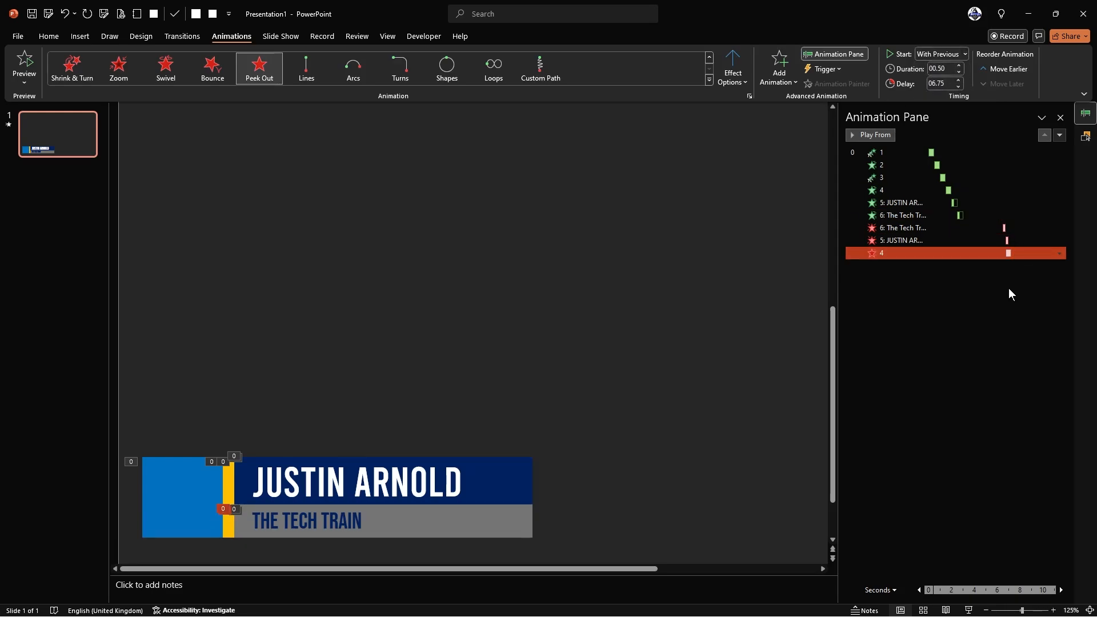
pyautogui.click(958, 80)
# - Add a Peek Out exit effect to the navy name bar
pyautogui.click(518, 462)
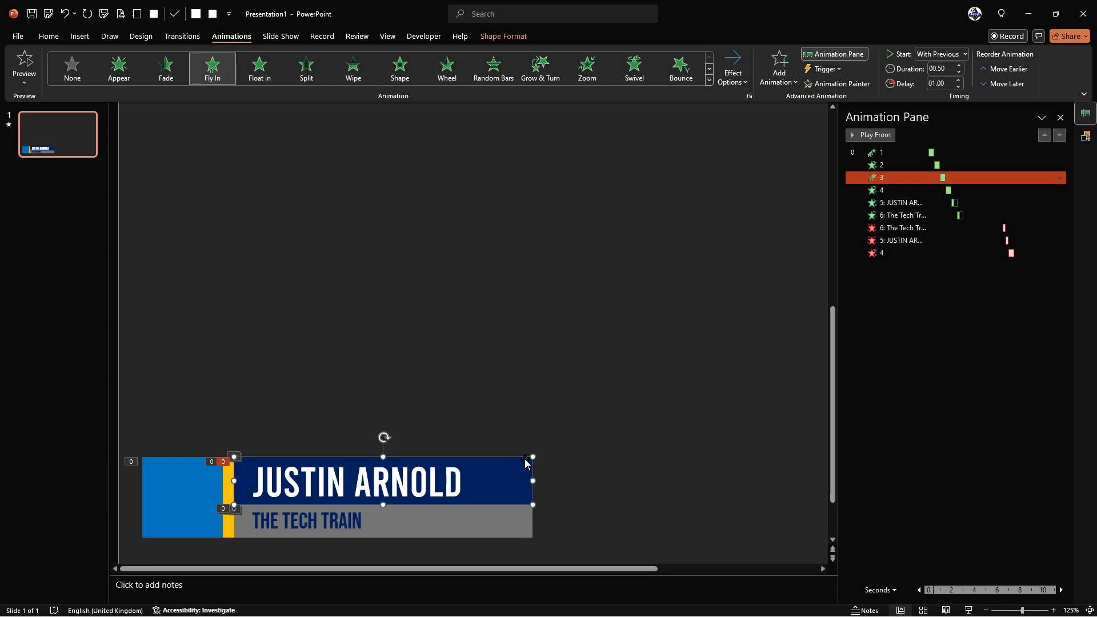
pyautogui.click(779, 68)
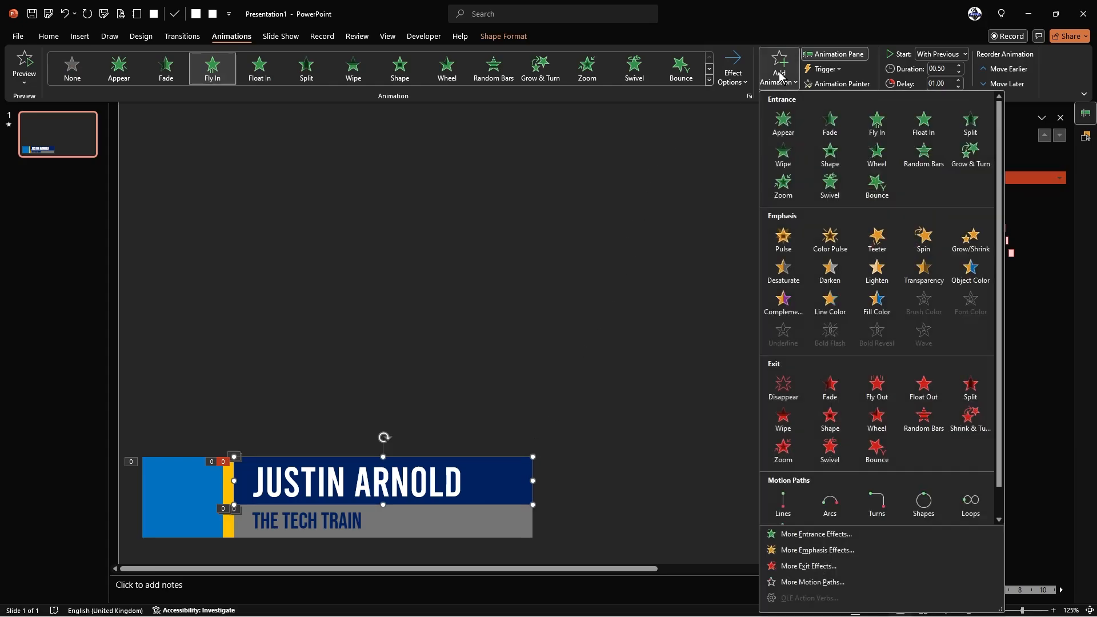
pyautogui.click(799, 567)
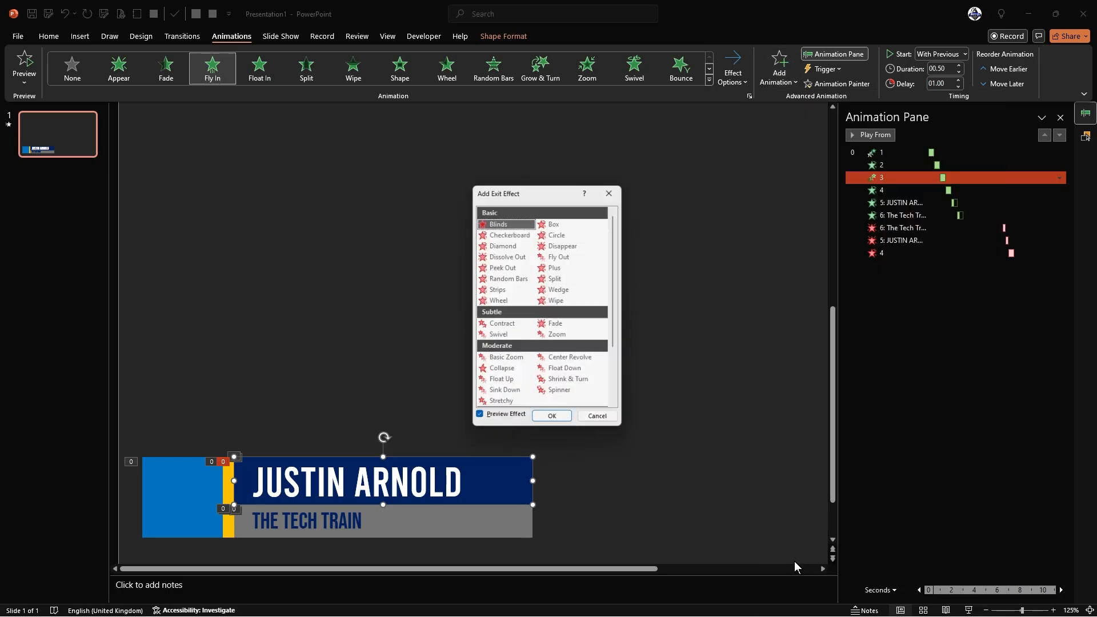
pyautogui.moveTo(559, 192); pyautogui.dragTo(549, 176)
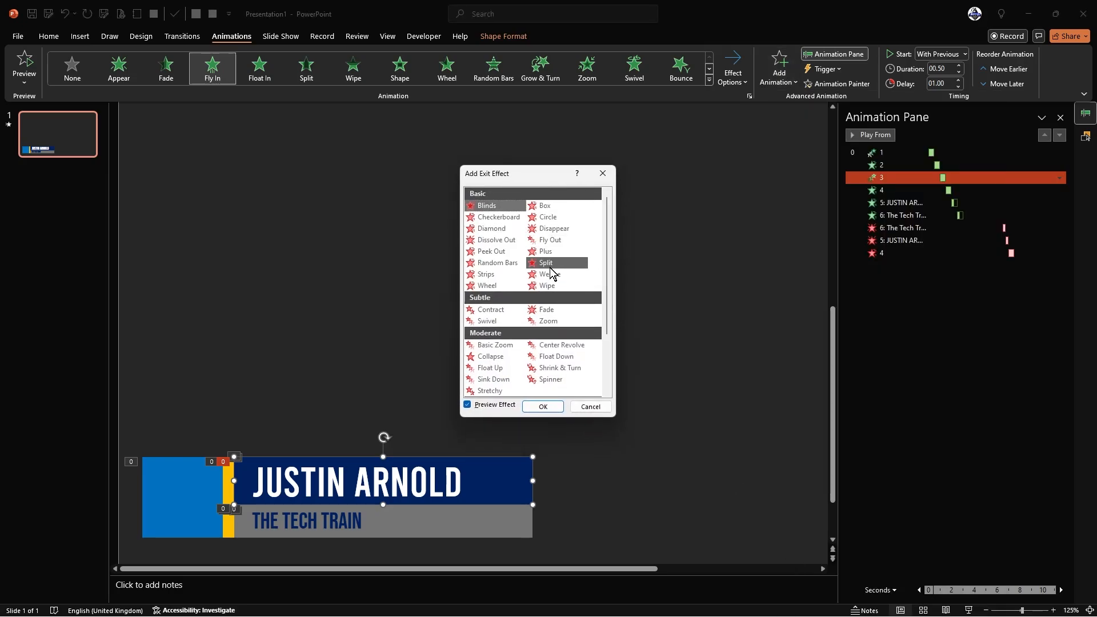
pyautogui.click(494, 251)
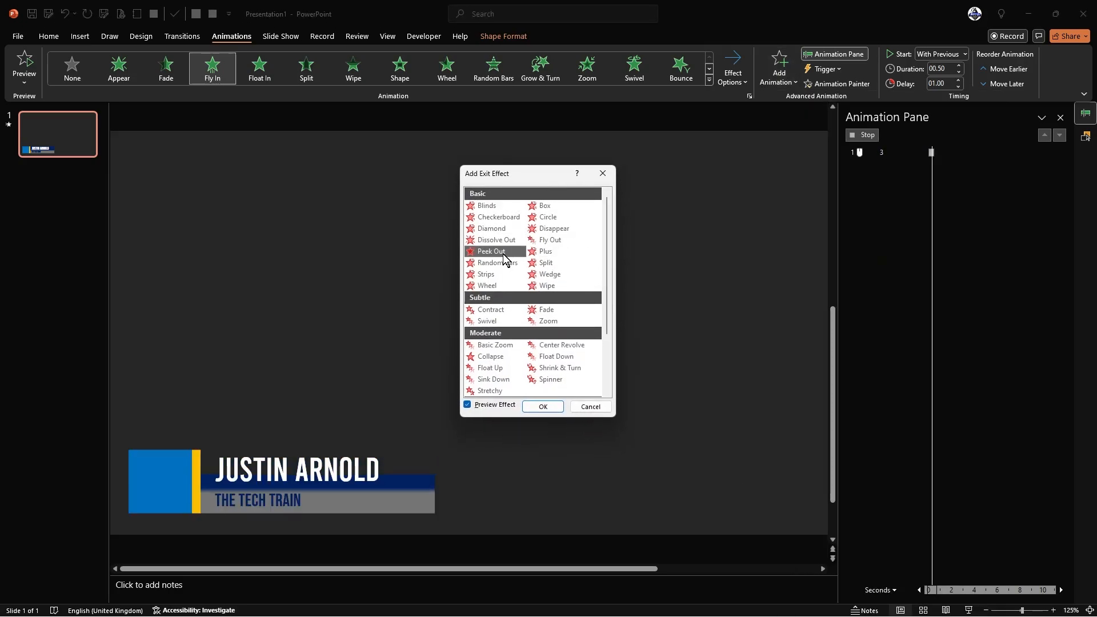
pyautogui.click(543, 406)
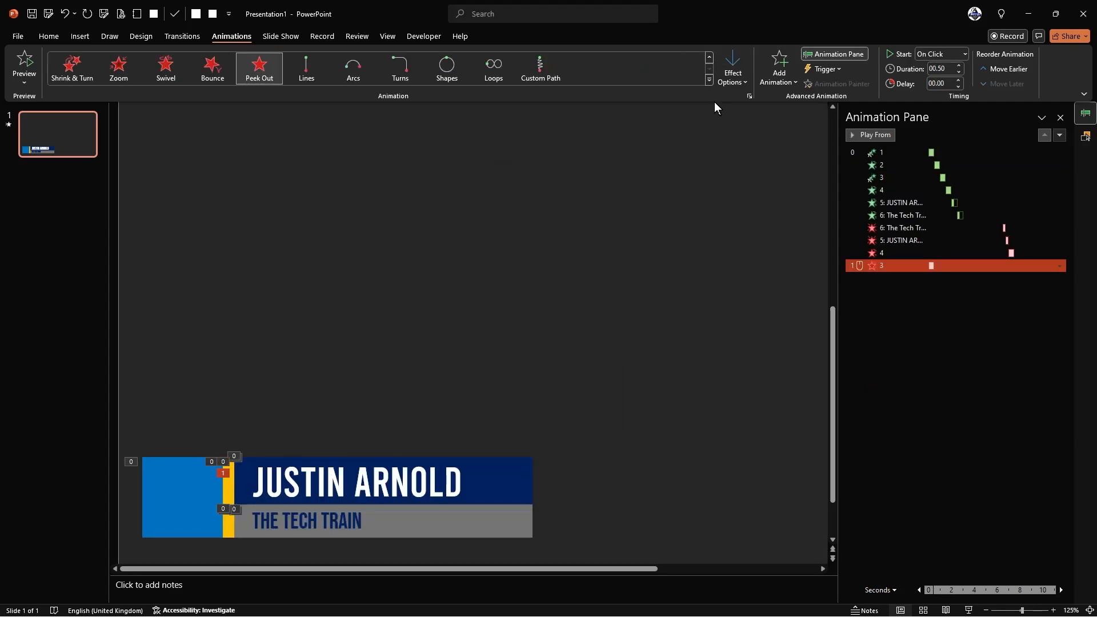
# - Set the name bar's exit to the left, With Previous, after a 7.5-second delay
pyautogui.click(722, 79)
pyautogui.click(743, 148)
pyautogui.click(950, 57)
pyautogui.click(940, 82)
pyautogui.click(958, 81)
pyautogui.keyDown('shift'); pyautogui.click(1012, 253); pyautogui.keyUp('shift')
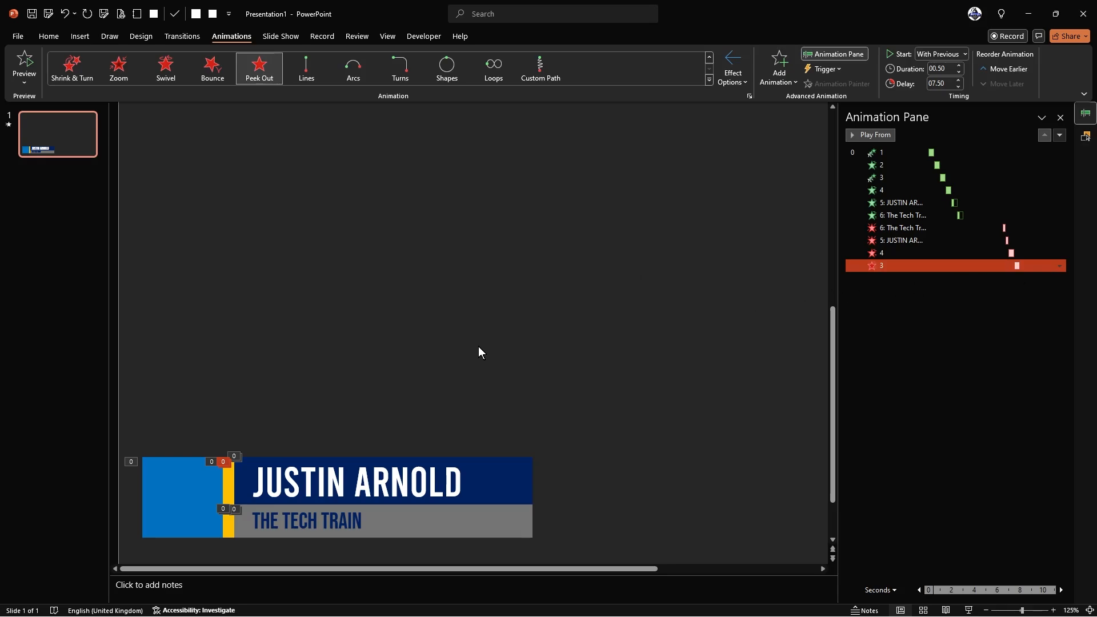
pyautogui.click(460, 348)
# - Add a Peek Out exit effect to the yellow stripe
pyautogui.click(227, 484)
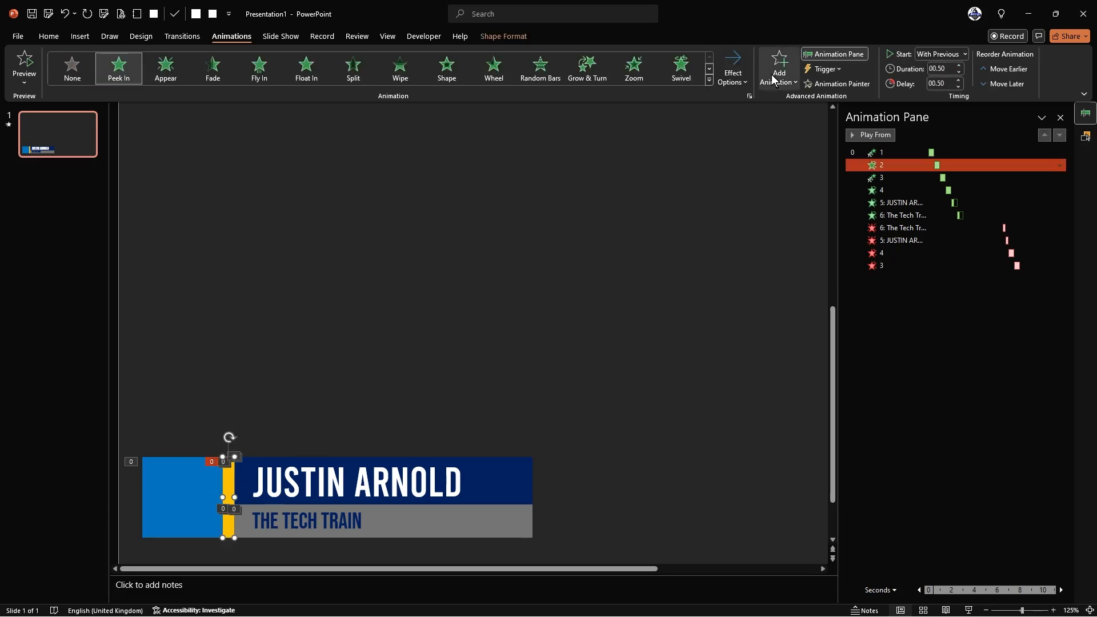
pyautogui.click(777, 68)
pyautogui.click(790, 568)
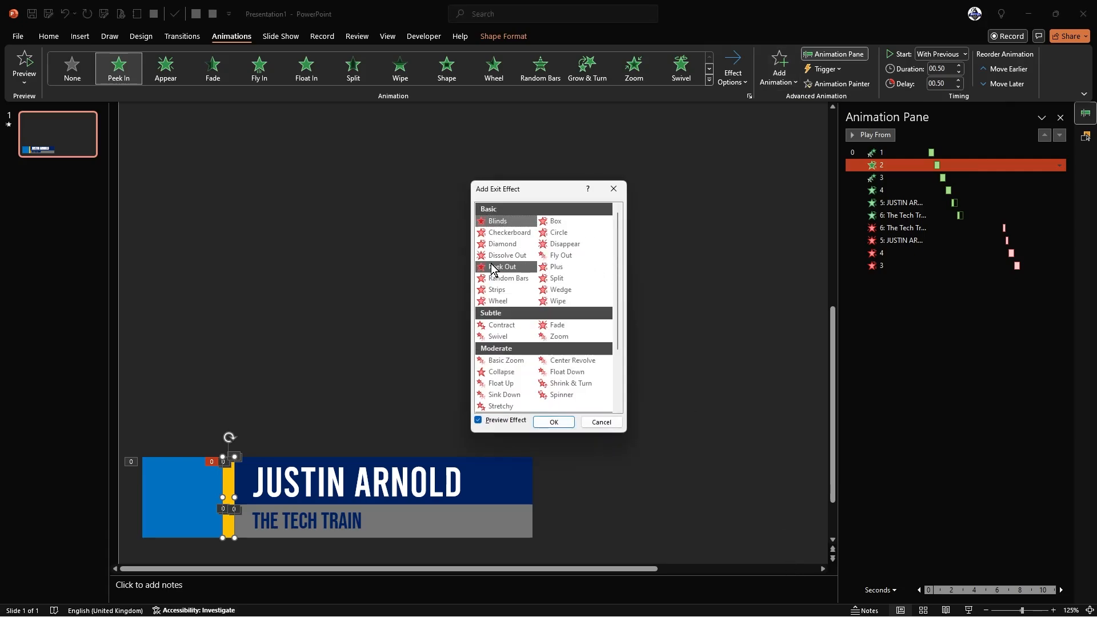
pyautogui.click(493, 267)
pyautogui.click(554, 422)
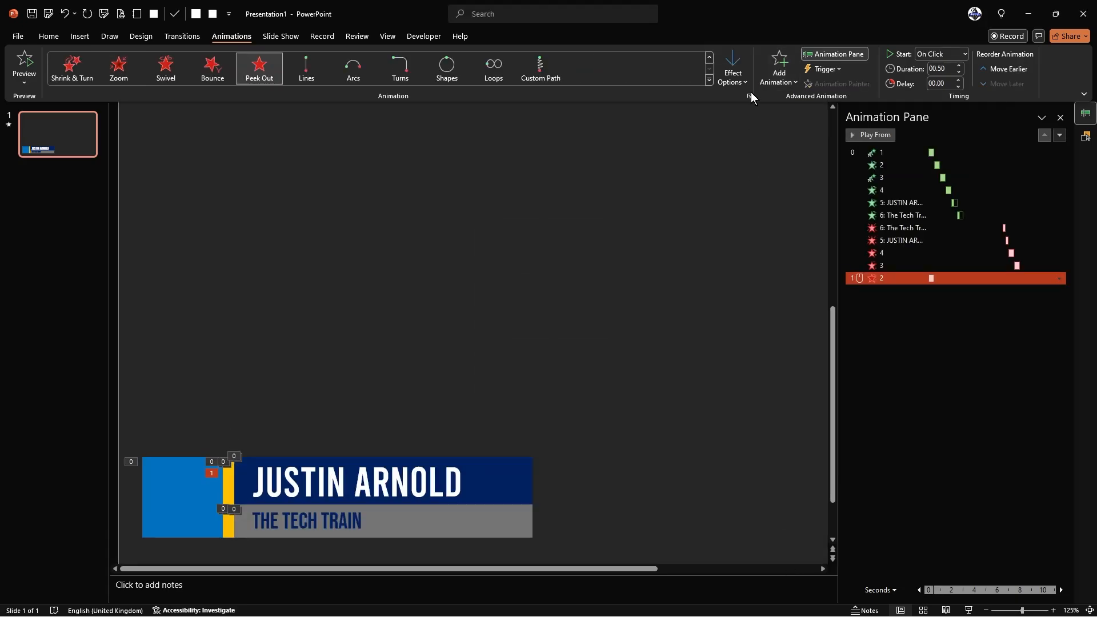
# - Set the stripe's exit to the left, With Previous, after an 8-second delay
pyautogui.click(733, 69)
pyautogui.click(749, 149)
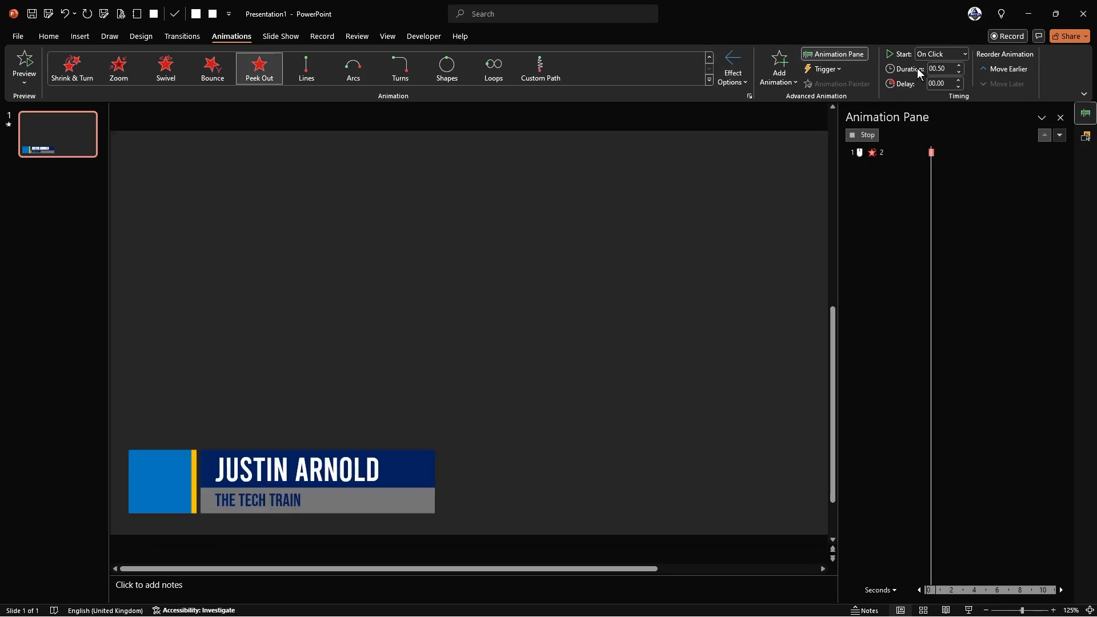
pyautogui.click(944, 53)
pyautogui.click(939, 78)
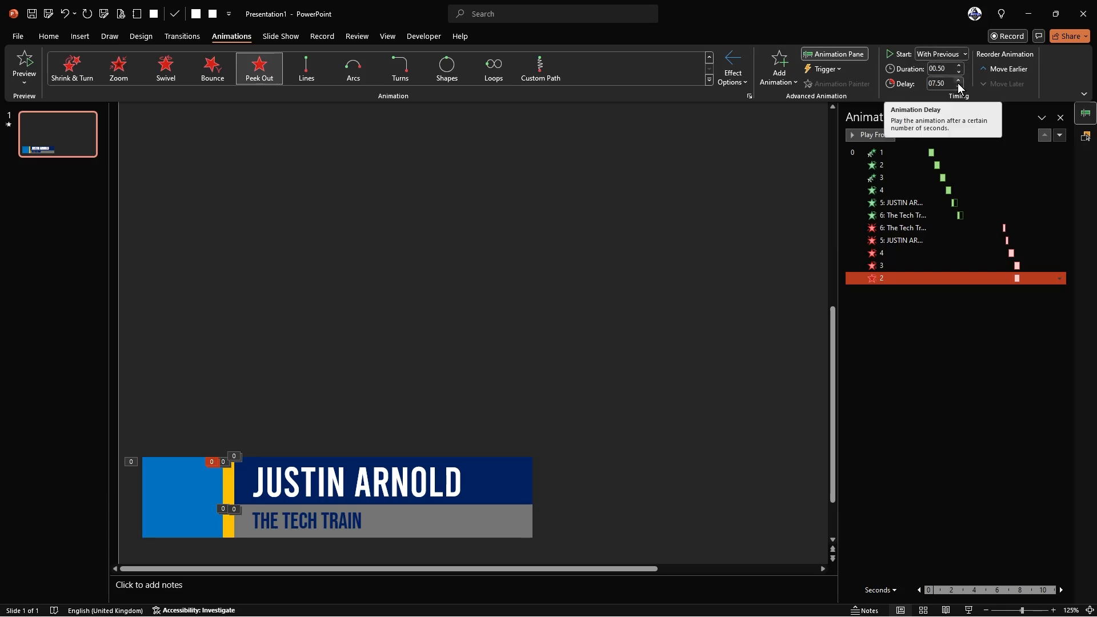
pyautogui.click(959, 80)
pyautogui.click(958, 81)
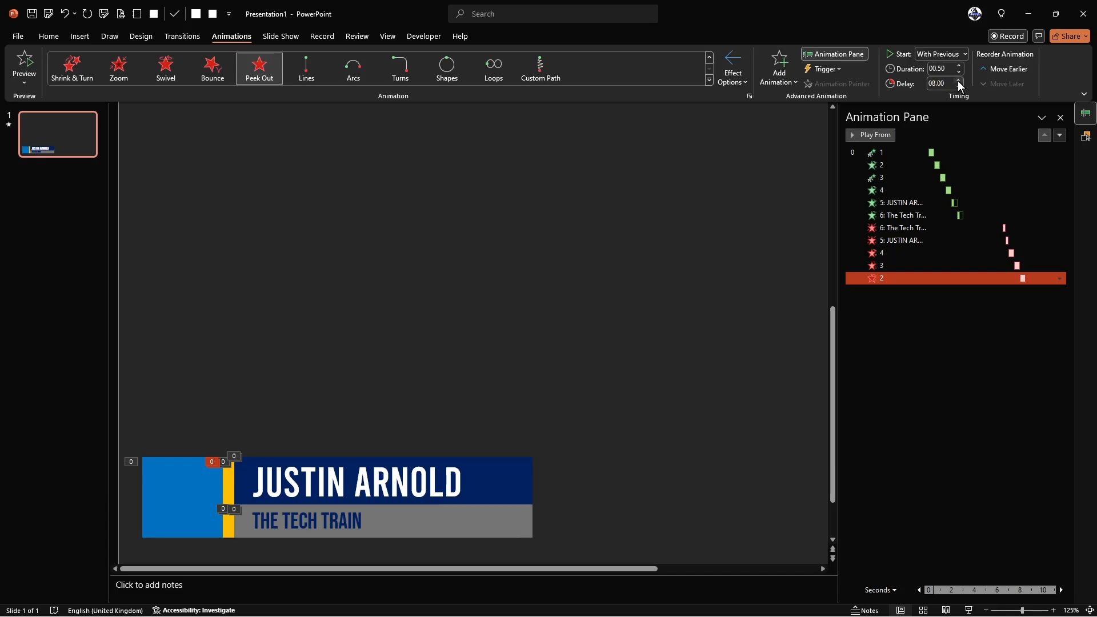
pyautogui.click(249, 307)
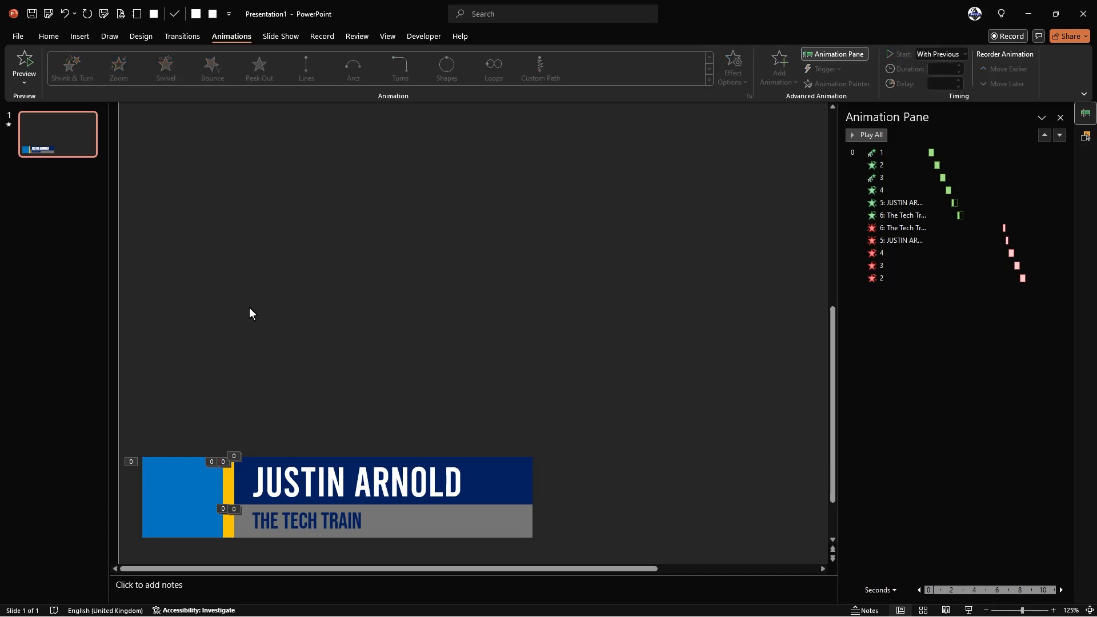
# - Add a Fly Out exit effect to the blue square
pyautogui.click(177, 481)
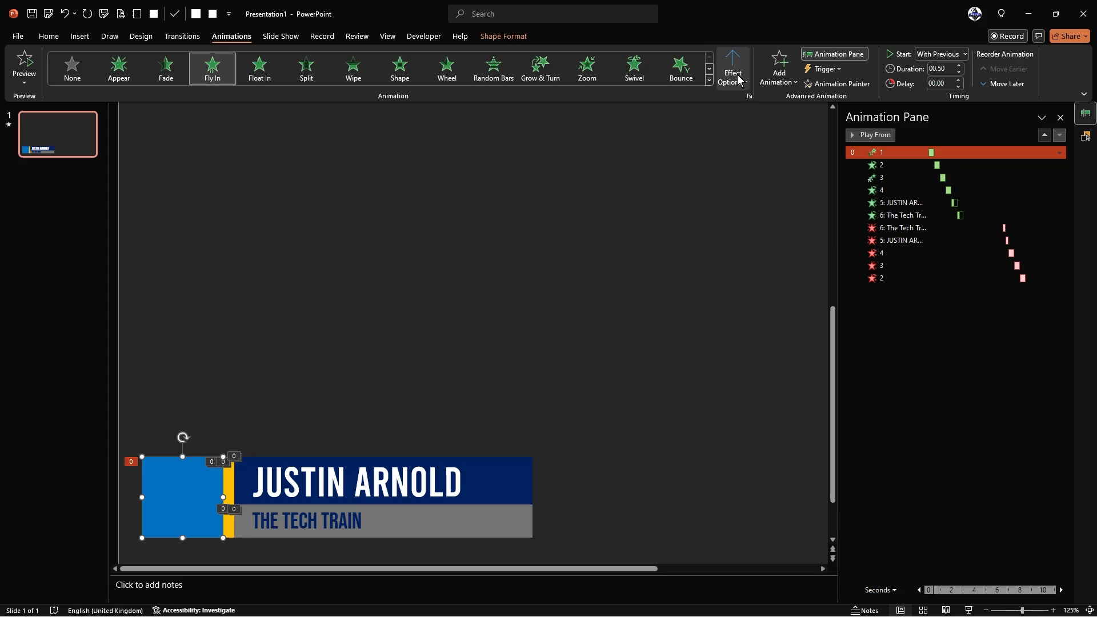
pyautogui.click(783, 73)
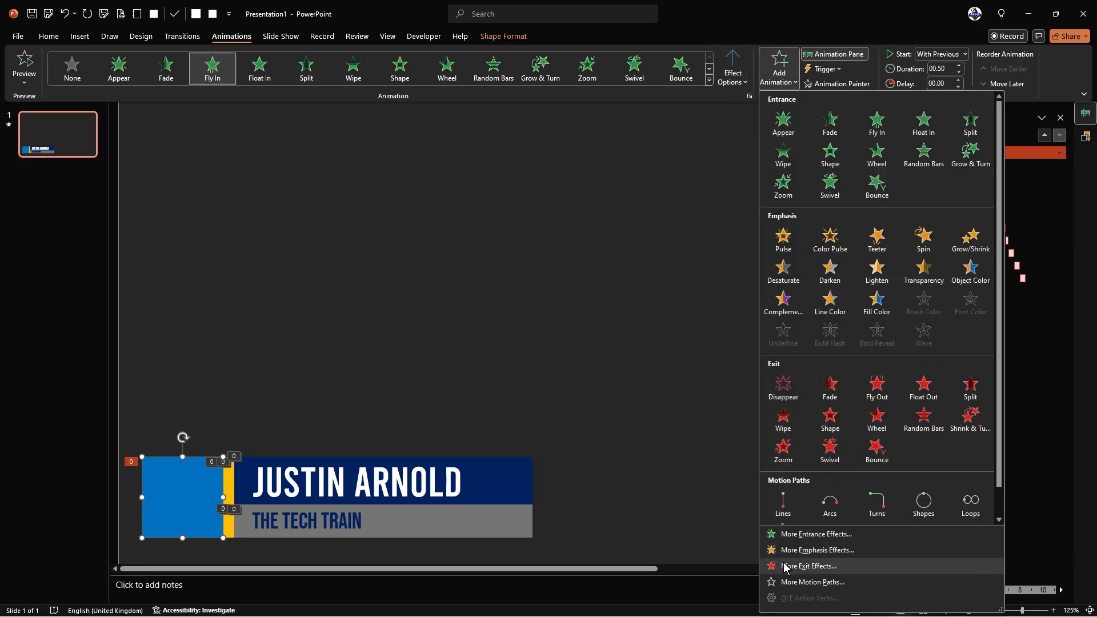
pyautogui.click(806, 565)
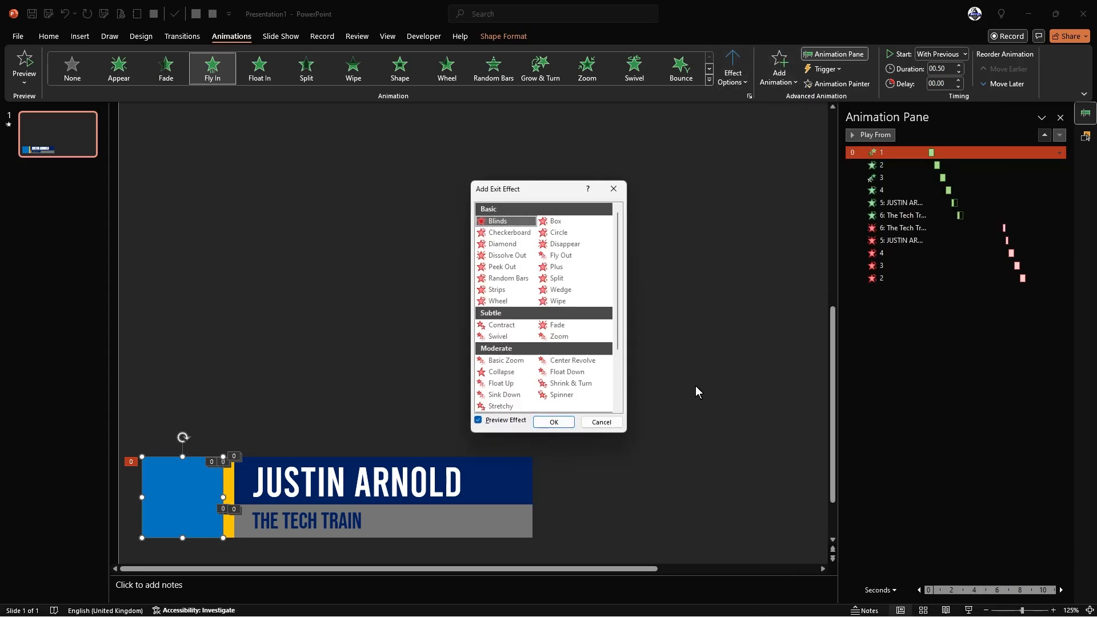
pyautogui.click(573, 257)
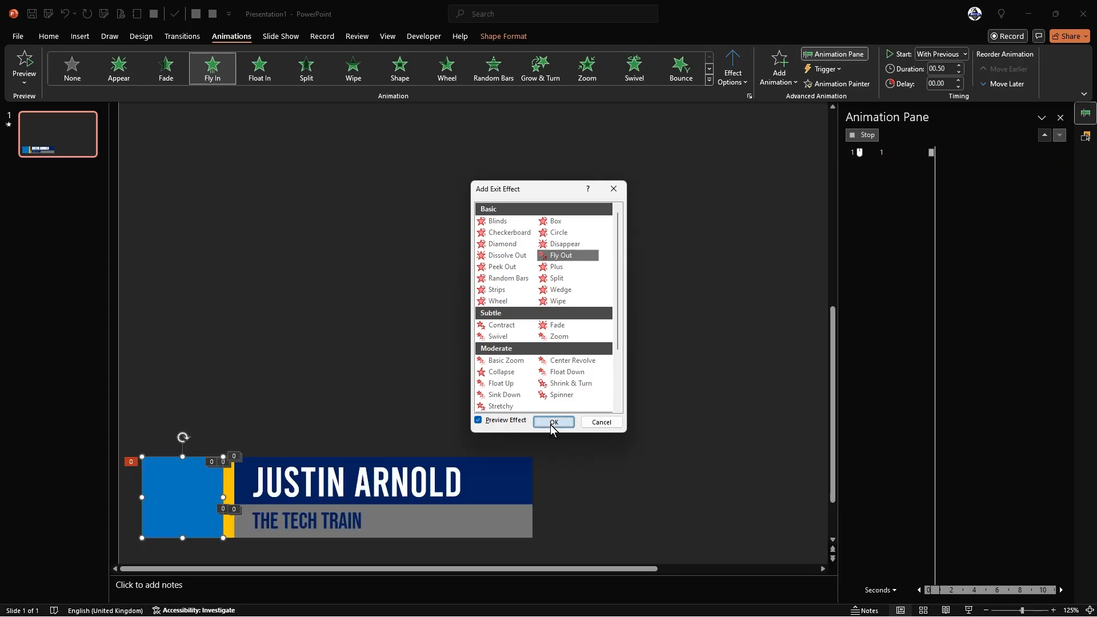
pyautogui.click(552, 425)
# - Set the square's Fly Out to the bottom, With Previous, after an 8.5-second delay
pyautogui.click(738, 80)
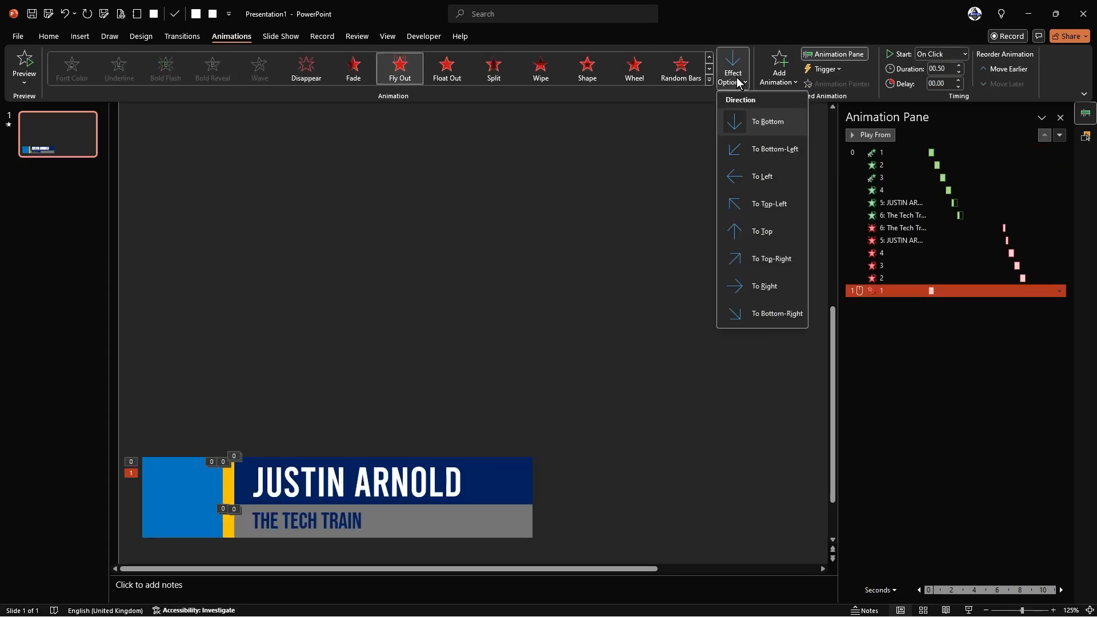
pyautogui.click(762, 117)
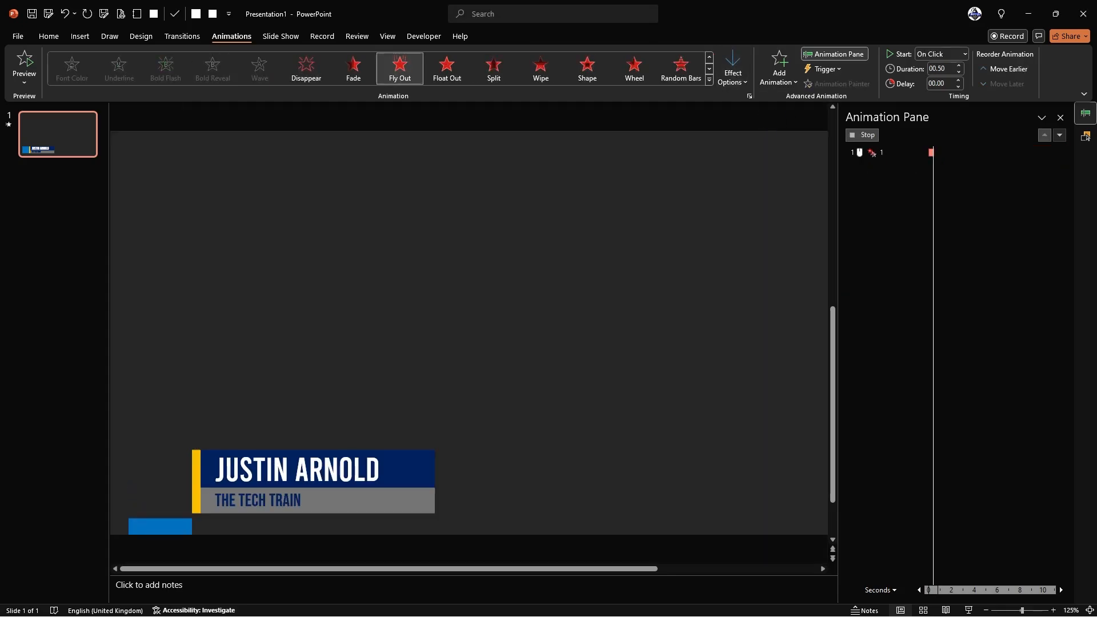
pyautogui.click(937, 55)
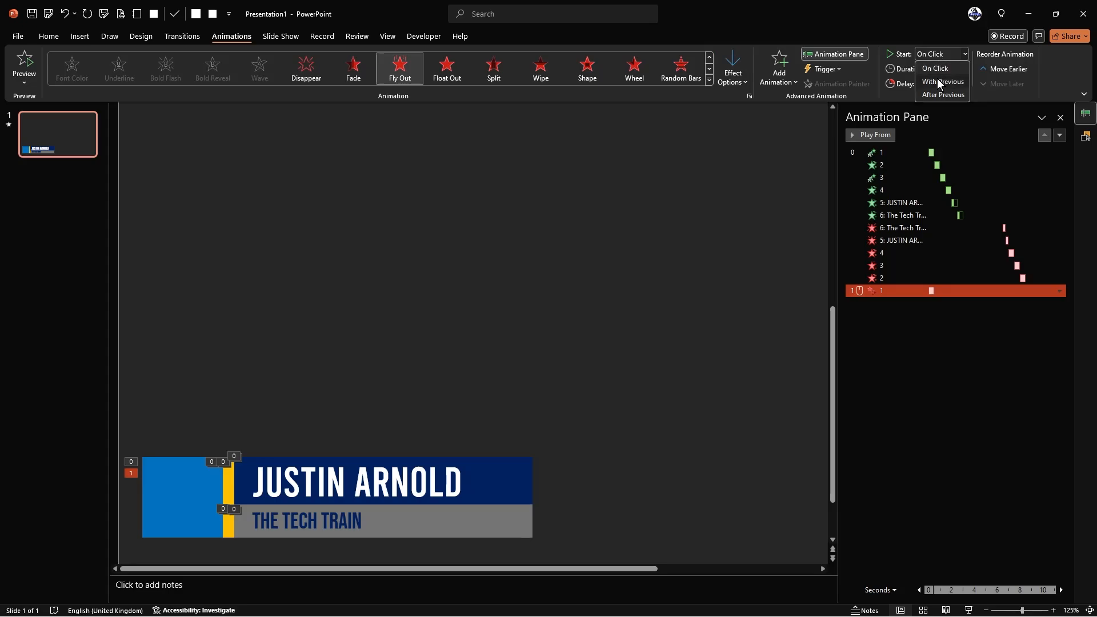
pyautogui.click(940, 82)
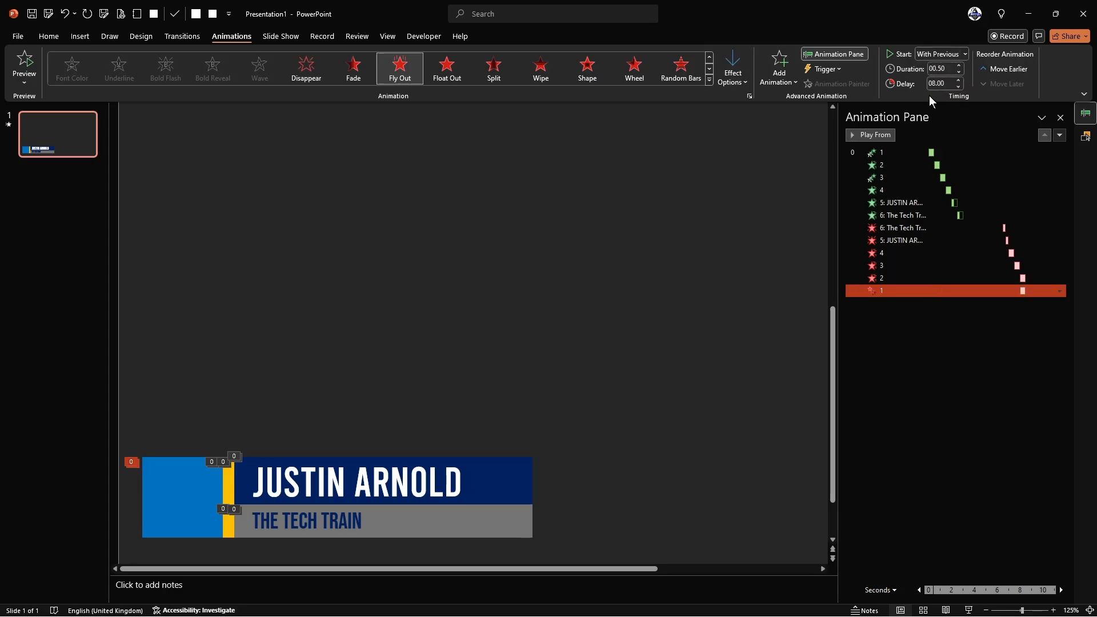
pyautogui.click(958, 81)
pyautogui.click(653, 240)
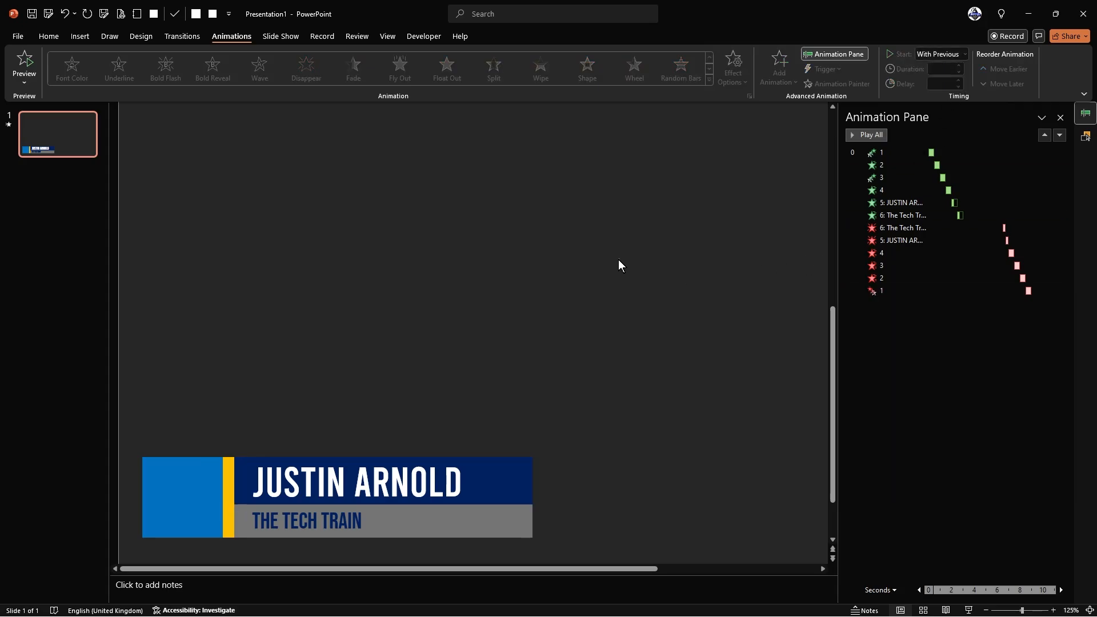
pyautogui.click(883, 165)
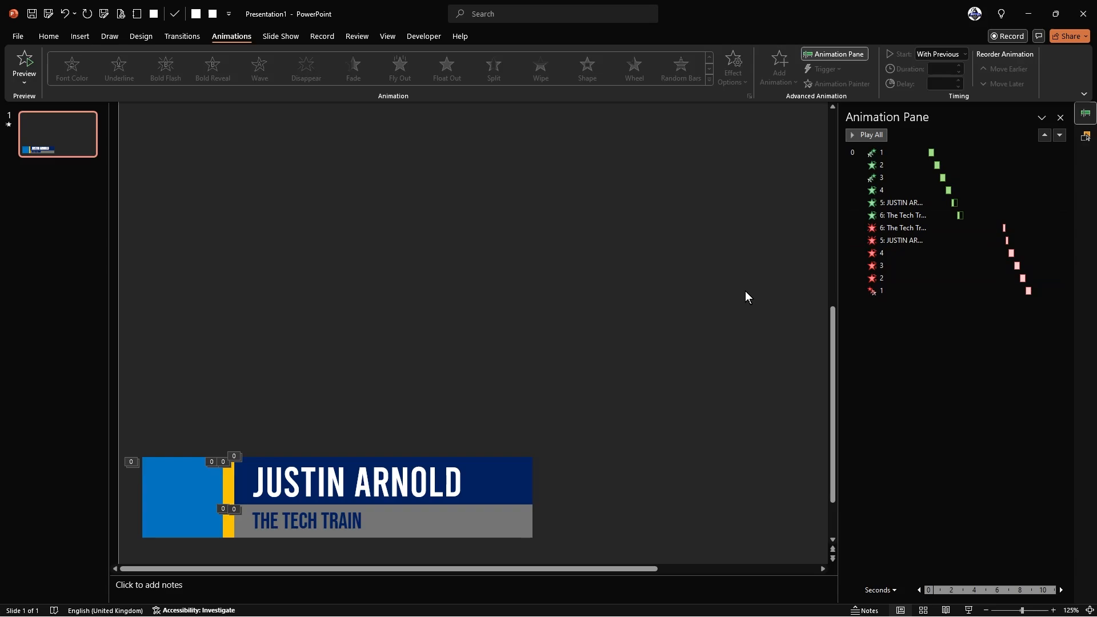
pyautogui.click(883, 216)
# - Play all twelve lower-third animations, then close the Animation Pane to reveal the Selection pane
pyautogui.click(743, 201)
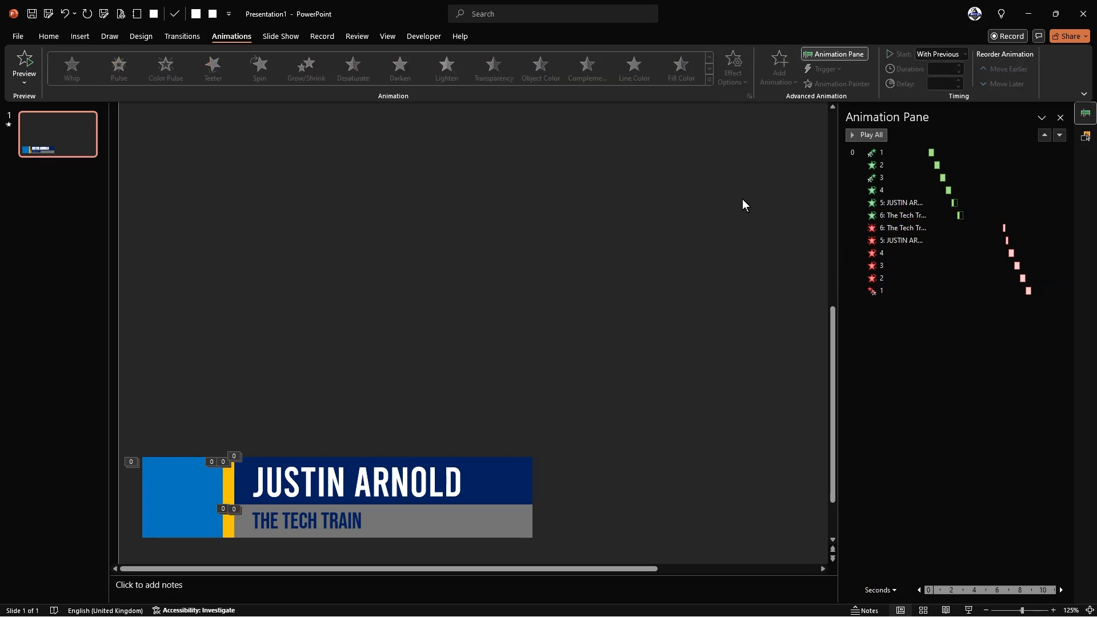
pyautogui.click(862, 135)
pyautogui.click(1065, 115)
pyautogui.scroll(-5, 553, 245)
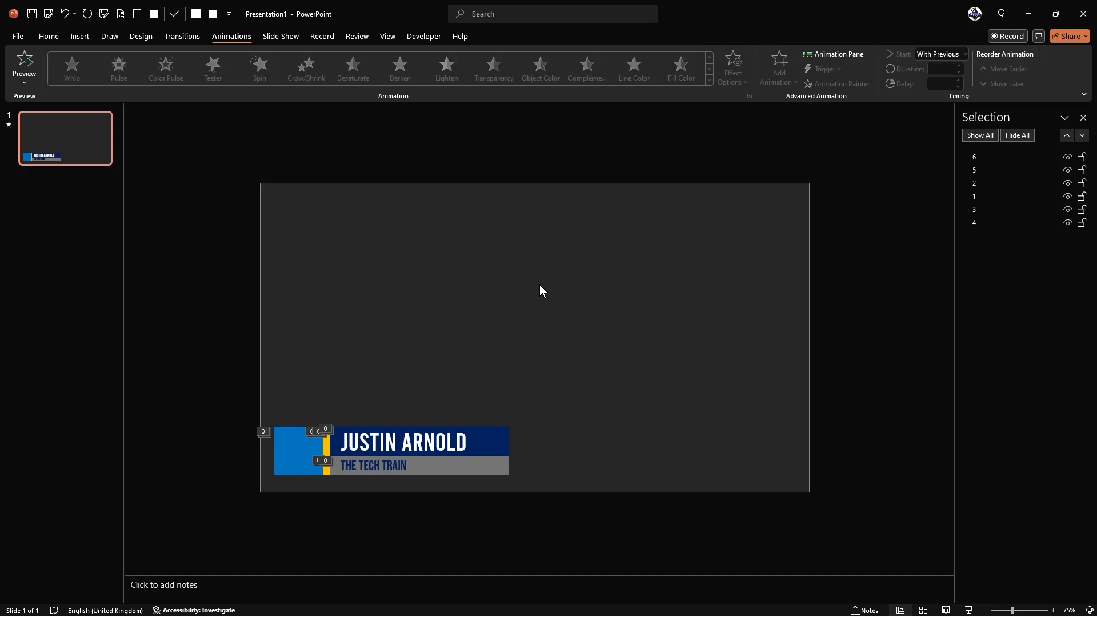
# - Fill the slide background with solid standard green at 0% transparency
pyautogui.rightClick(557, 284)
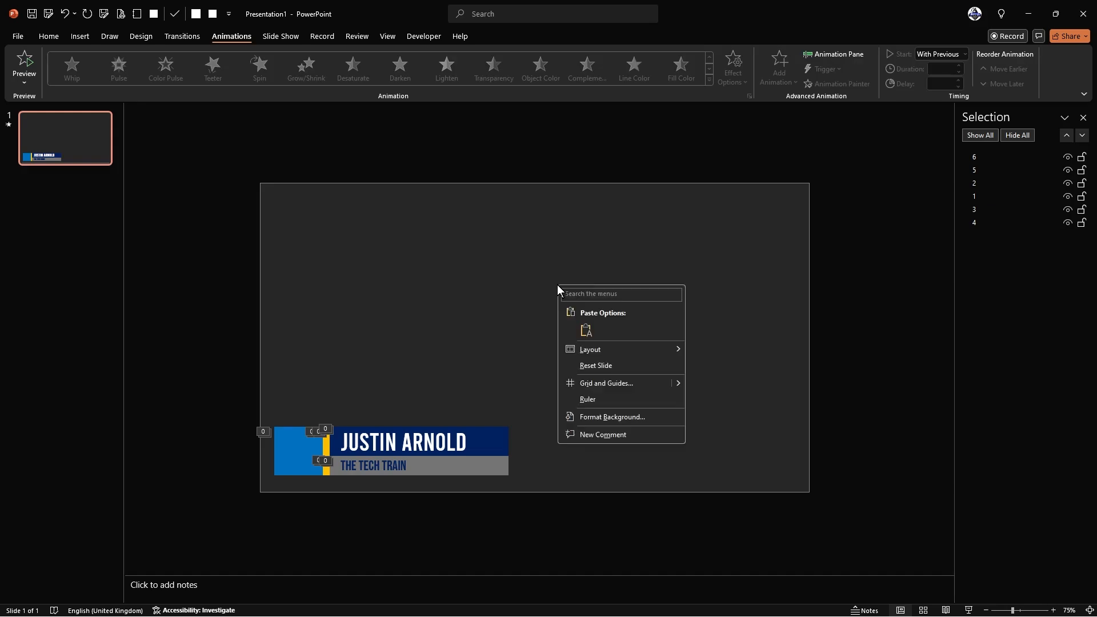
pyautogui.click(623, 417)
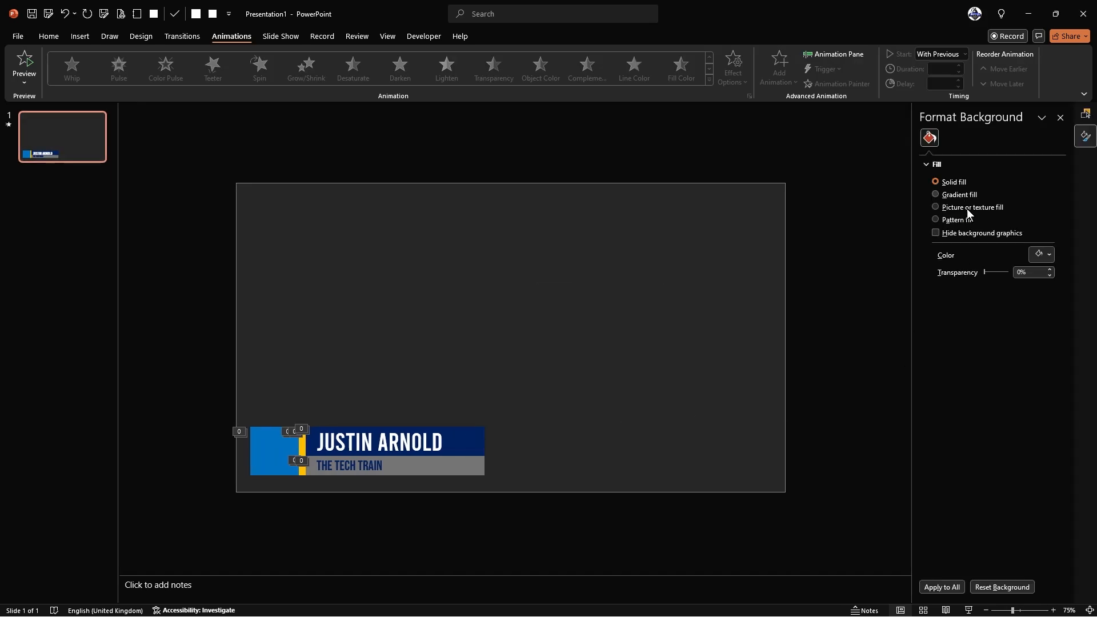
pyautogui.click(1038, 261)
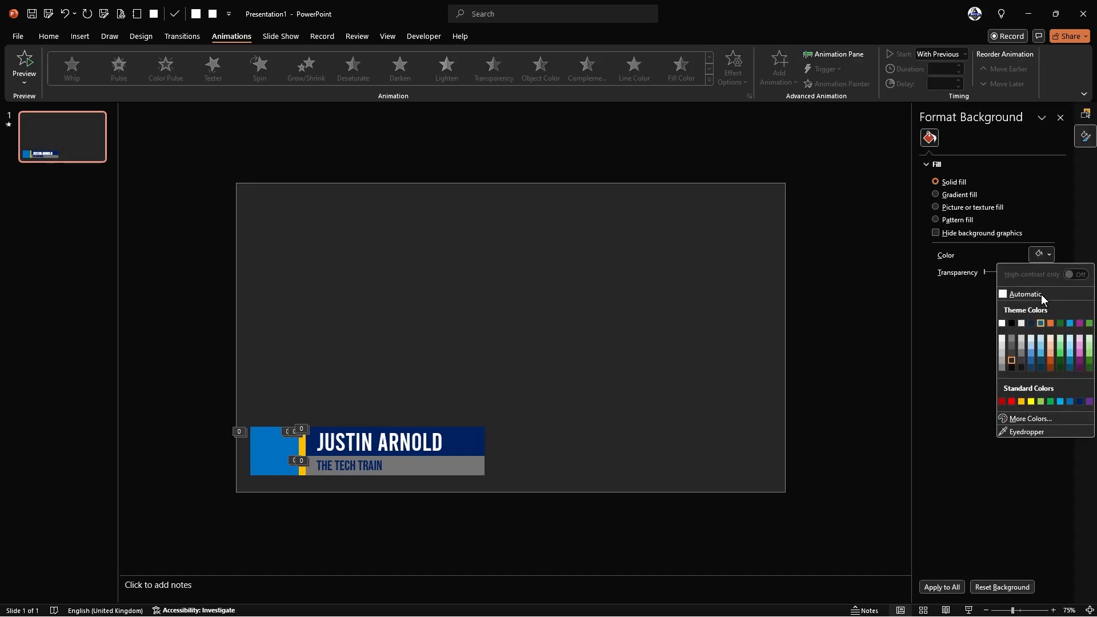
pyautogui.click(1052, 401)
pyautogui.click(550, 336)
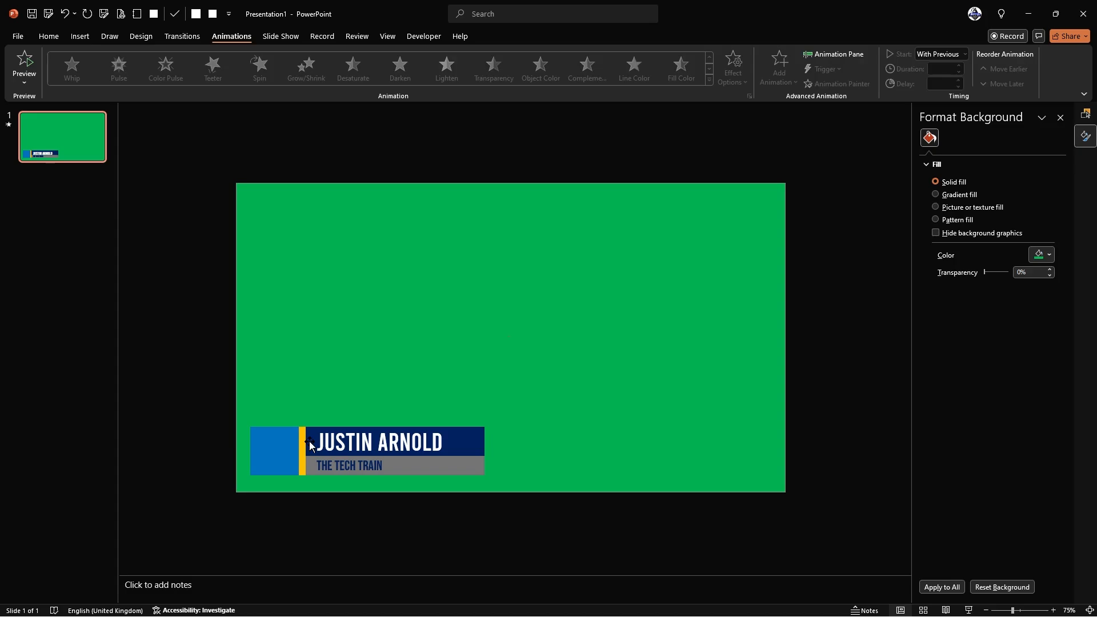
pyautogui.click(625, 348)
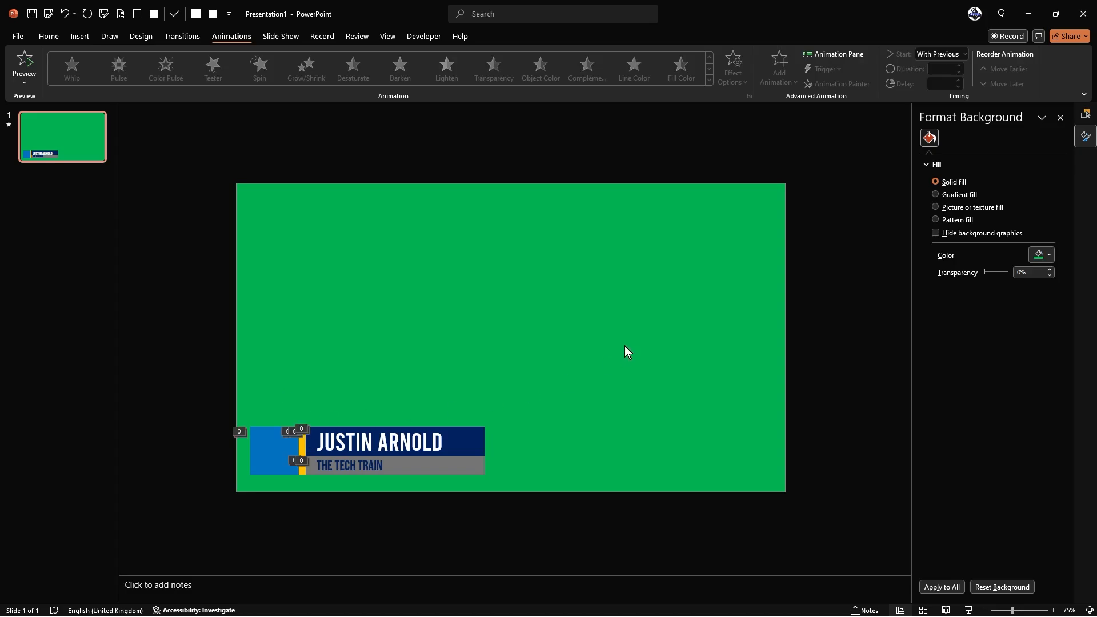